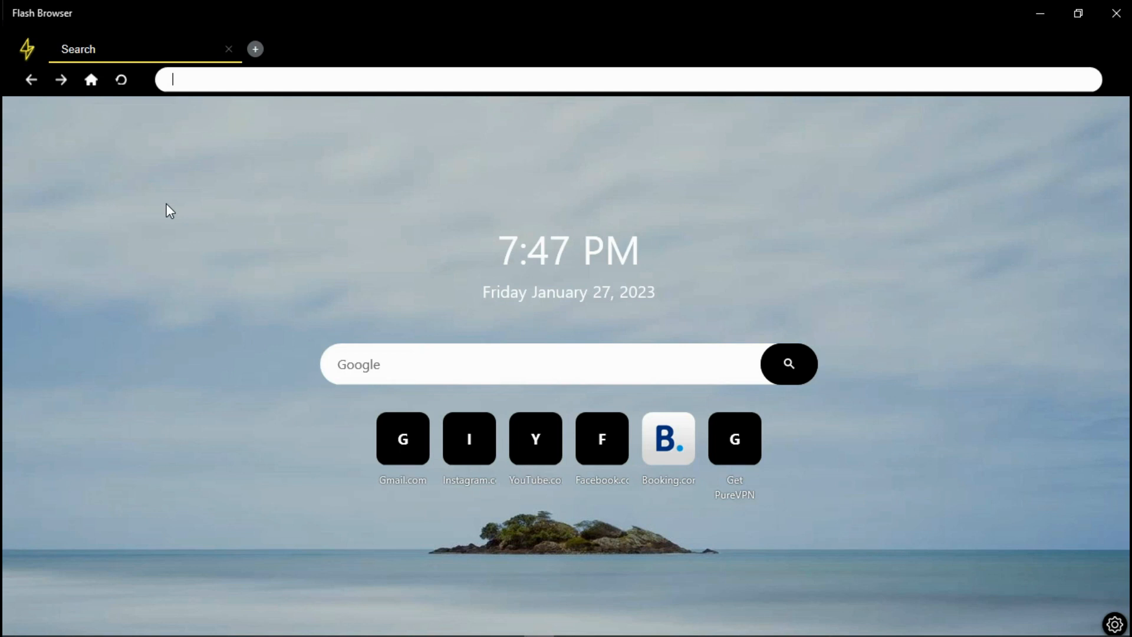
# Load blogger.com in Flash Browser, removing the stray apostrophe from the address
pyautogui.write("blogger.com'")
pyautogui.press('BackSpace')
pyautogui.press('Return')
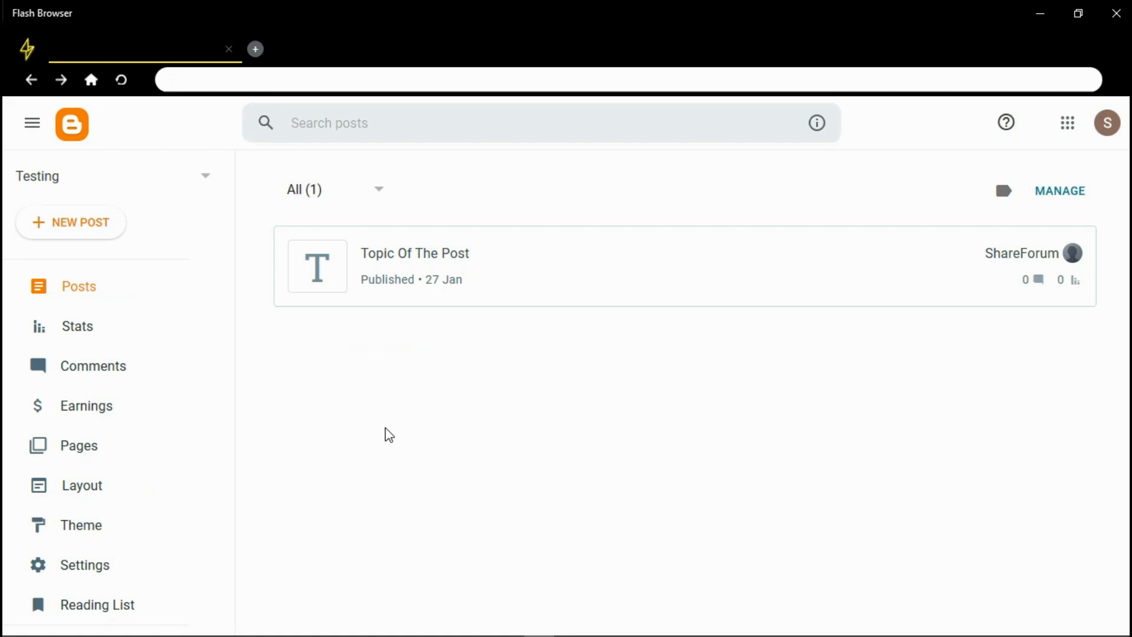
# Sign out of the Google account from the profile avatar menu
pyautogui.click(184, 194)
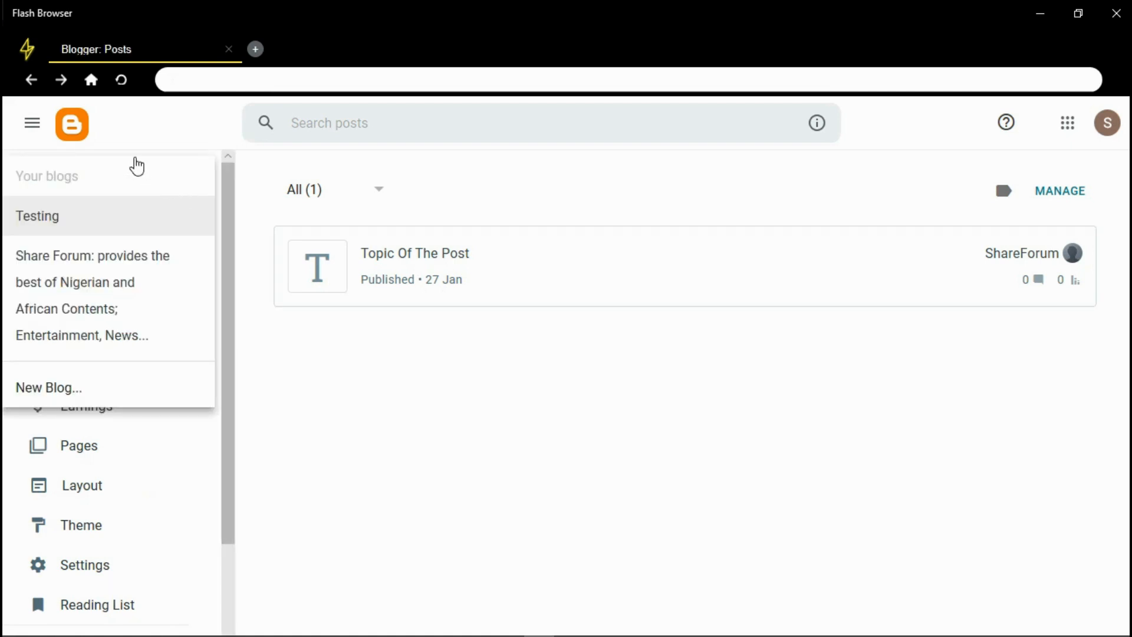
pyautogui.click(380, 412)
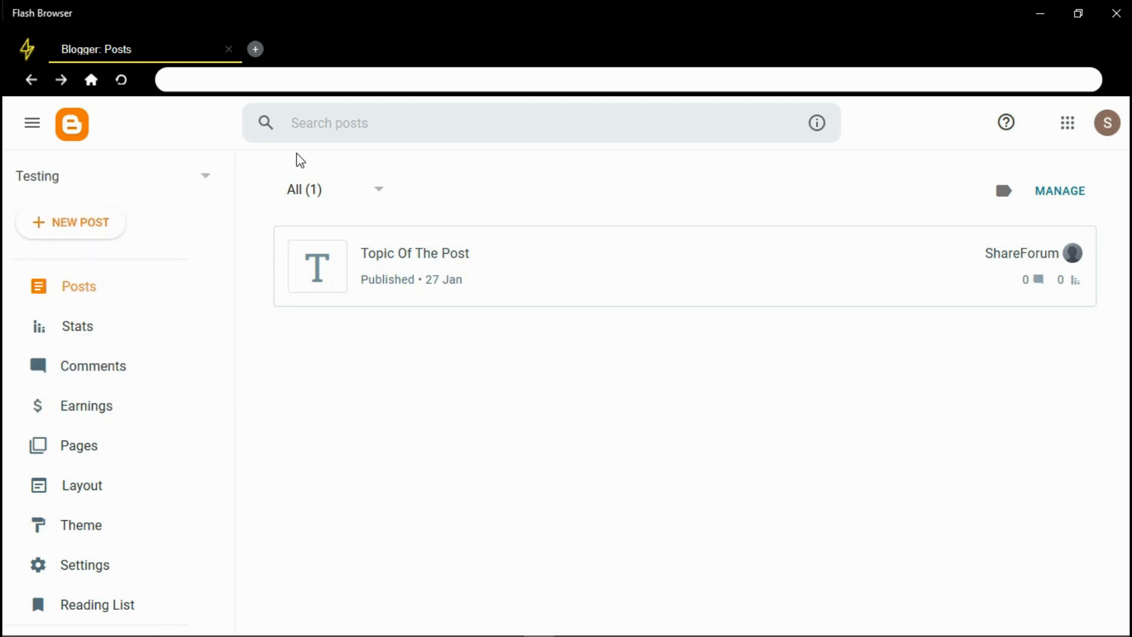
pyautogui.click(273, 81)
pyautogui.click(1105, 126)
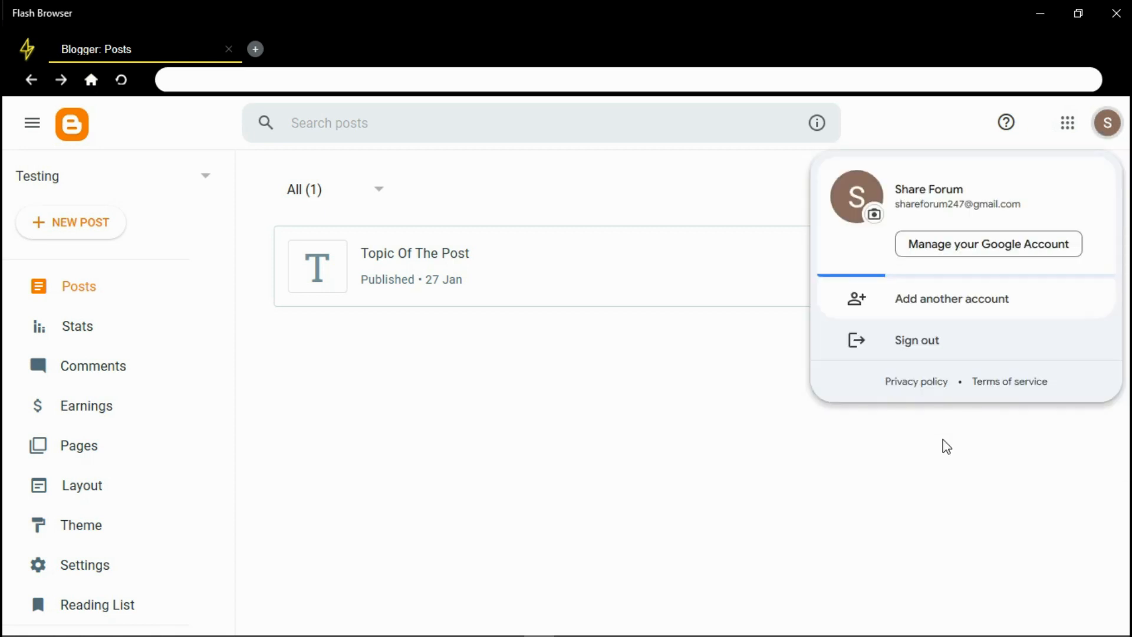
pyautogui.click(921, 335)
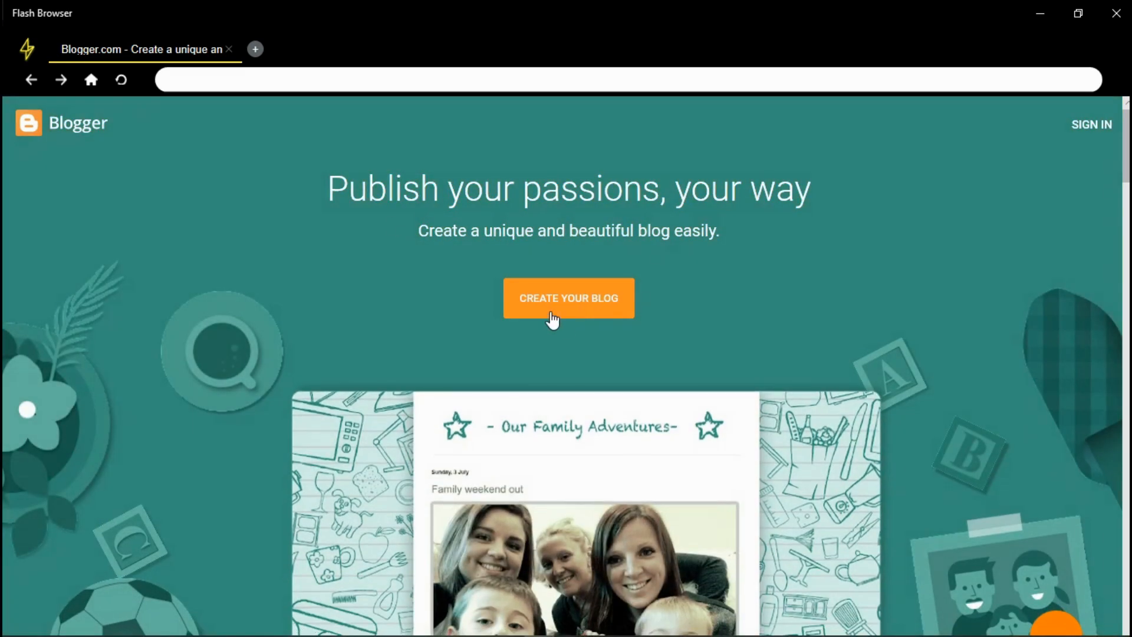
# Sign back in with the saved Google account and its password
pyautogui.click(551, 320)
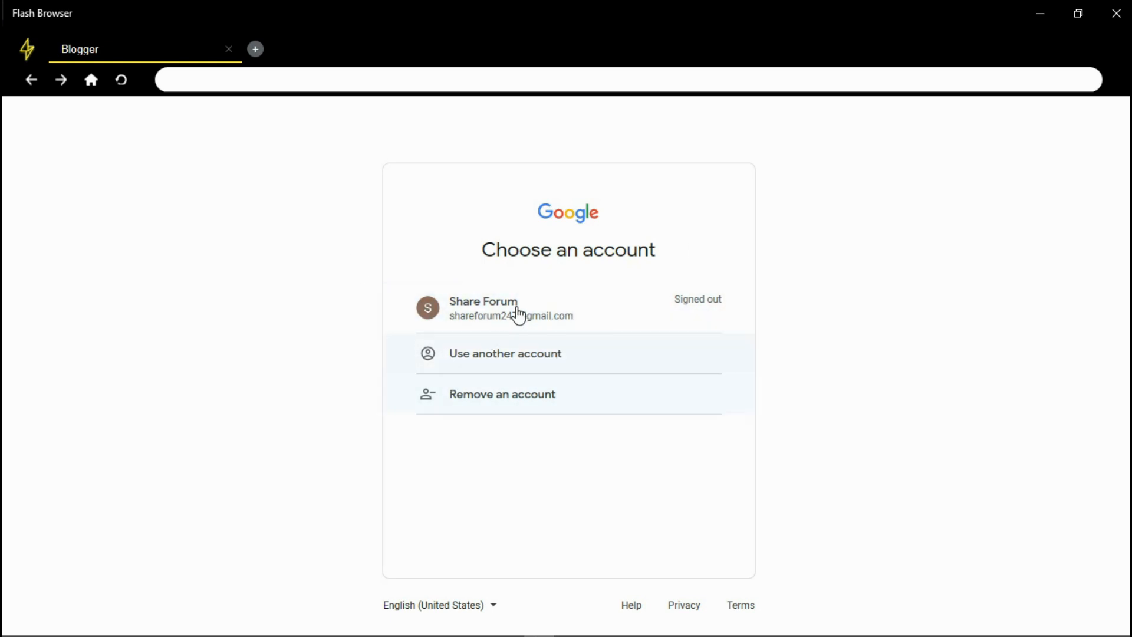
pyautogui.click(612, 314)
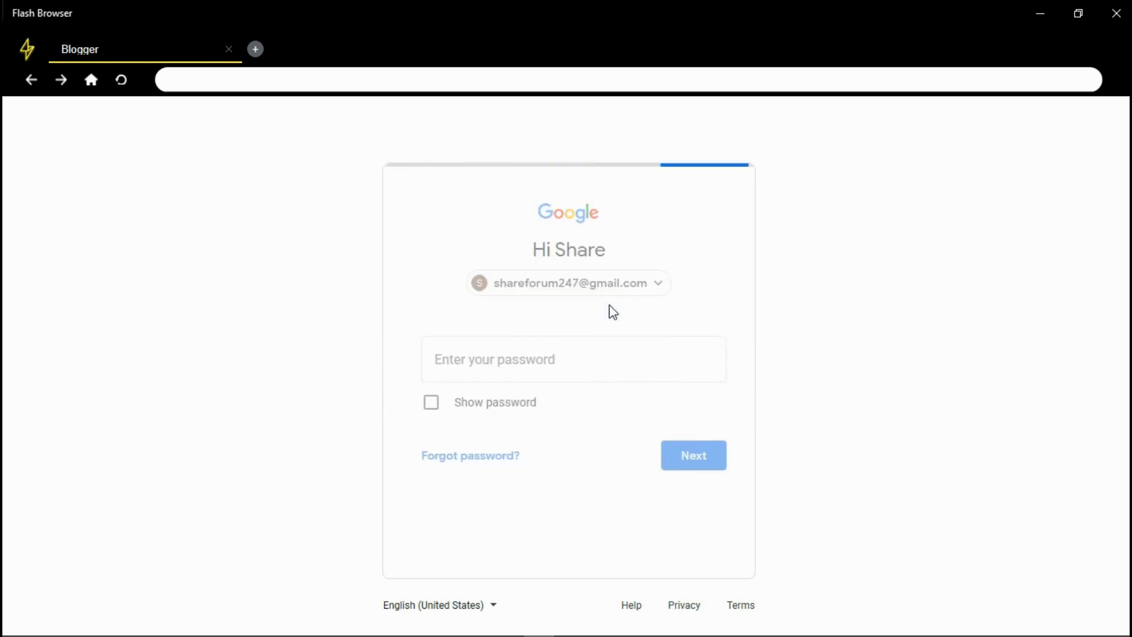
pyautogui.write('•••••••••')
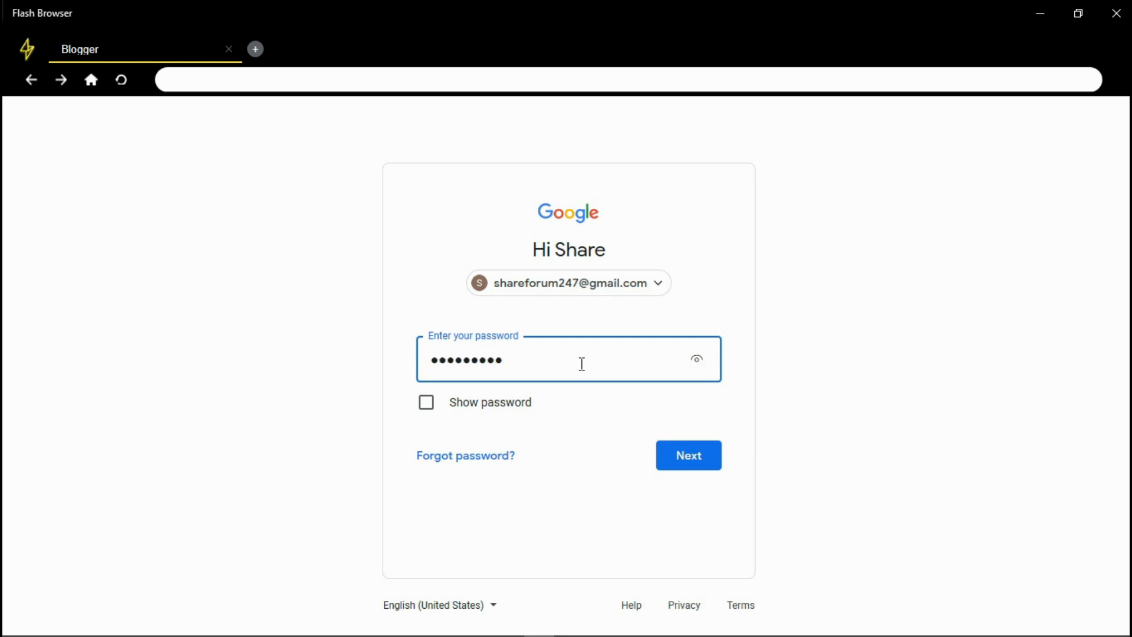
pyautogui.press('Return')
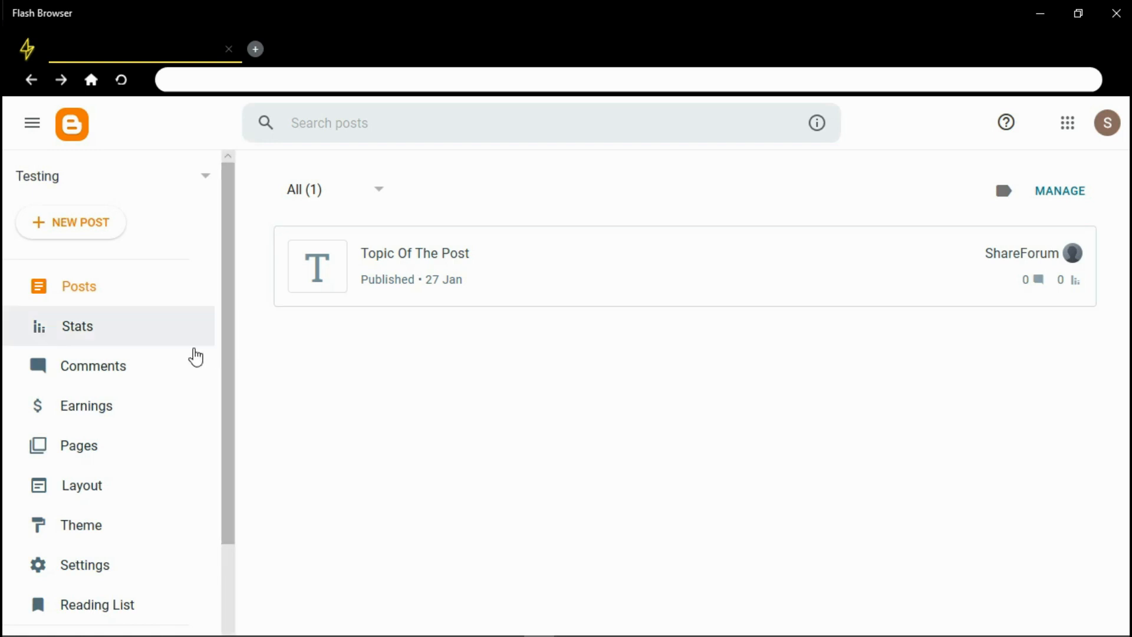
# Open the live Testing blog via View blog, then return to the Blogger: Posts tab
pyautogui.scroll(-2, 227, 345)
pyautogui.moveTo(219, 341); pyautogui.dragTo(232, 265)
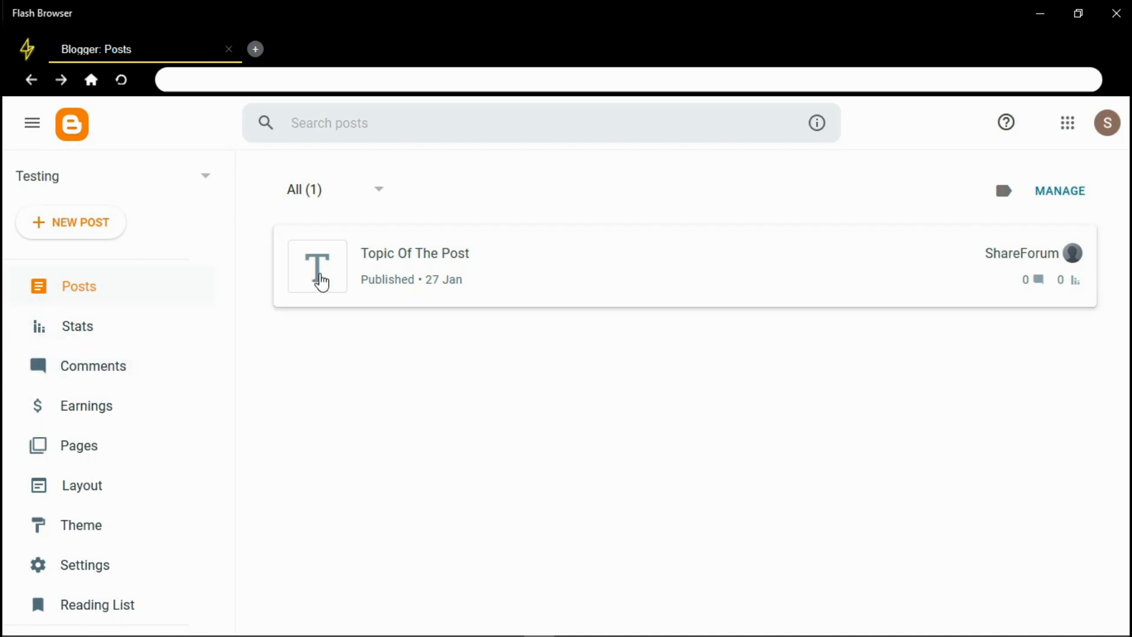
pyautogui.moveTo(236, 348); pyautogui.dragTo(215, 493)
pyautogui.click(92, 533)
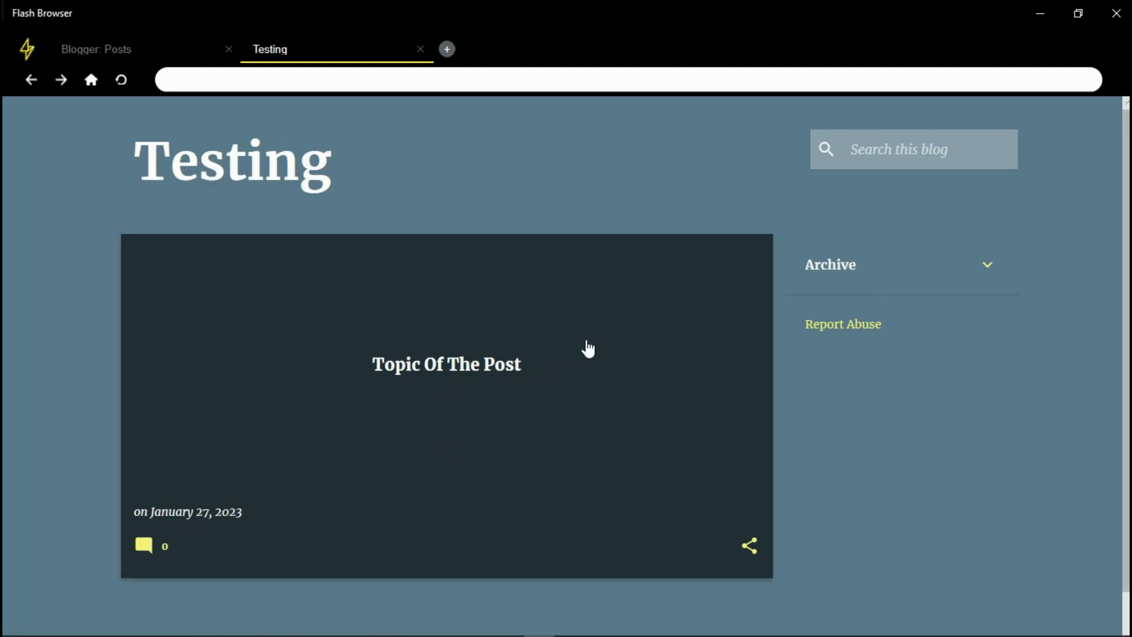
pyautogui.click(115, 50)
pyautogui.click(262, 49)
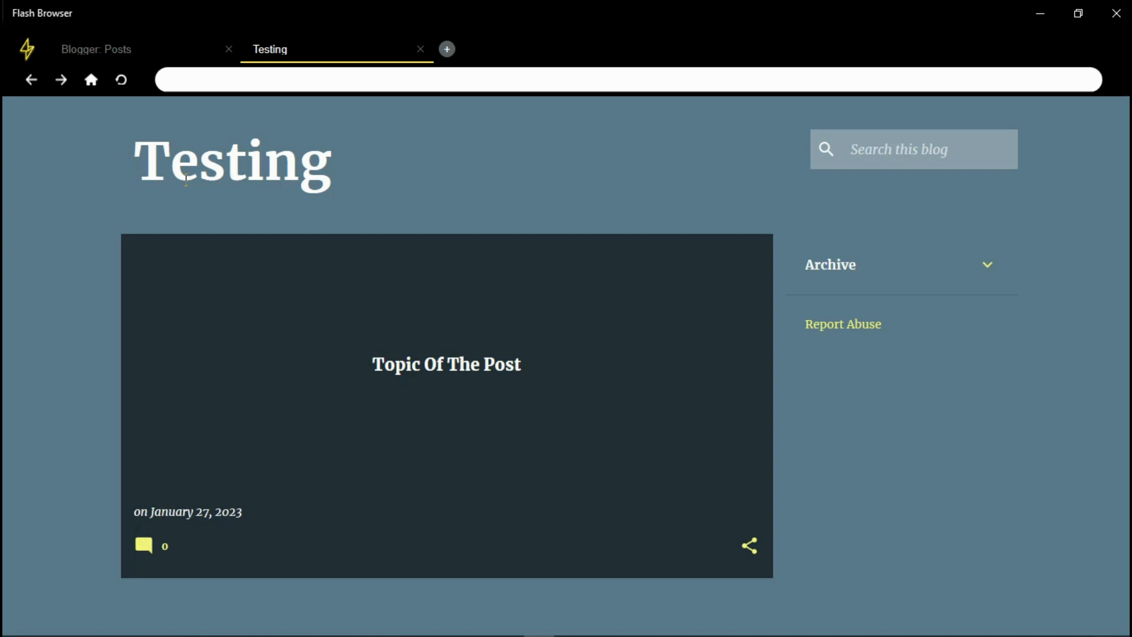
pyautogui.click(111, 47)
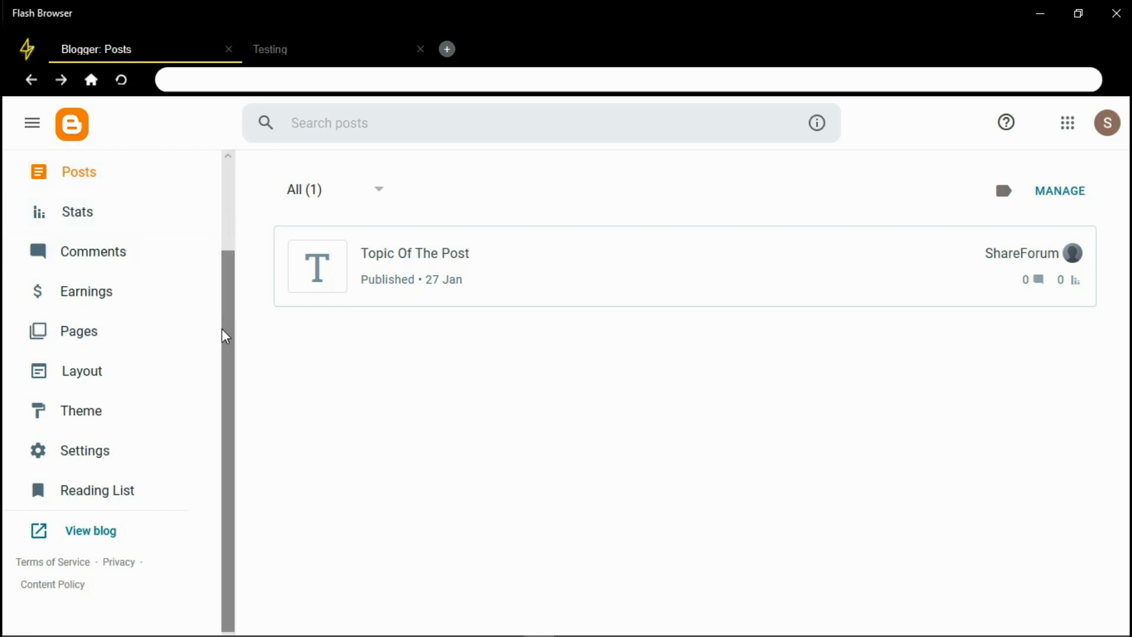
pyautogui.moveTo(230, 335); pyautogui.dragTo(231, 224)
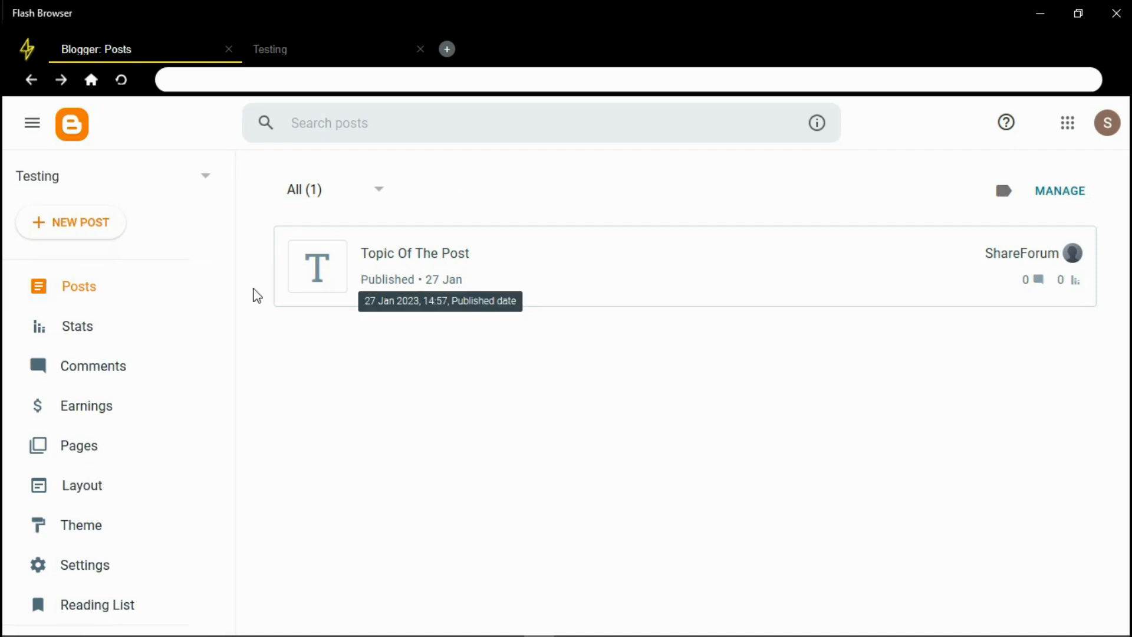
# Choose New Blog... from the blog selector dropdown beside Testing
pyautogui.click(126, 177)
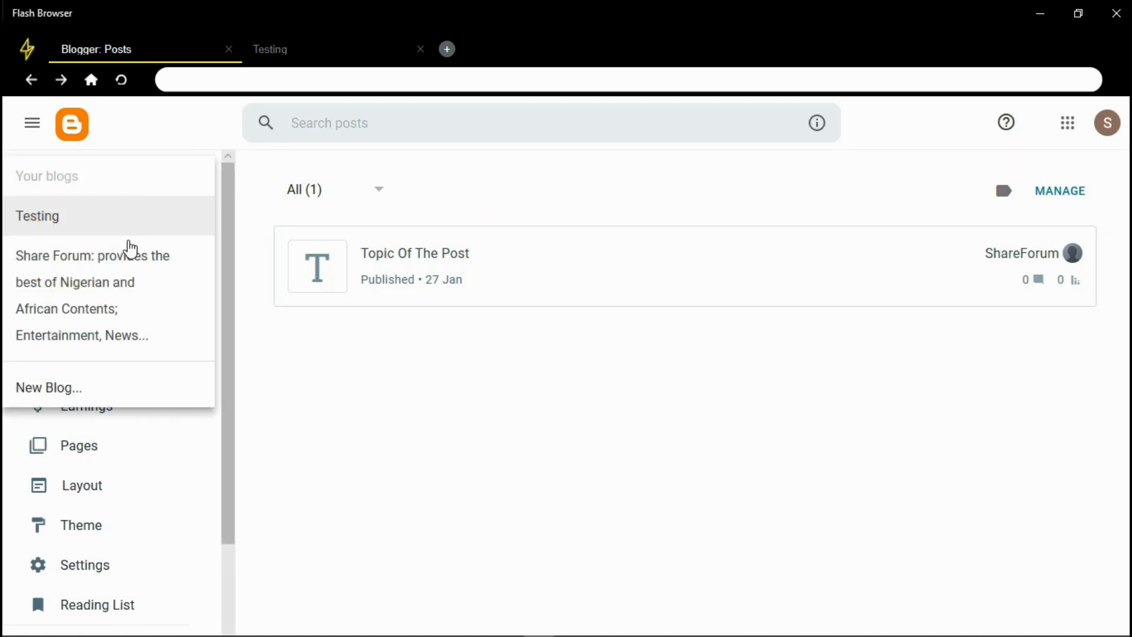
pyautogui.click(242, 173)
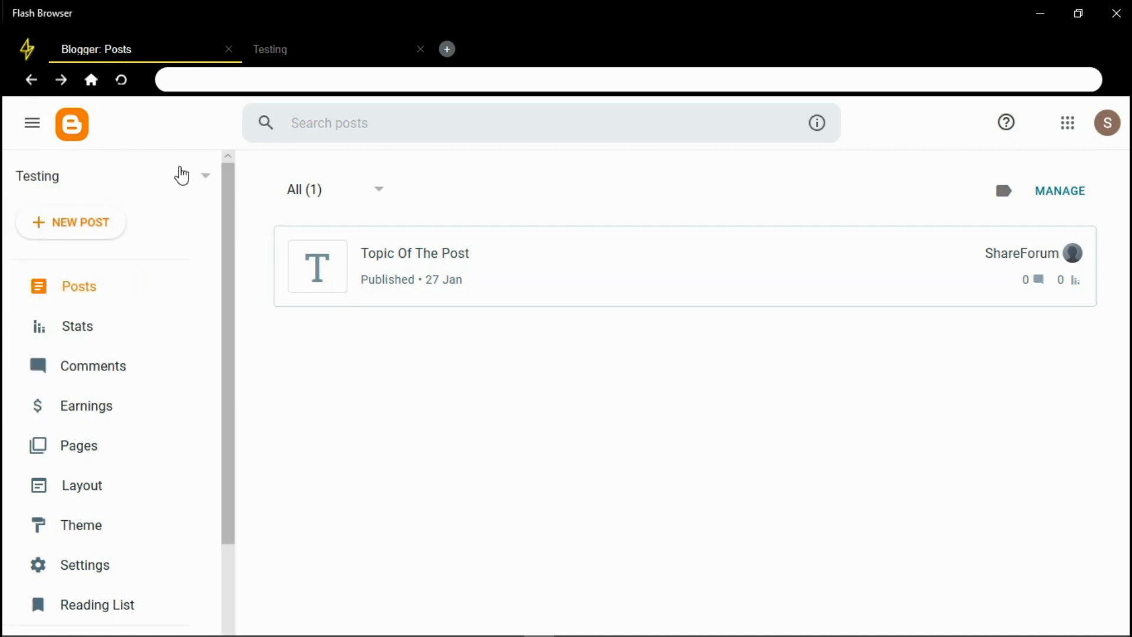
pyautogui.click(204, 188)
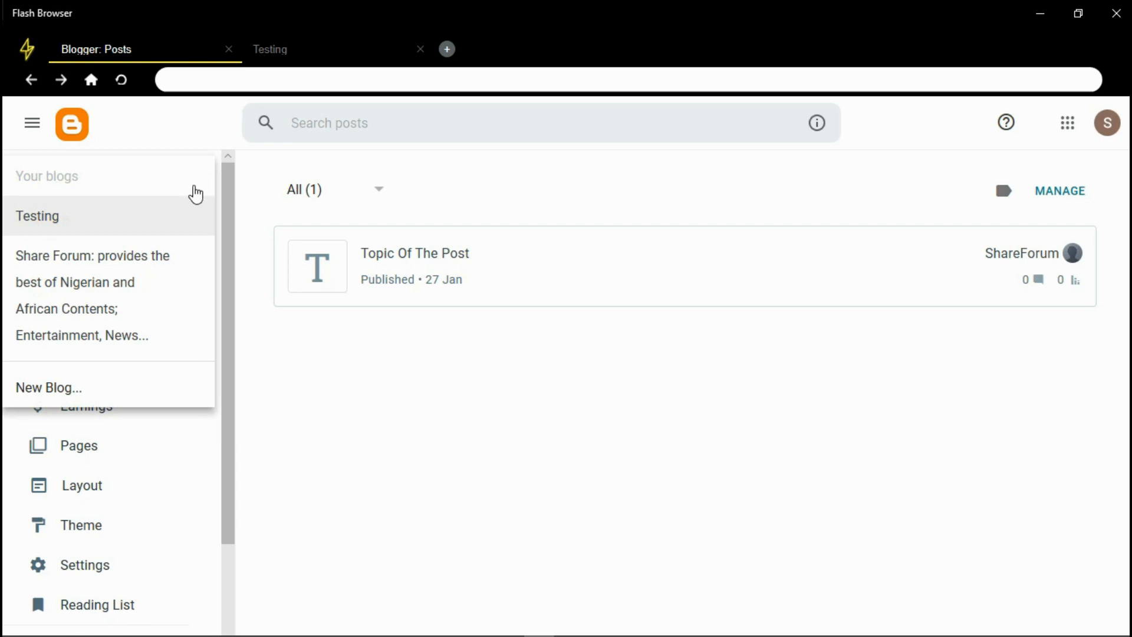
pyautogui.click(46, 394)
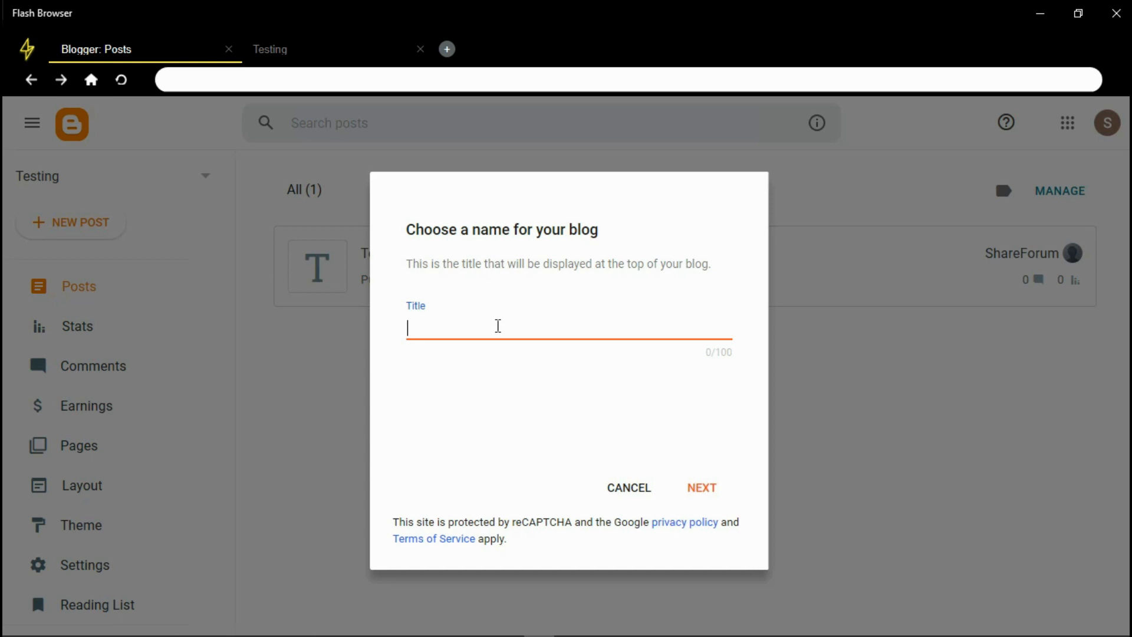
# Title the new blog 'Testing' and save it at testijart.blogspot.com
pyautogui.write('Testing')
pyautogui.click(703, 488)
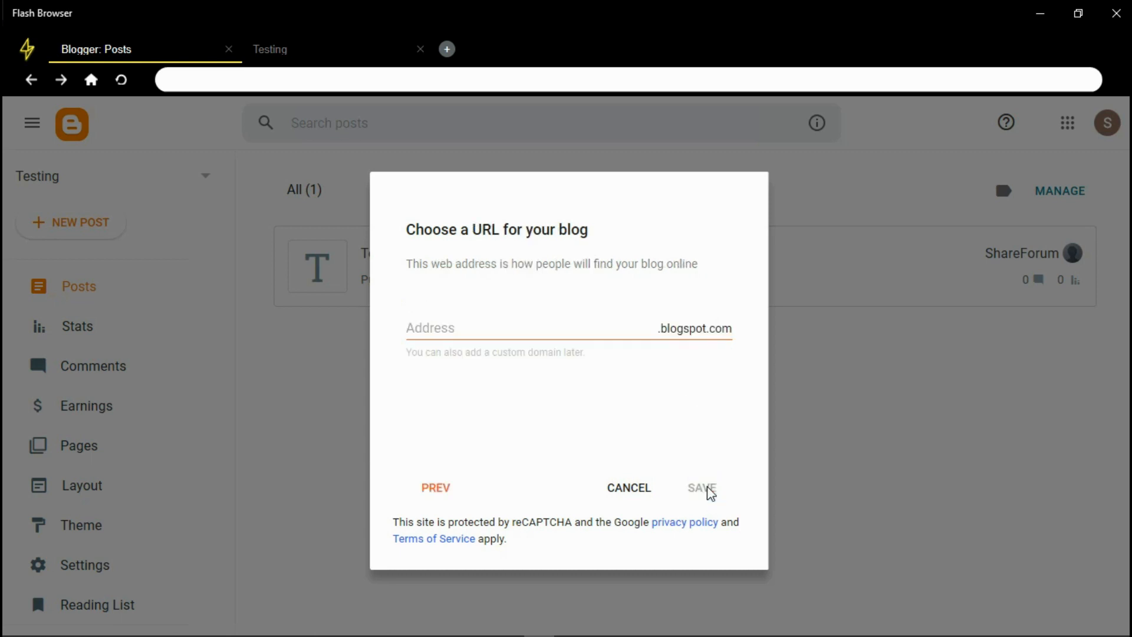
pyautogui.click(554, 334)
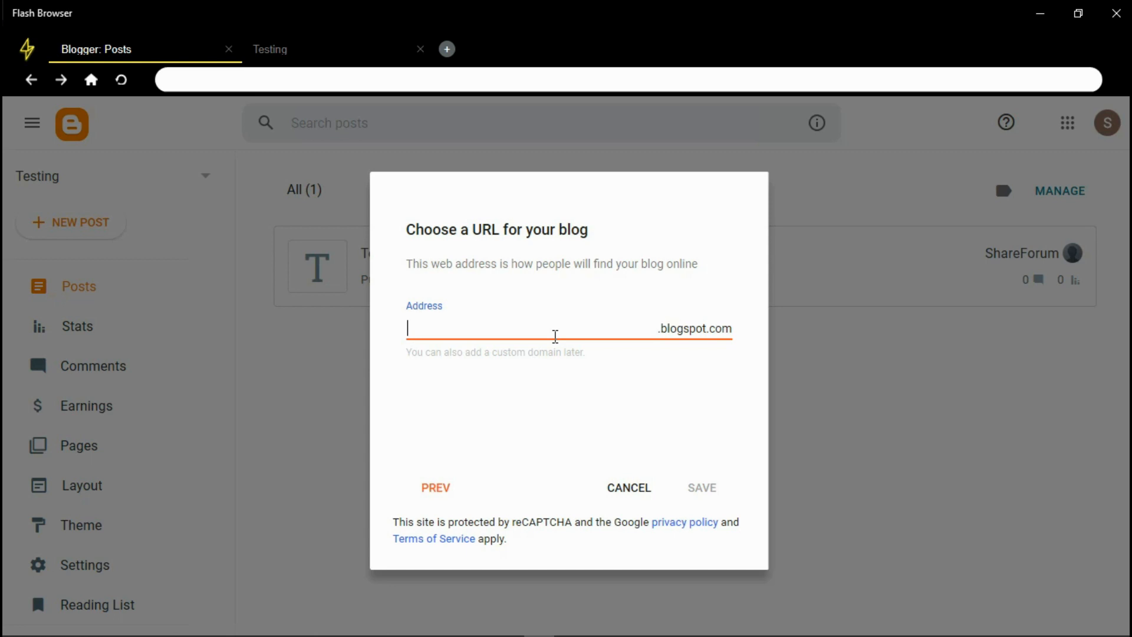
pyautogui.write('testi')
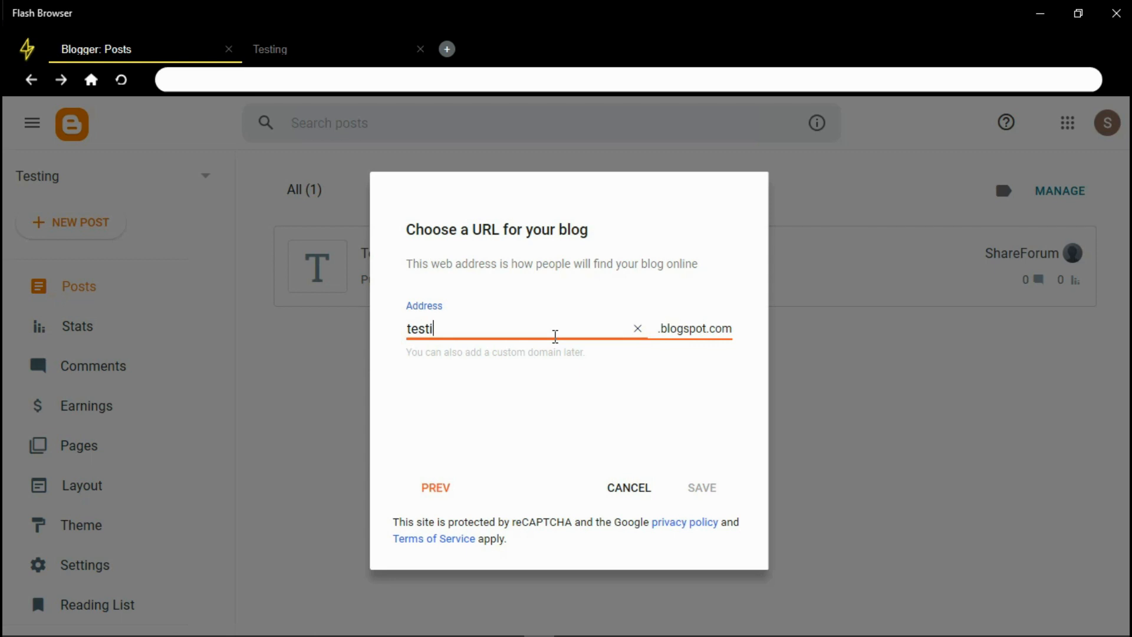
pyautogui.write('jg')
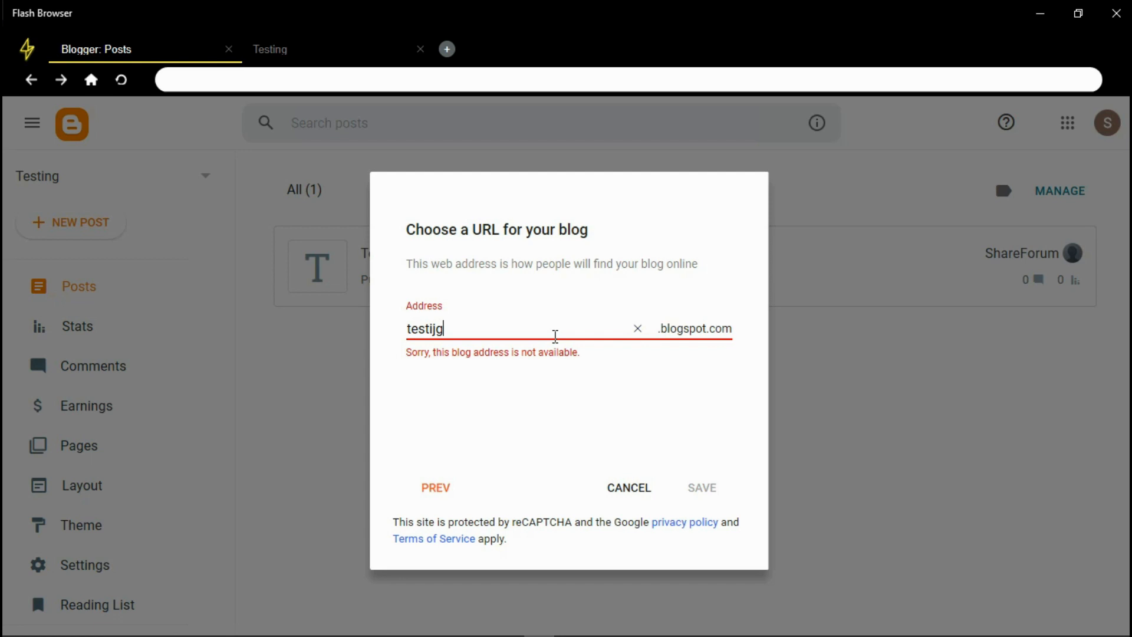
pyautogui.press('BackSpace')
pyautogui.write('art')
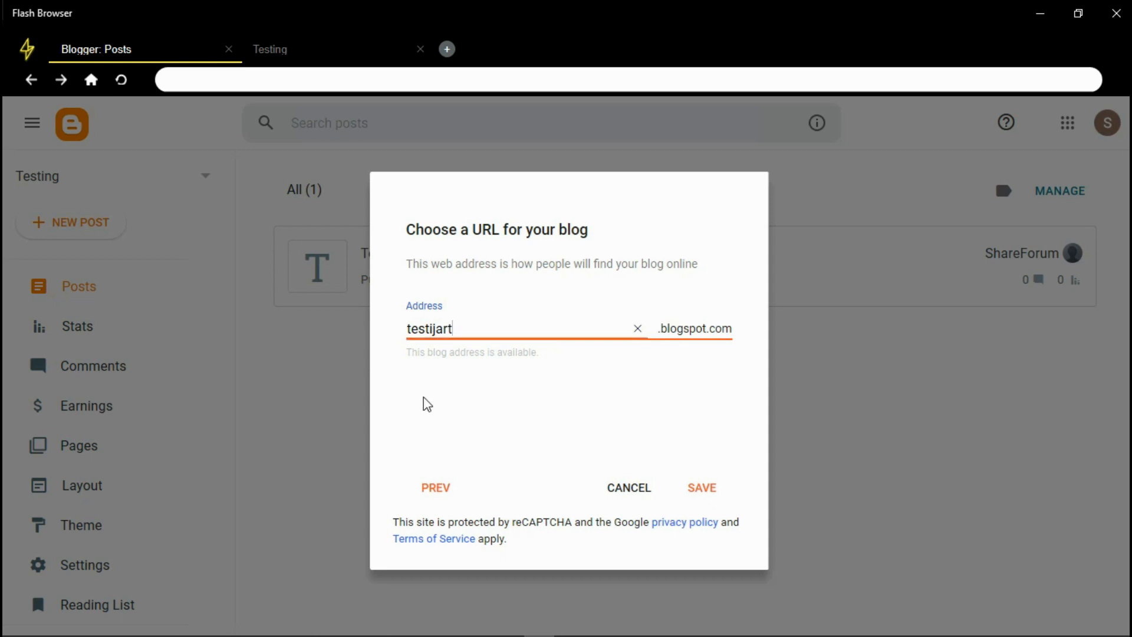
pyautogui.click(707, 482)
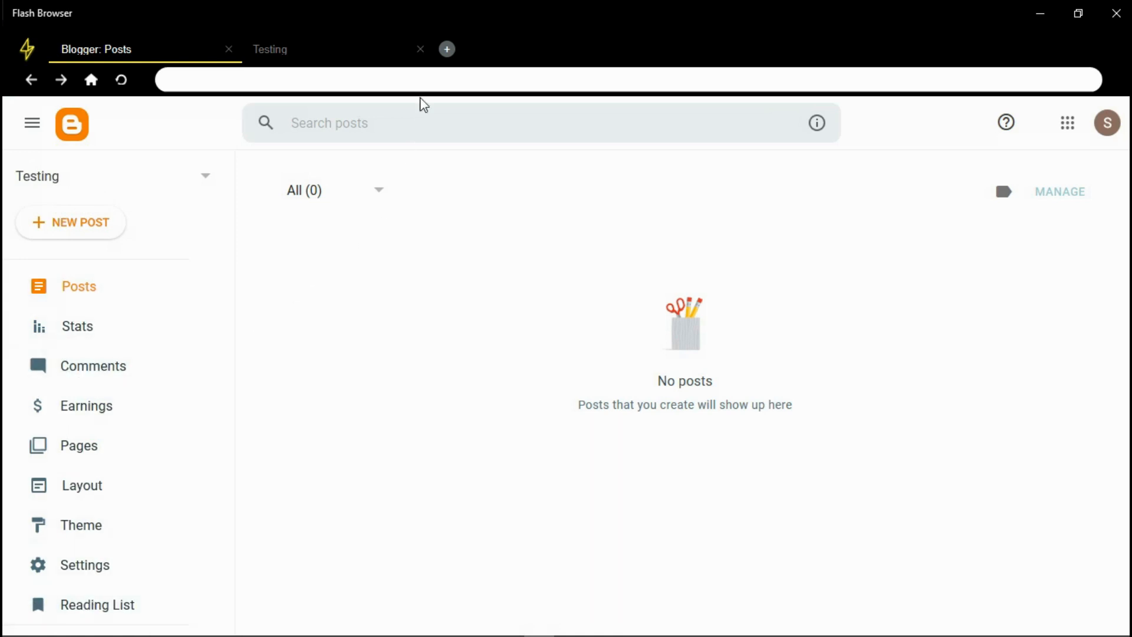
# Close the old blog tab, preview the blank new blog's live page, and return to its empty posts list
pyautogui.click(421, 49)
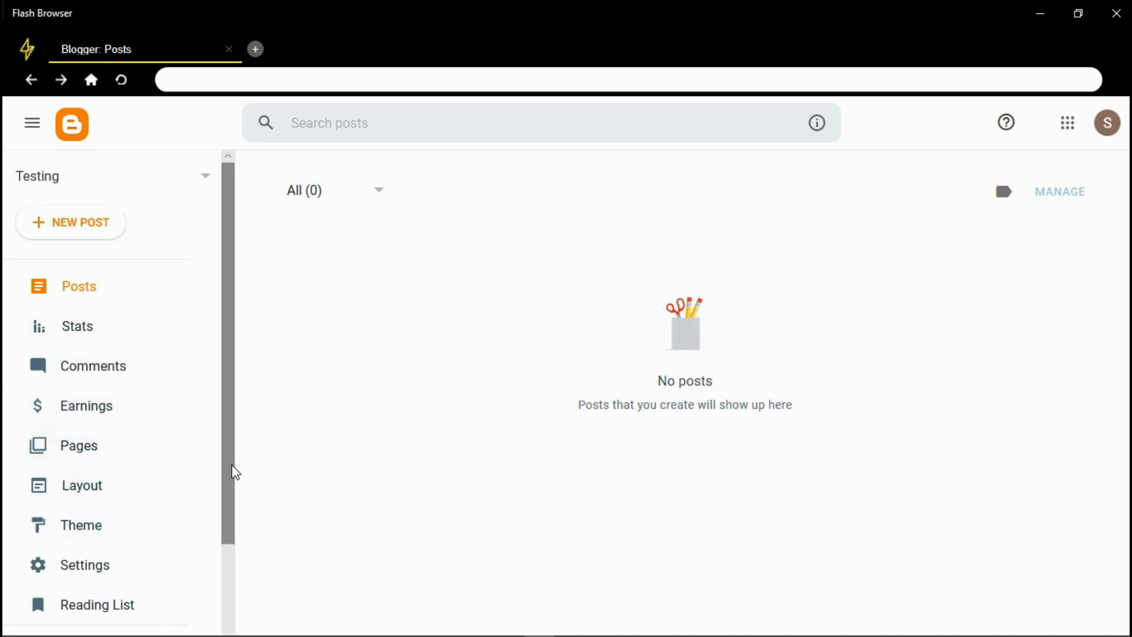
pyautogui.moveTo(235, 473); pyautogui.dragTo(221, 586)
pyautogui.click(103, 532)
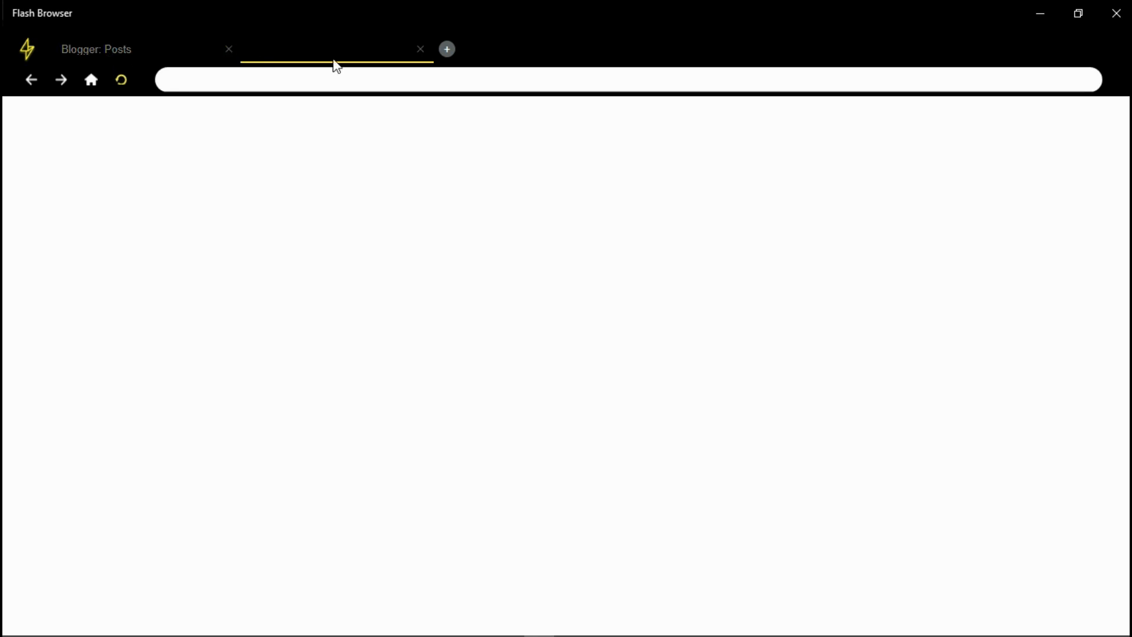
pyautogui.click(74, 48)
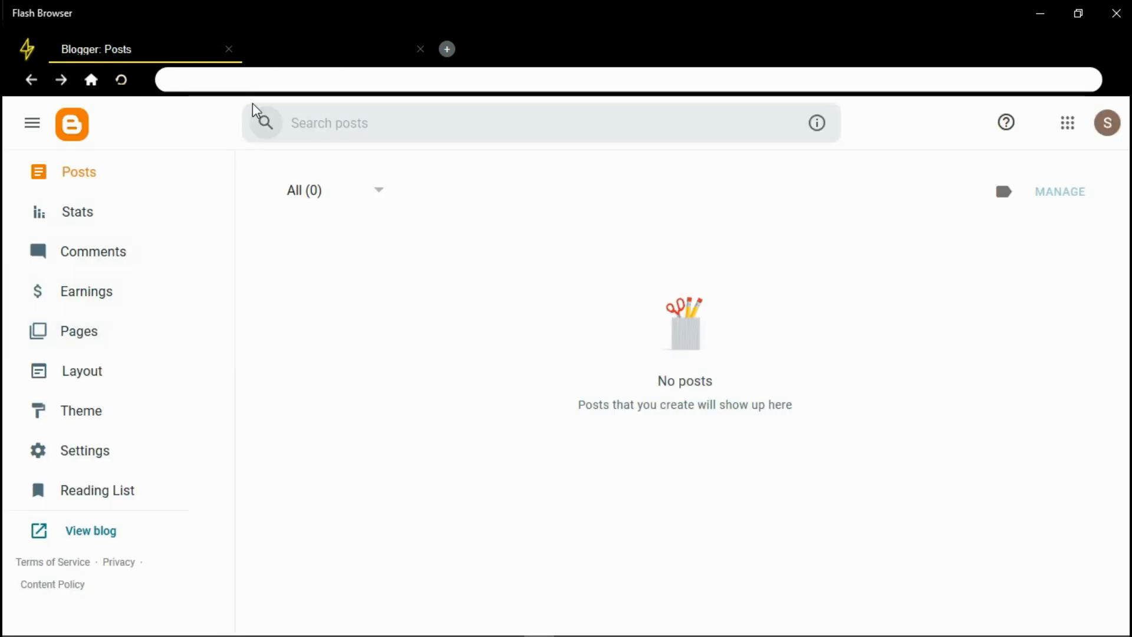
pyautogui.click(283, 46)
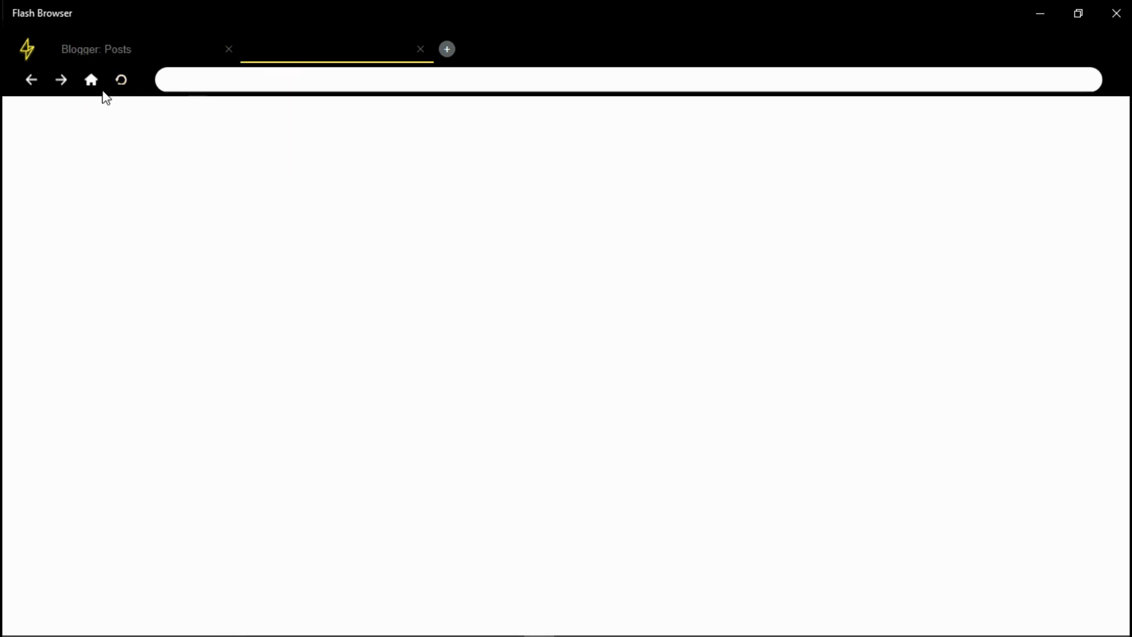
pyautogui.click(136, 59)
pyautogui.click(58, 533)
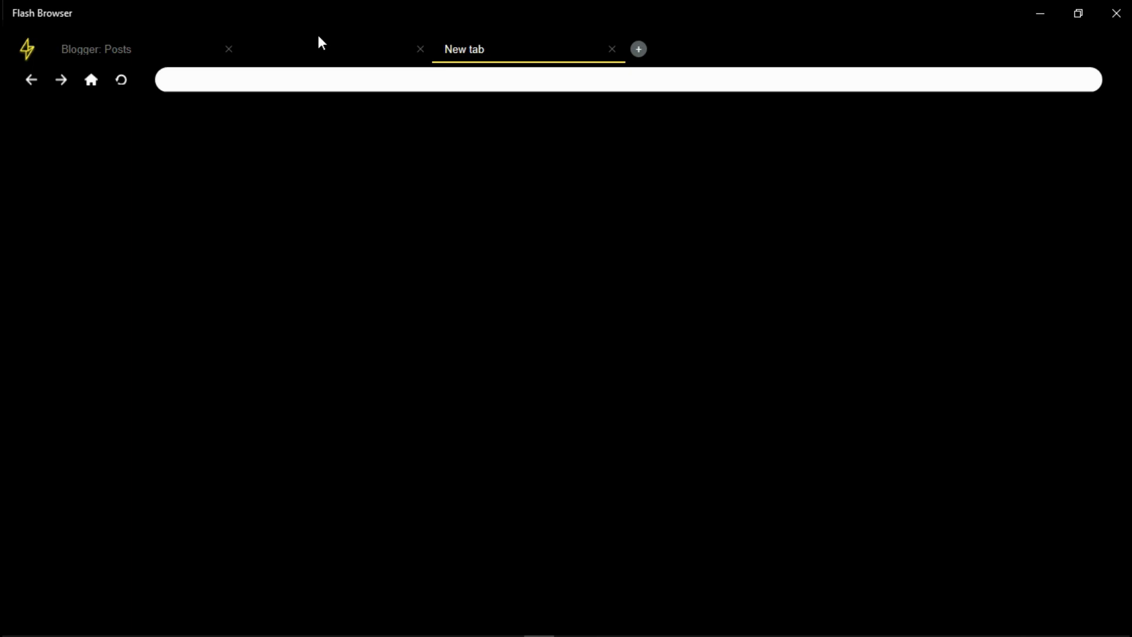
pyautogui.click(118, 47)
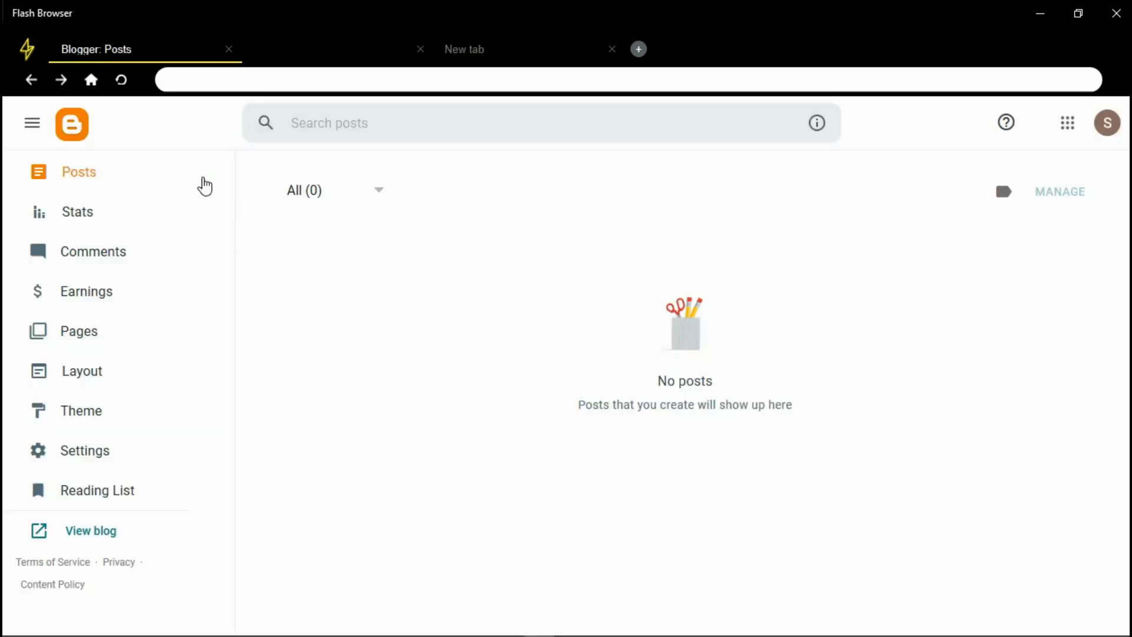
pyautogui.scroll(2, 224, 417)
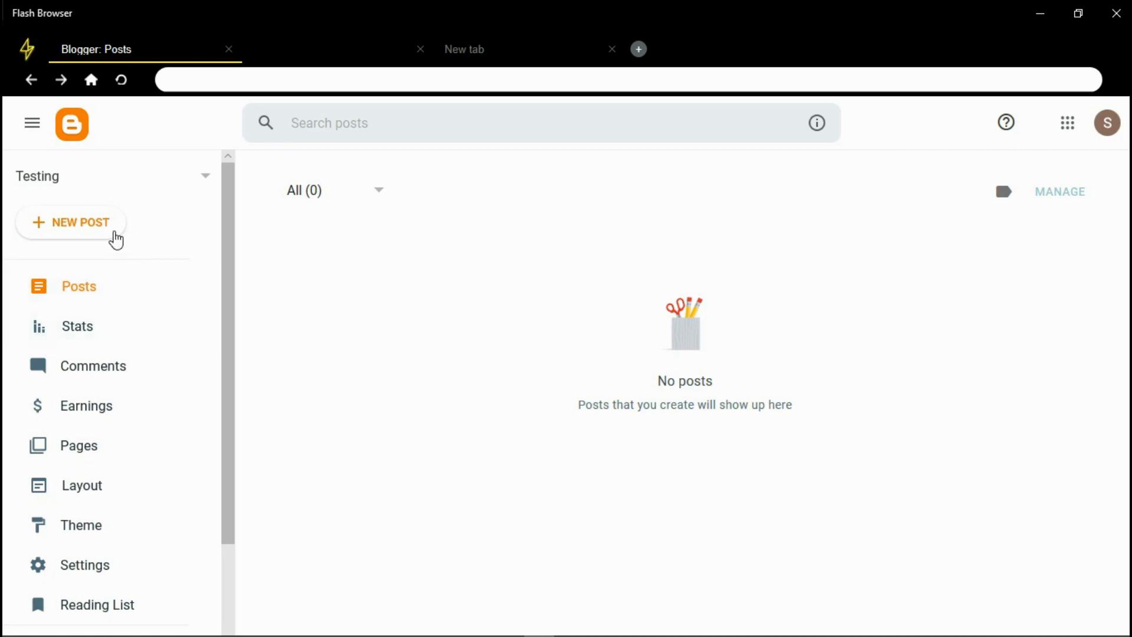
# Switch to the second Testing blog and show its posts list
pyautogui.click(150, 181)
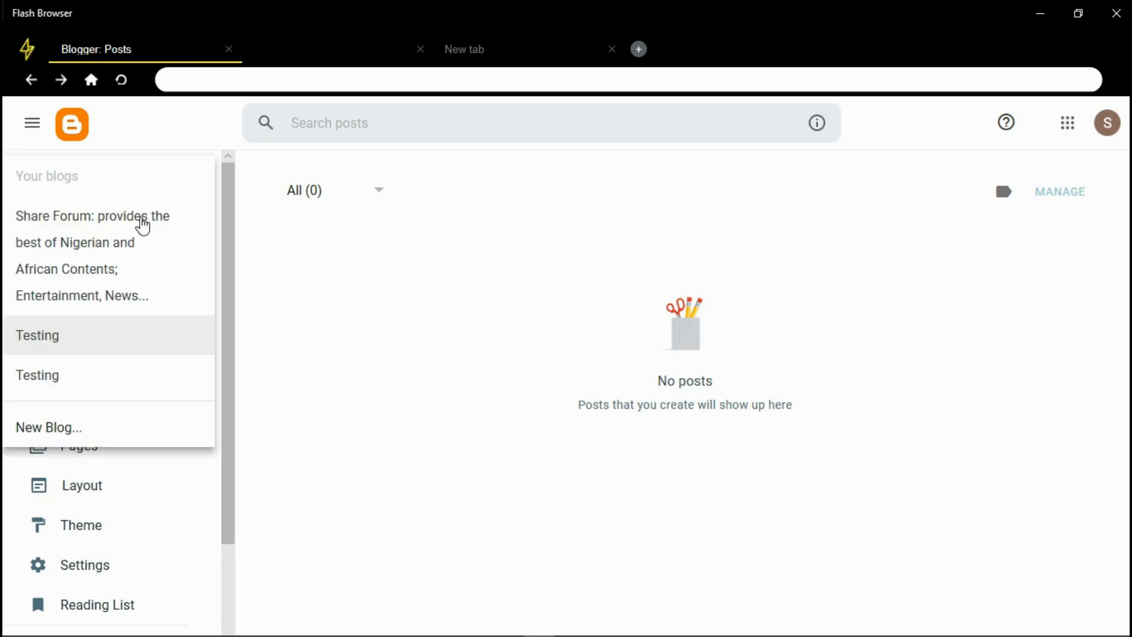
pyautogui.click(118, 377)
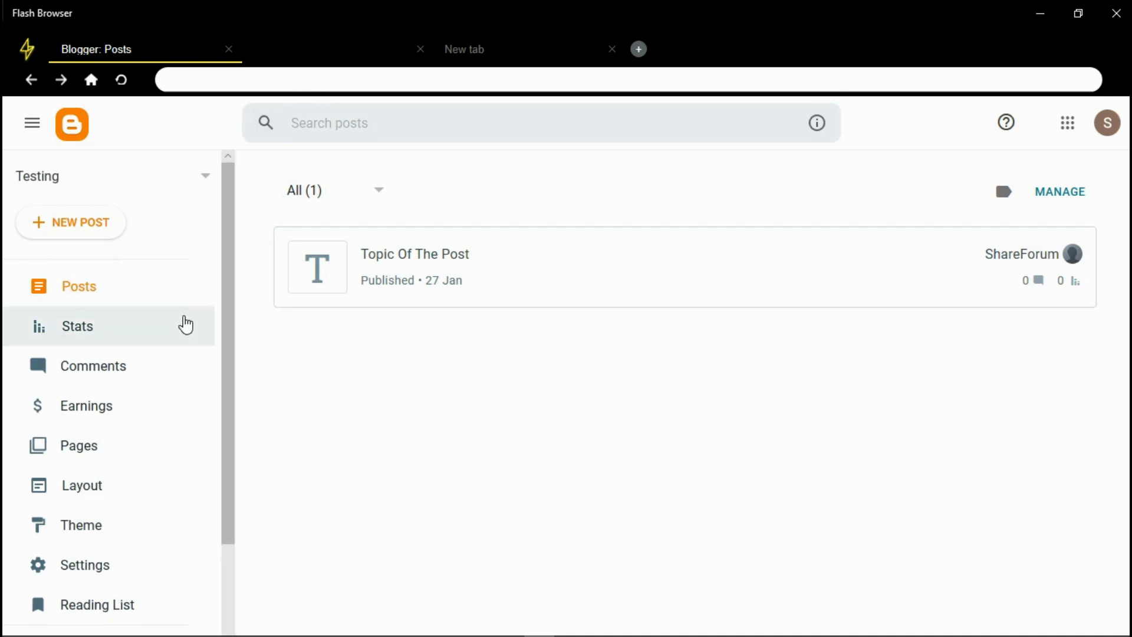
pyautogui.click(108, 290)
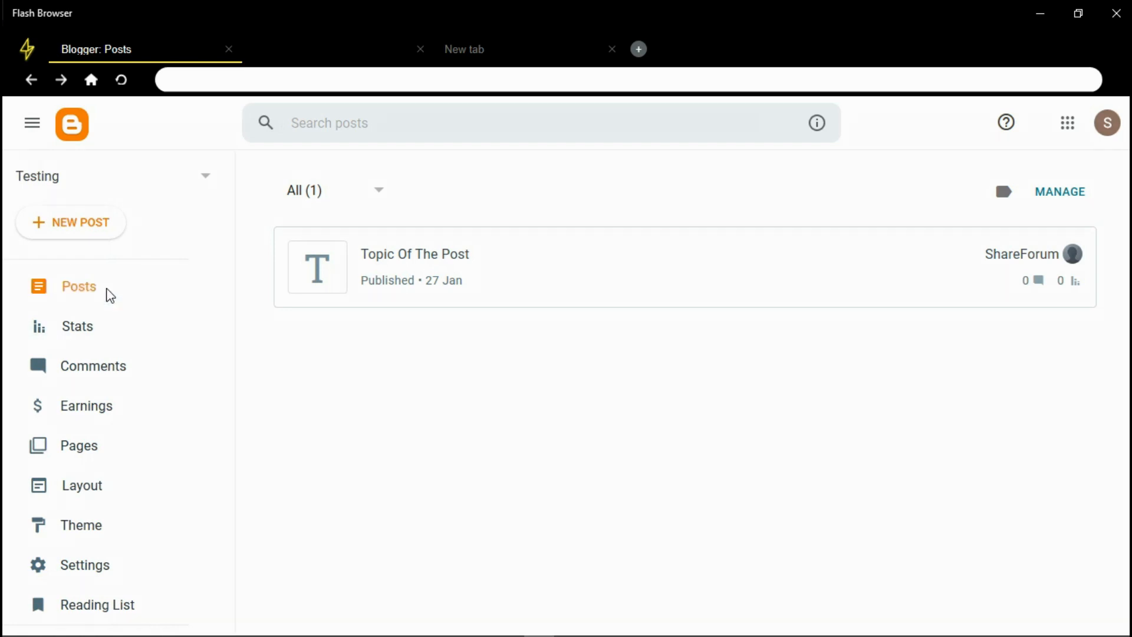
# Close the extra tabs, open the live blog in a new tab, and return to the posts list
pyautogui.click(420, 49)
pyautogui.click(420, 49)
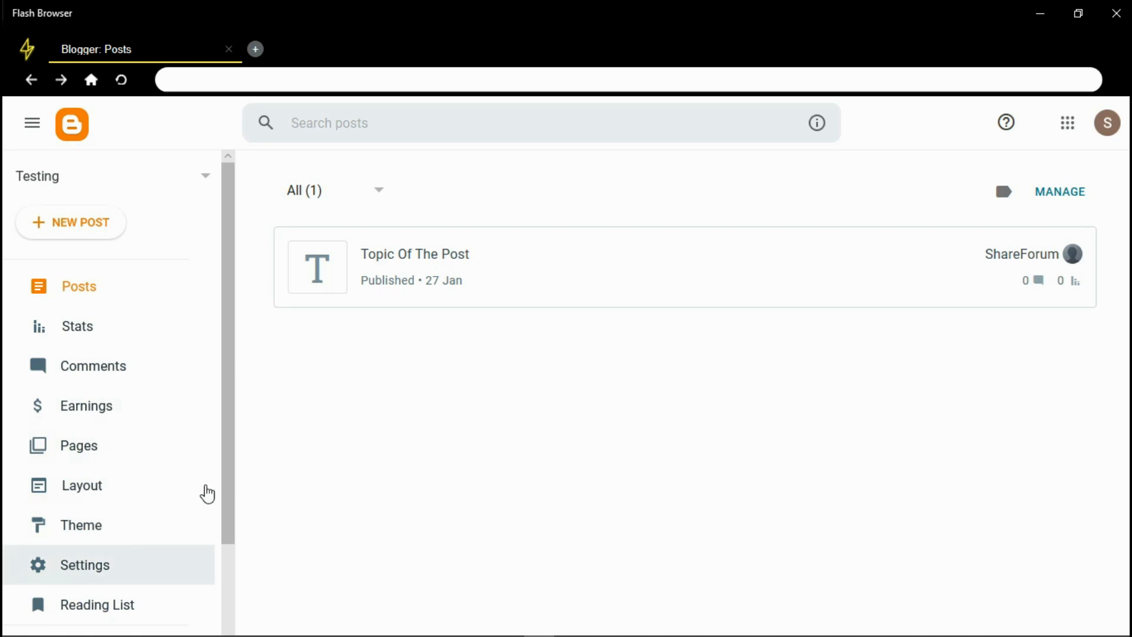
pyautogui.moveTo(228, 479); pyautogui.dragTo(205, 574)
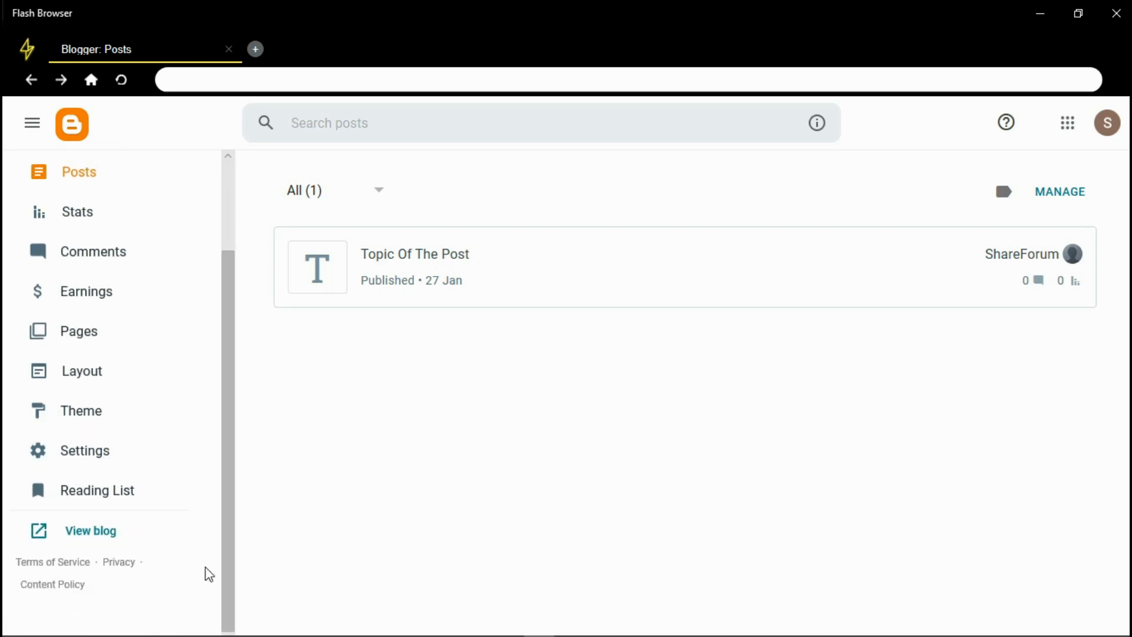
pyautogui.click(96, 532)
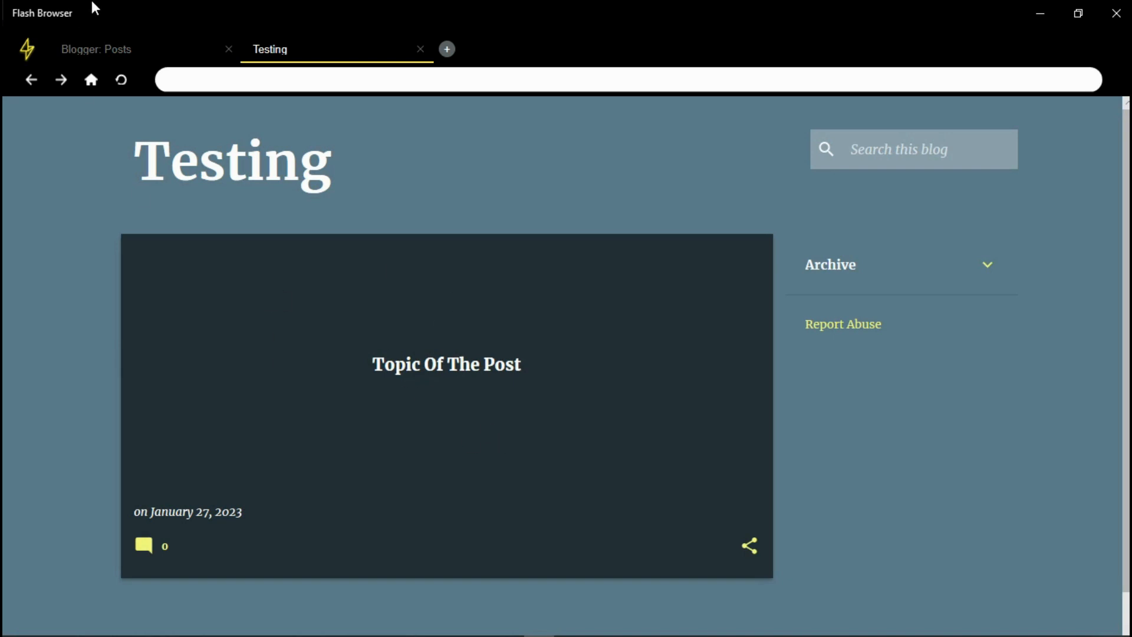
pyautogui.click(106, 48)
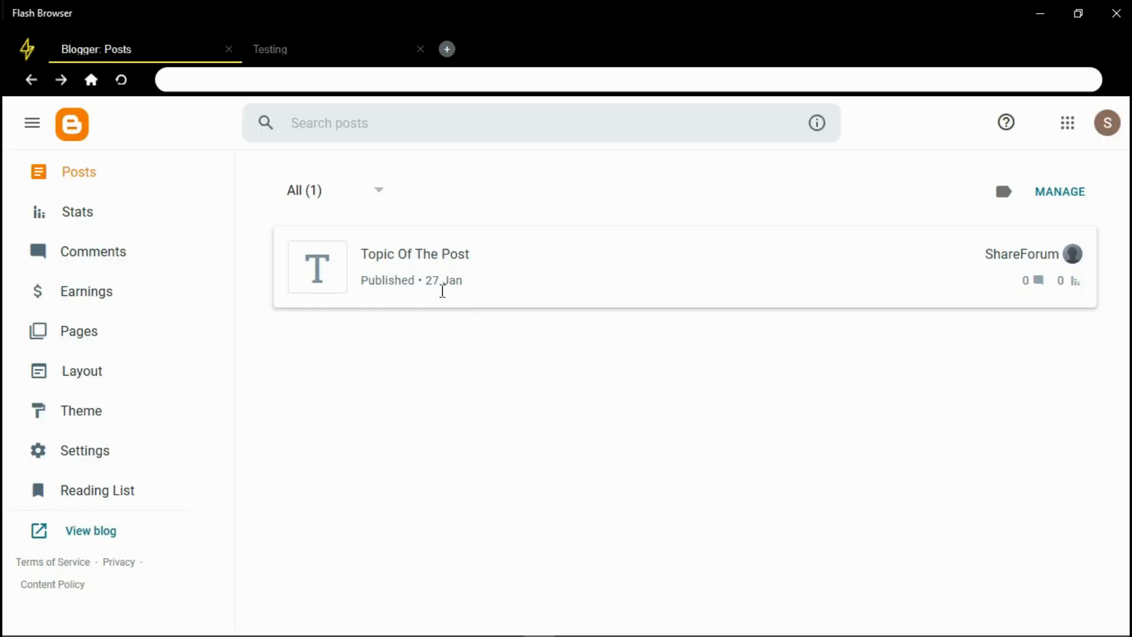
pyautogui.moveTo(231, 292); pyautogui.dragTo(247, 172)
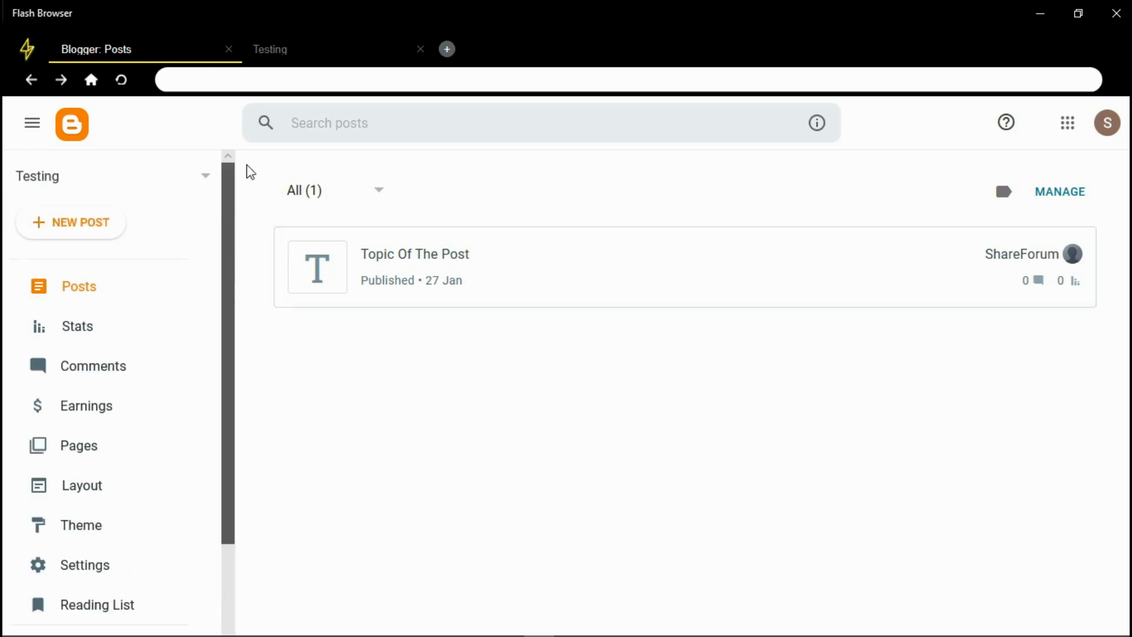
# Create a new post titled 'This is the title' and move into its body
pyautogui.click(62, 228)
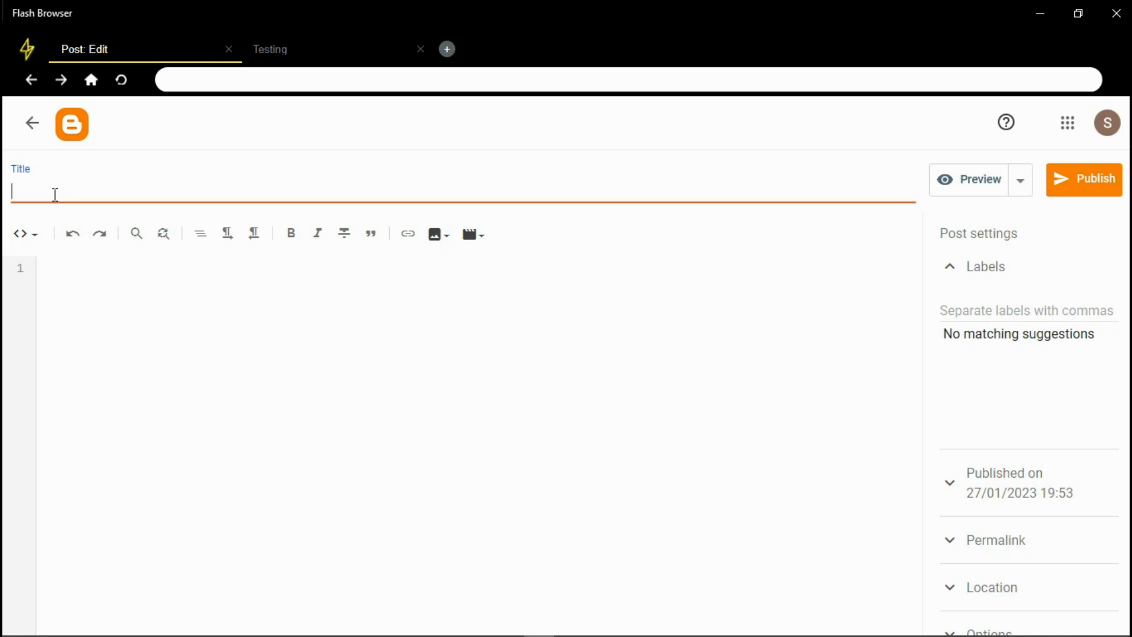
pyautogui.write('T')
pyautogui.write('hisa')
pyautogui.press('BackSpace')
pyautogui.press('BackSpace')
pyautogui.write('is the title')
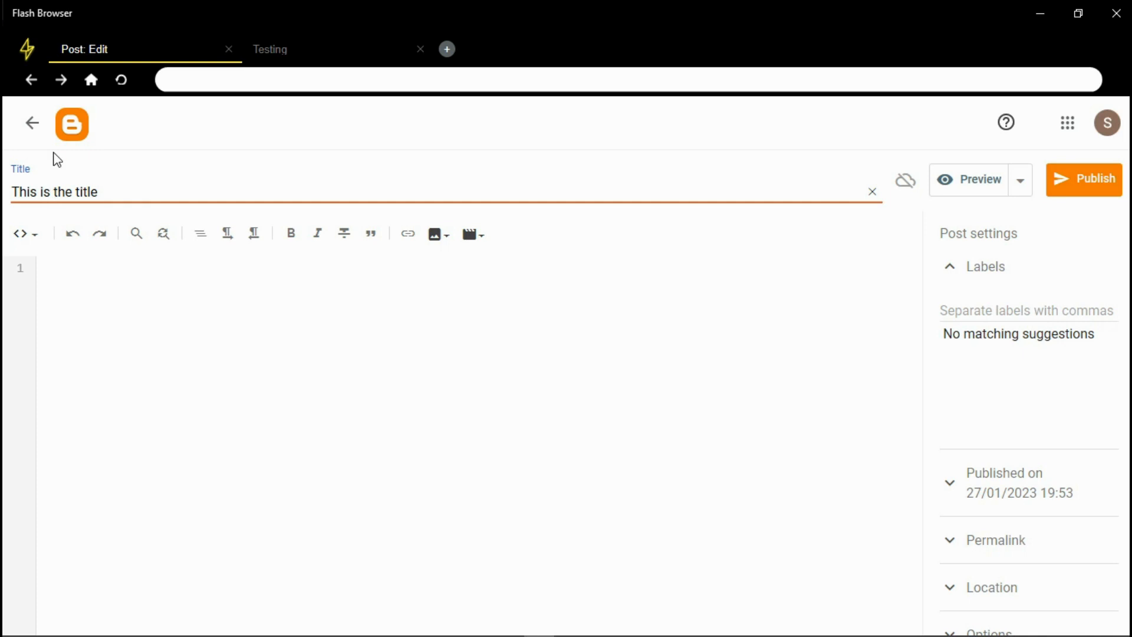
pyautogui.click(71, 287)
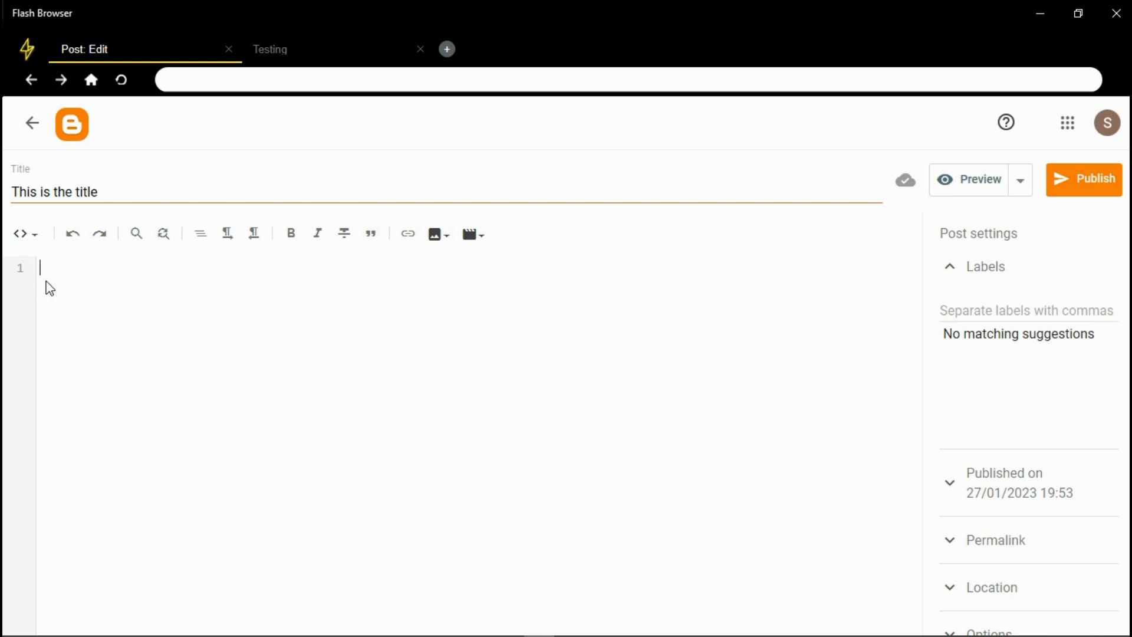
# Switch the editor to Compose view and type 'TJHIS TDJXFCGVHBKJ FCGVHJBKTFUYVHB KCGVHJBJ' in the body
pyautogui.click(33, 245)
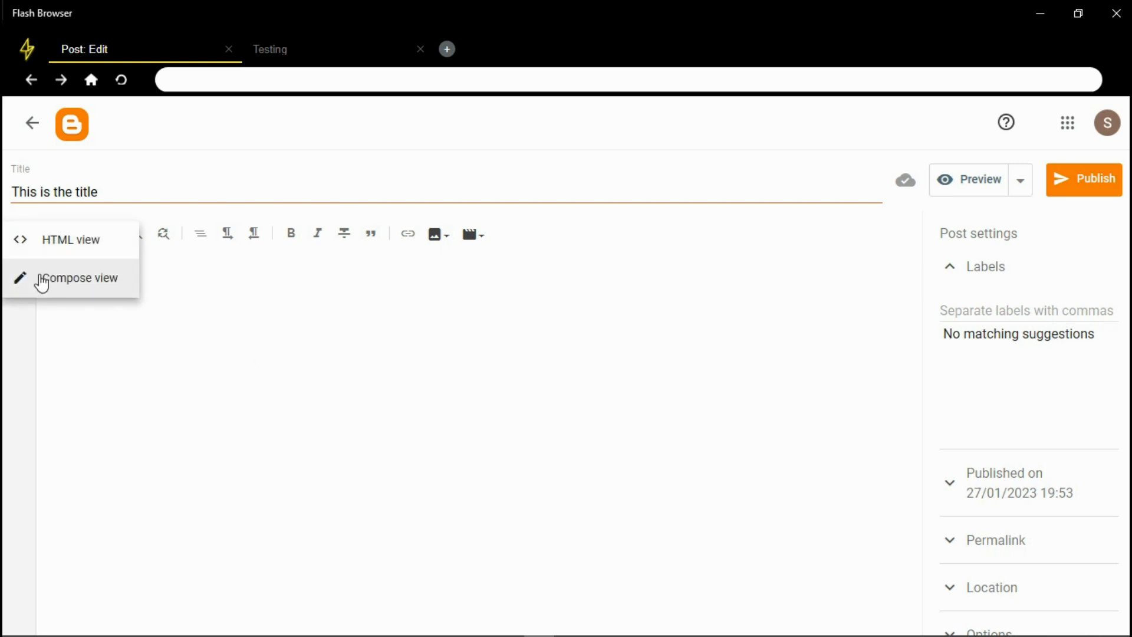
pyautogui.click(78, 287)
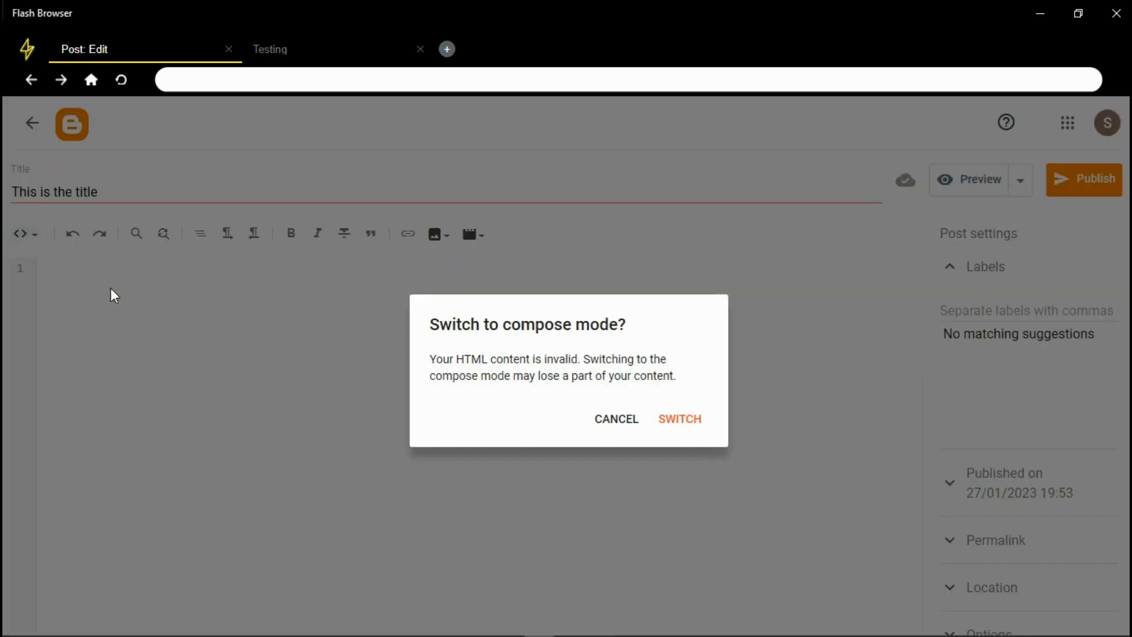
pyautogui.click(692, 424)
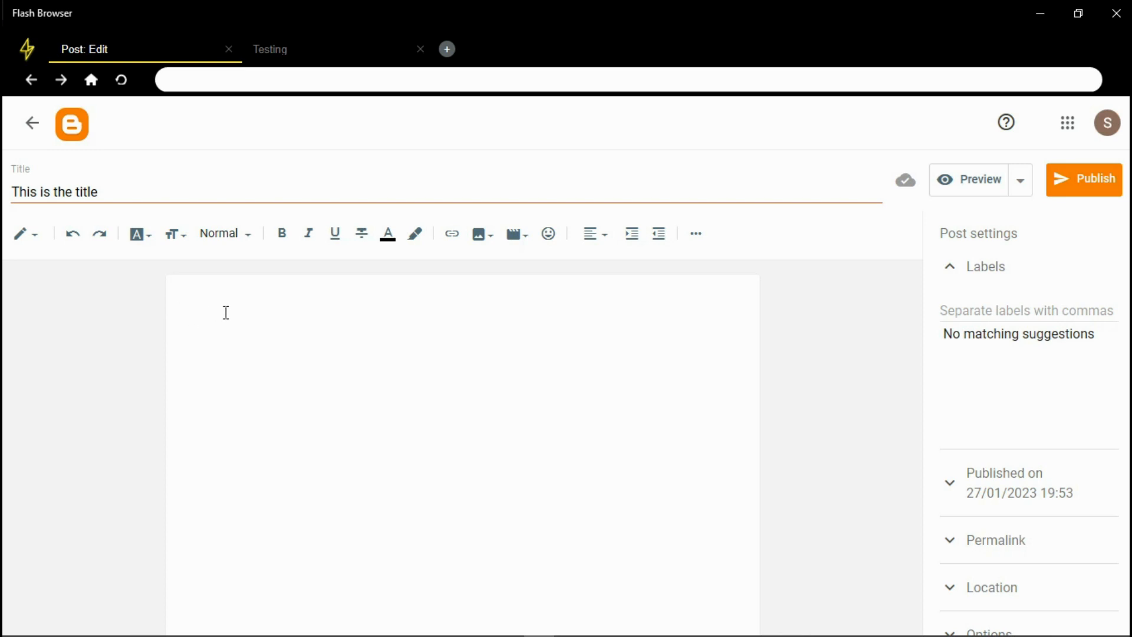
pyautogui.write('TJHIS TDJXFCGVHBKJ FCGVHJBK')
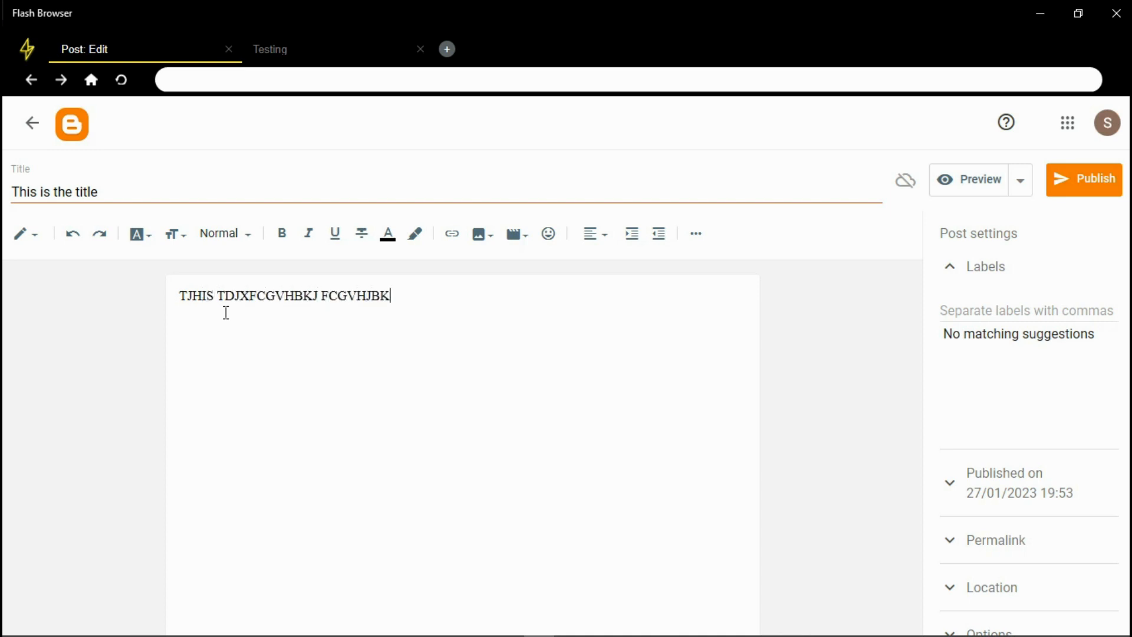
pyautogui.write('TFUYVHB KCGVHJBJ')
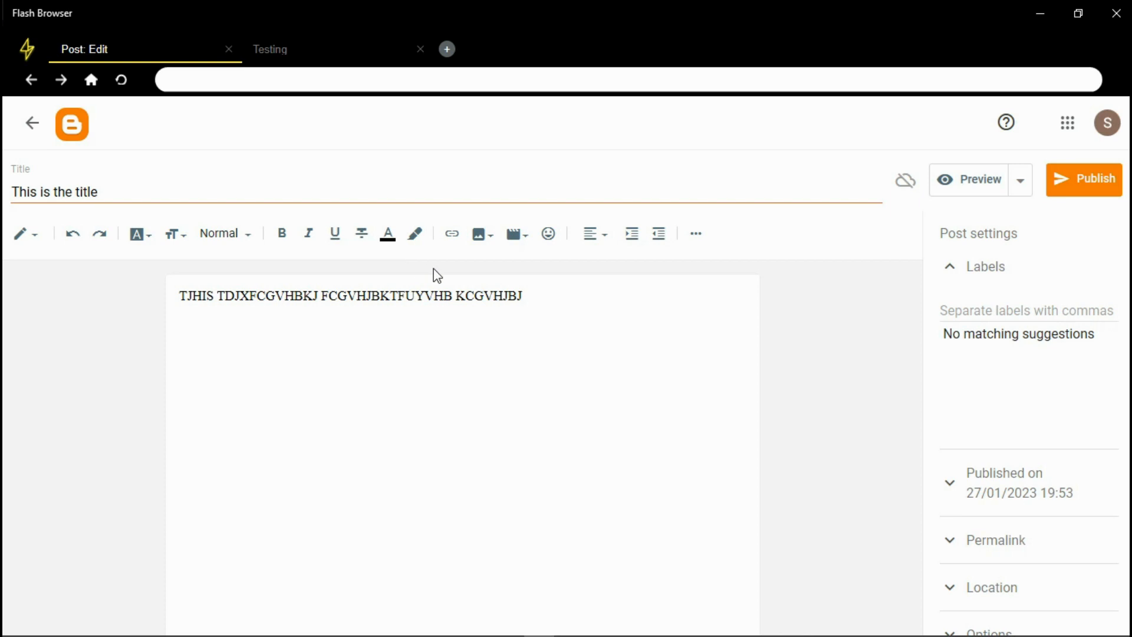
# Bring up the insert-image options from the post editor toolbar
pyautogui.click(494, 238)
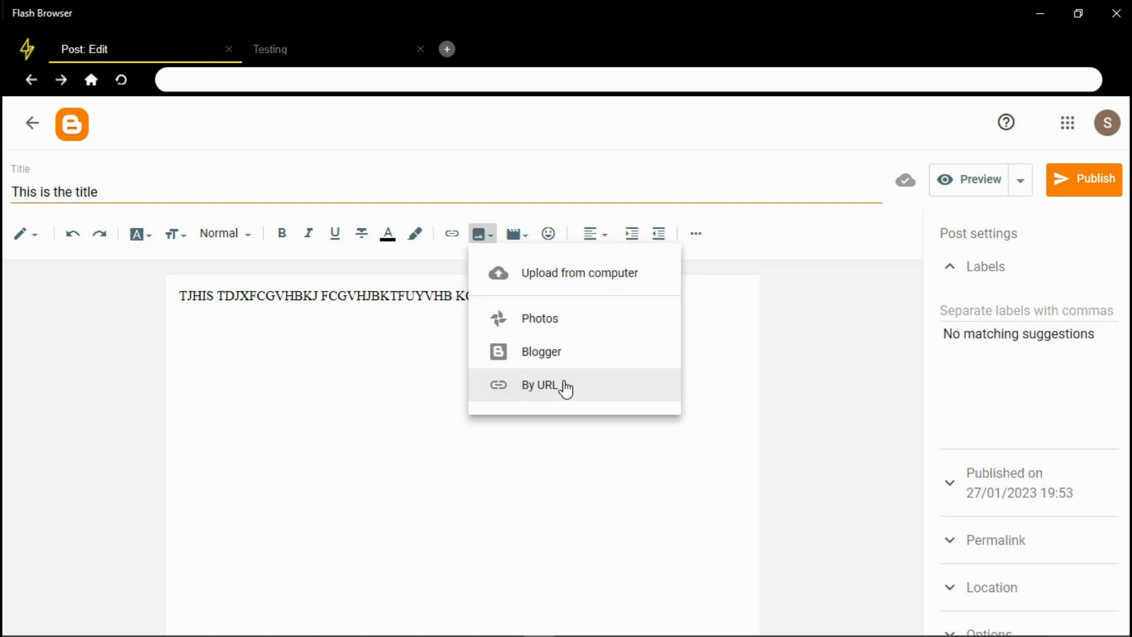
# Cancel the By URL Add Images dialog and check the Normal style and ⋯ menus unchanged
pyautogui.click(499, 386)
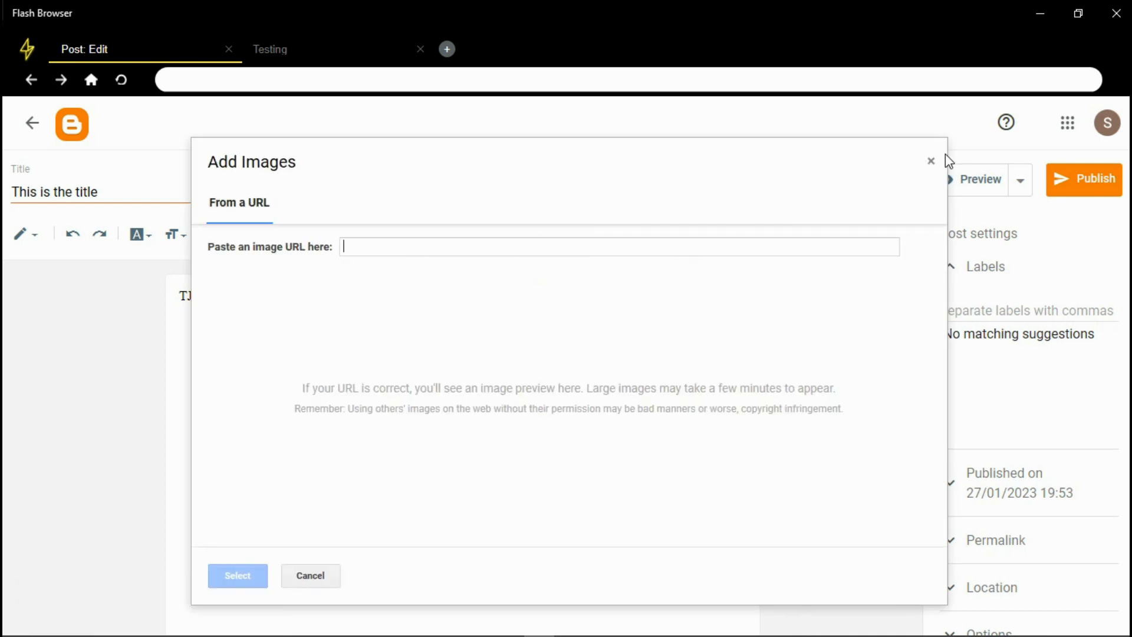
pyautogui.click(931, 161)
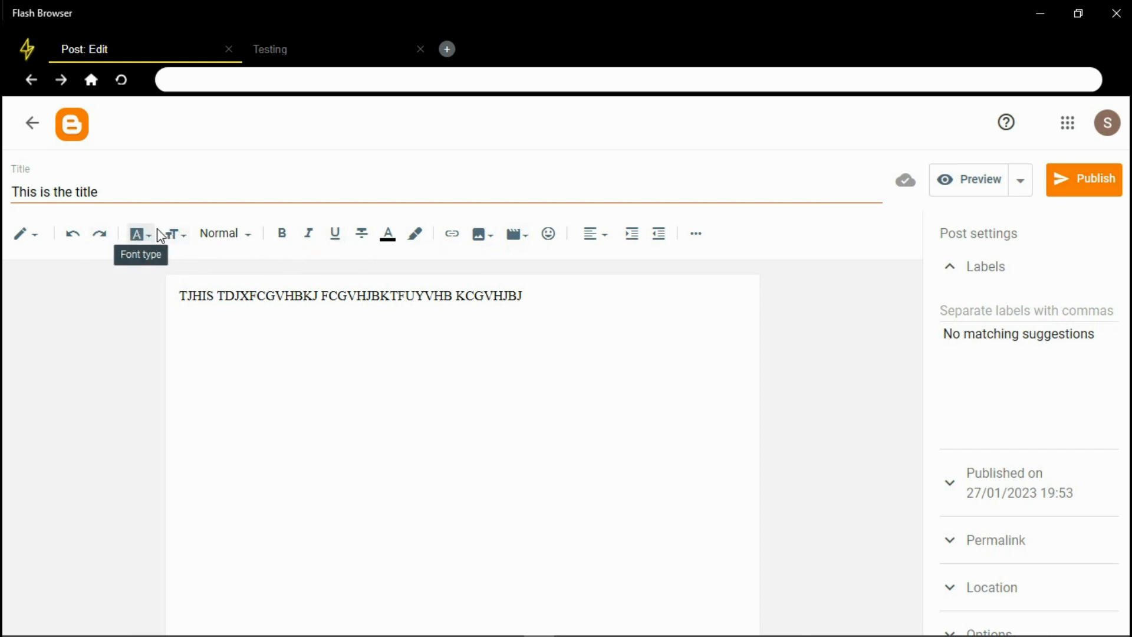
pyautogui.click(228, 237)
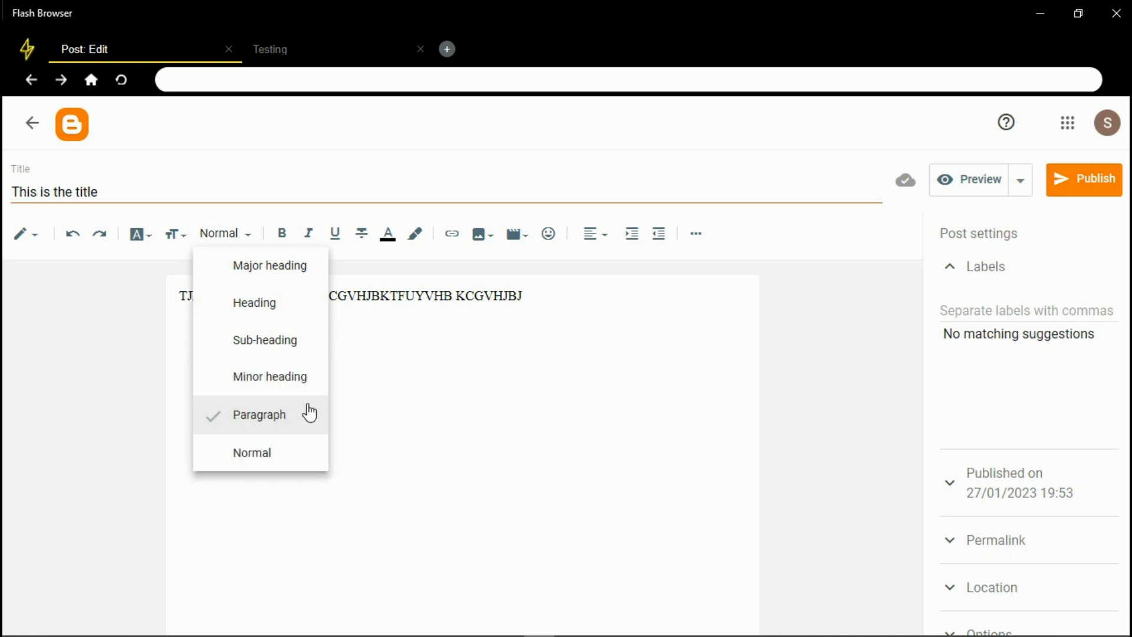
pyautogui.click(490, 356)
pyautogui.click(696, 239)
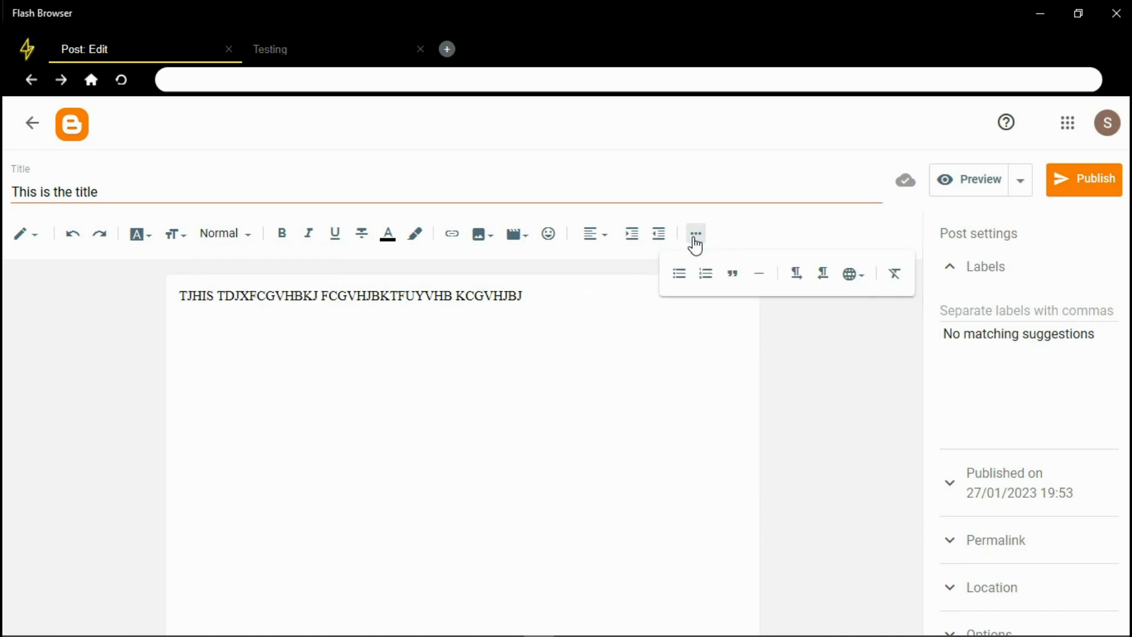
pyautogui.click(696, 238)
pyautogui.click(480, 341)
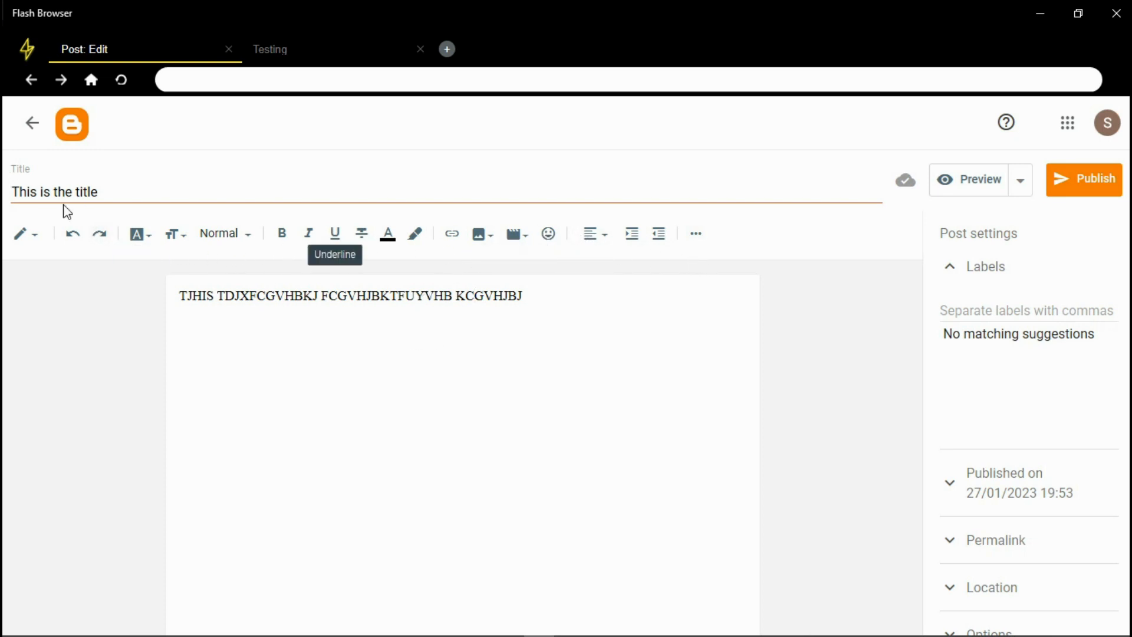
# Collapse Labels and check the Options, Location, Permalink and Published on sections
pyautogui.click(980, 271)
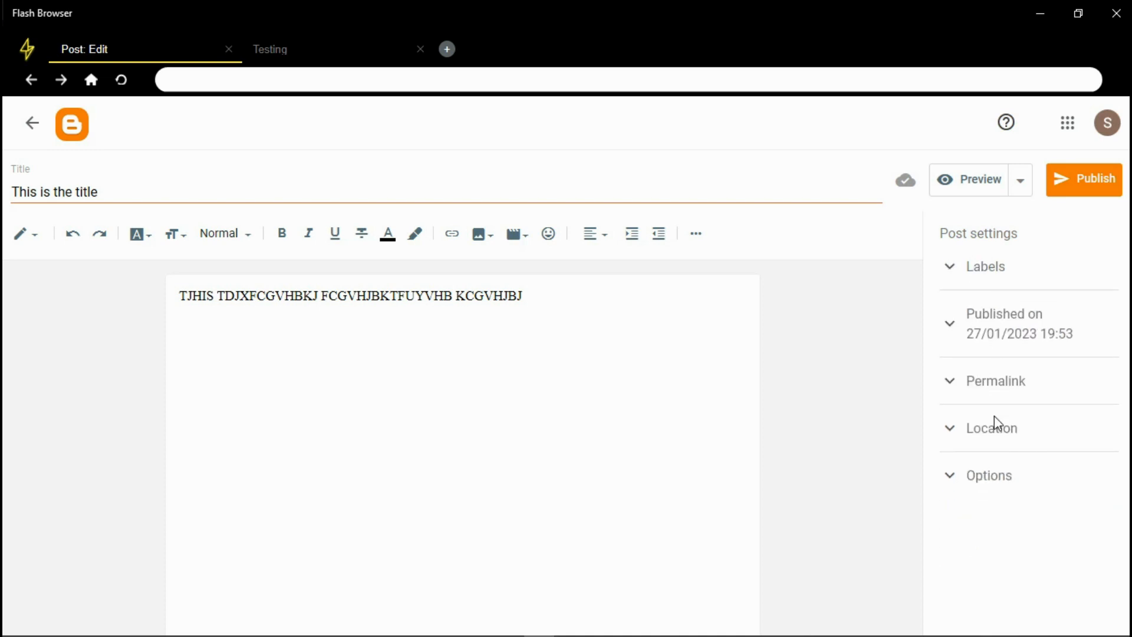
pyautogui.click(976, 482)
pyautogui.click(976, 482)
pyautogui.click(978, 432)
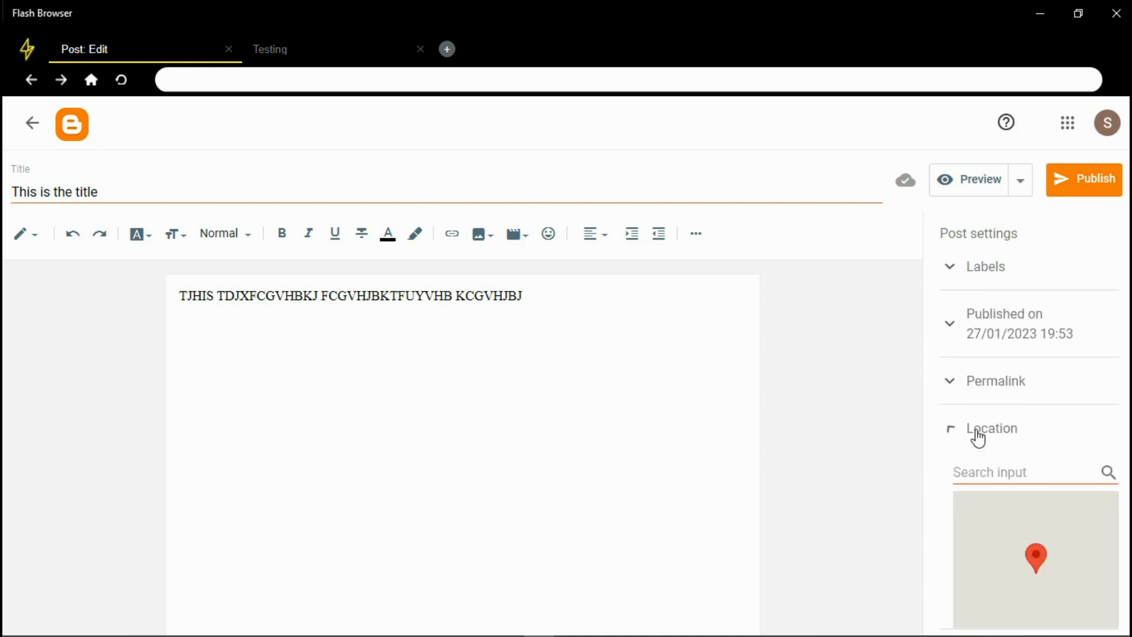
pyautogui.click(980, 391)
pyautogui.click(980, 392)
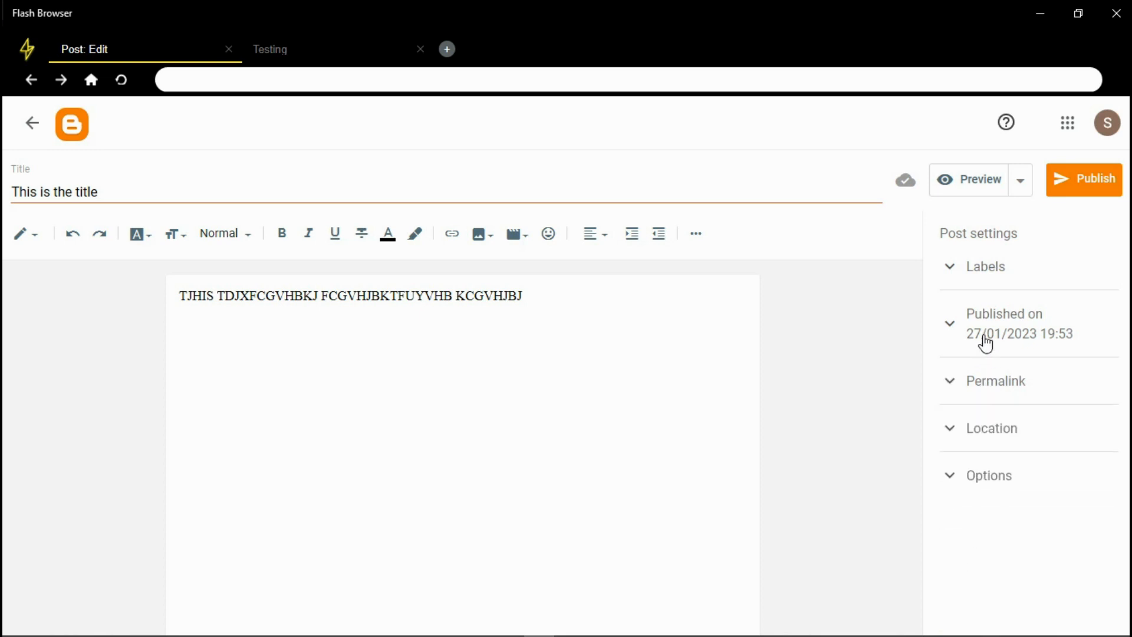
pyautogui.click(986, 342)
pyautogui.click(981, 328)
# Re-check Labels, Published on, Permalink and Location, leaving every section collapsed
pyautogui.click(978, 282)
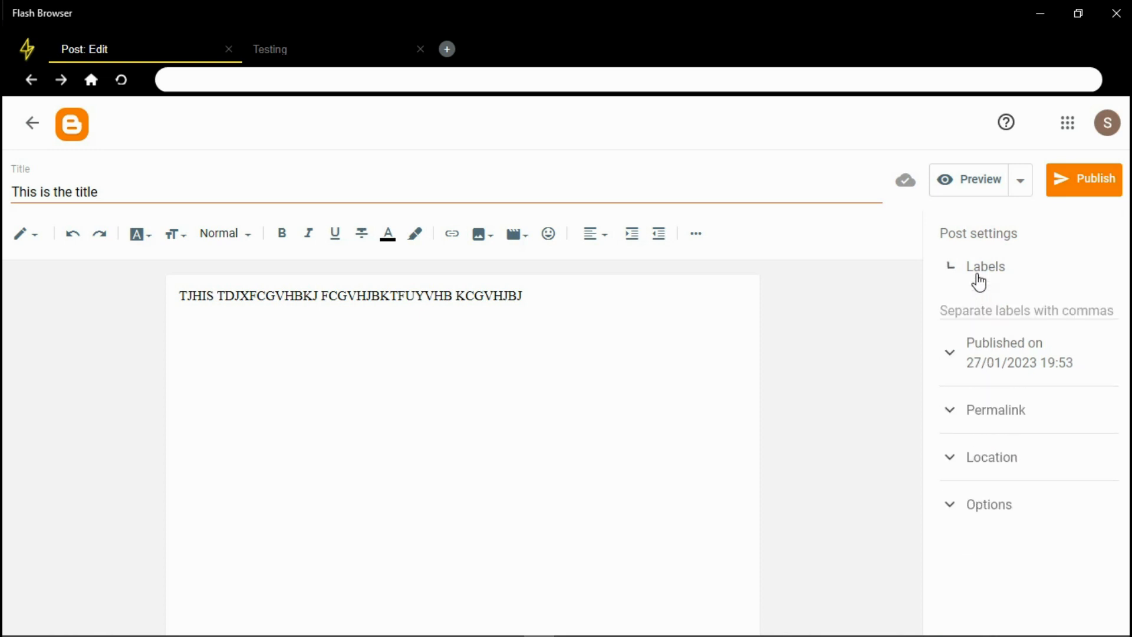
pyautogui.click(978, 281)
pyautogui.click(993, 344)
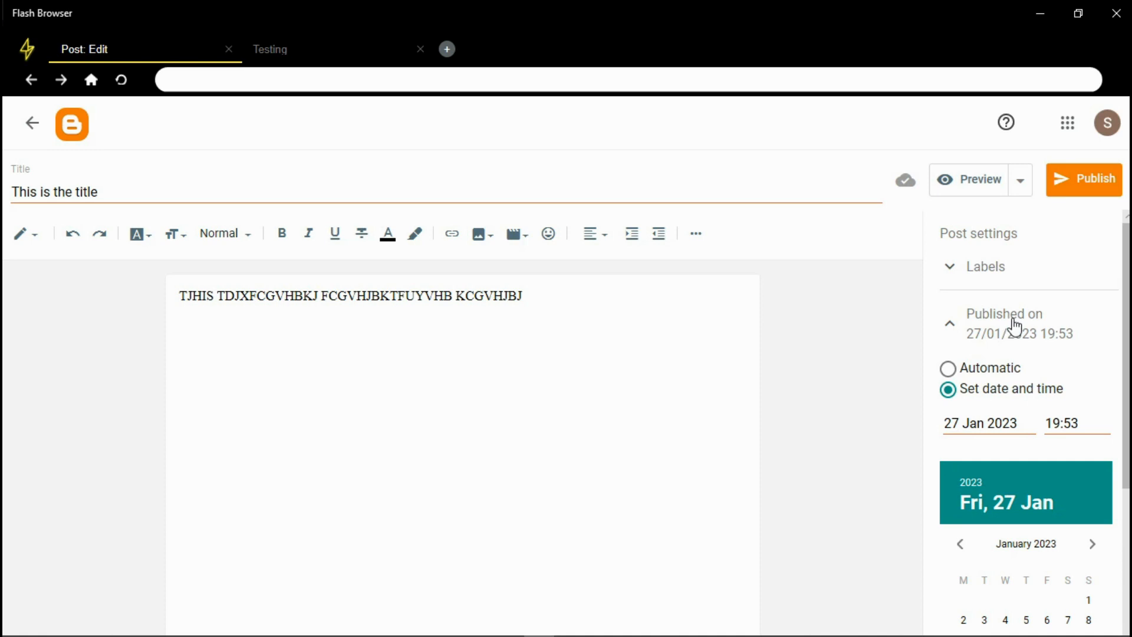
pyautogui.click(957, 325)
pyautogui.click(970, 401)
pyautogui.click(991, 392)
pyautogui.click(969, 437)
pyautogui.click(968, 435)
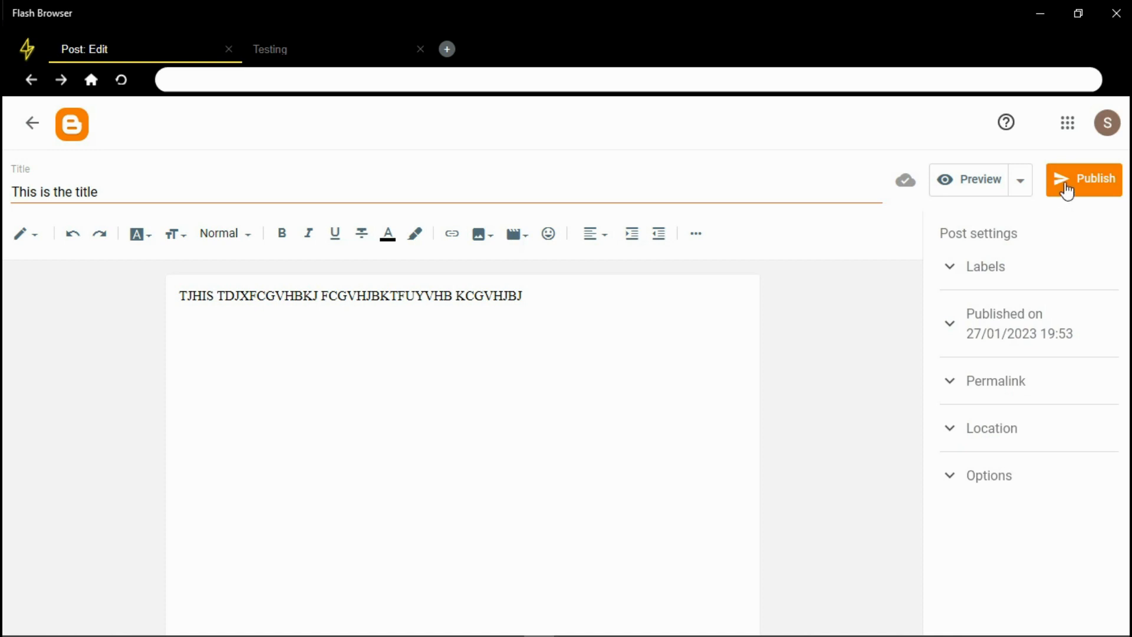
# Save the post 'This is the title' from the Preview dropdown
pyautogui.click(1021, 181)
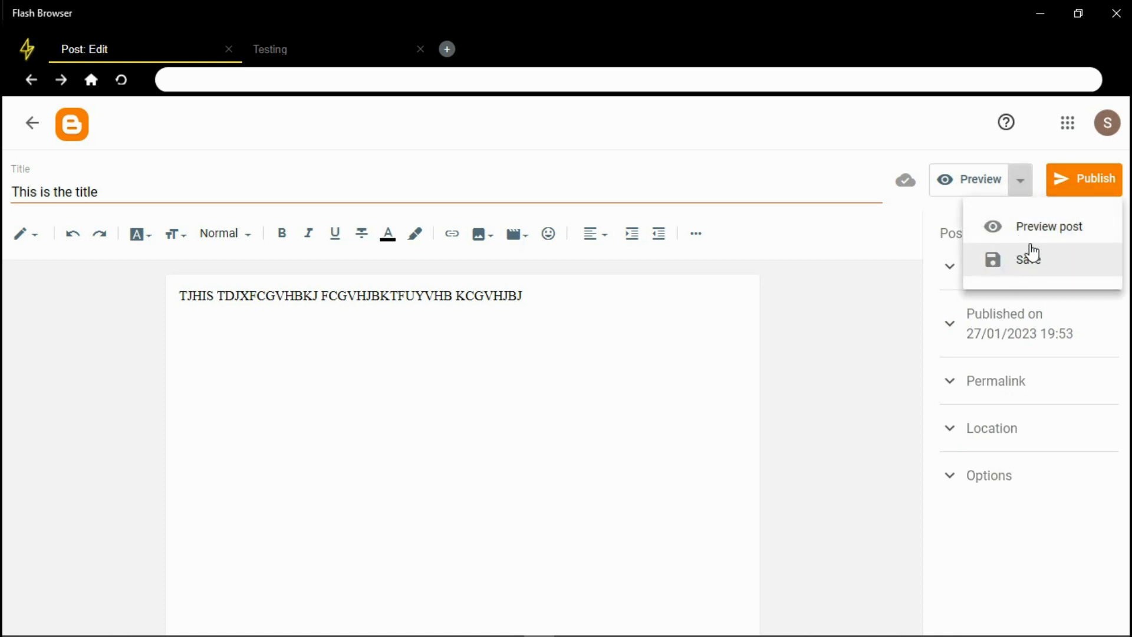
pyautogui.click(935, 222)
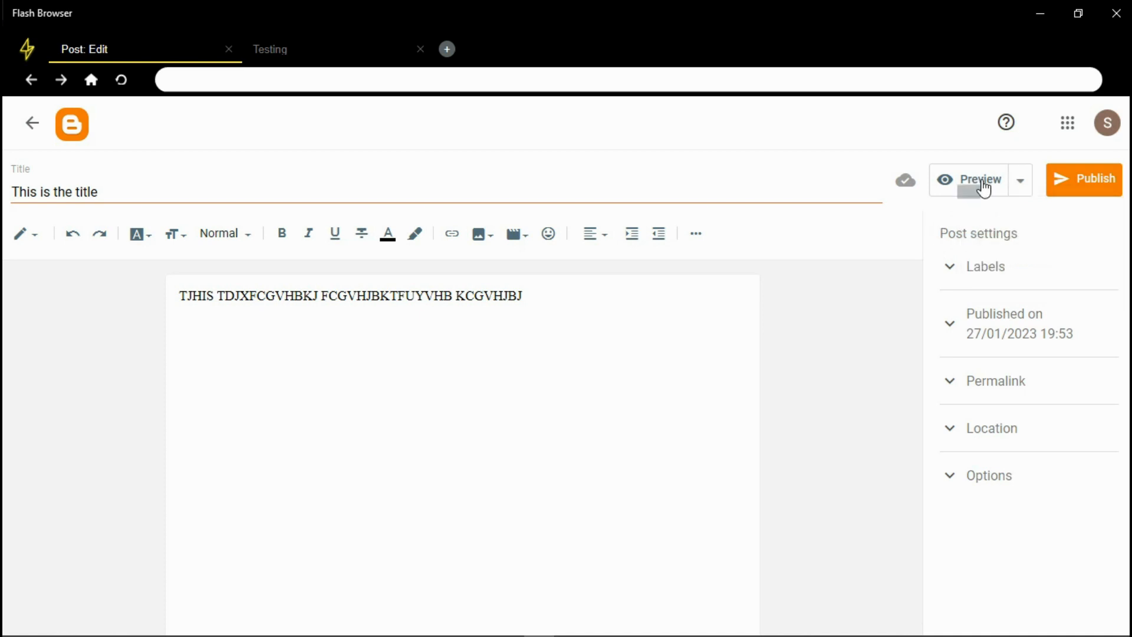
pyautogui.click(1019, 184)
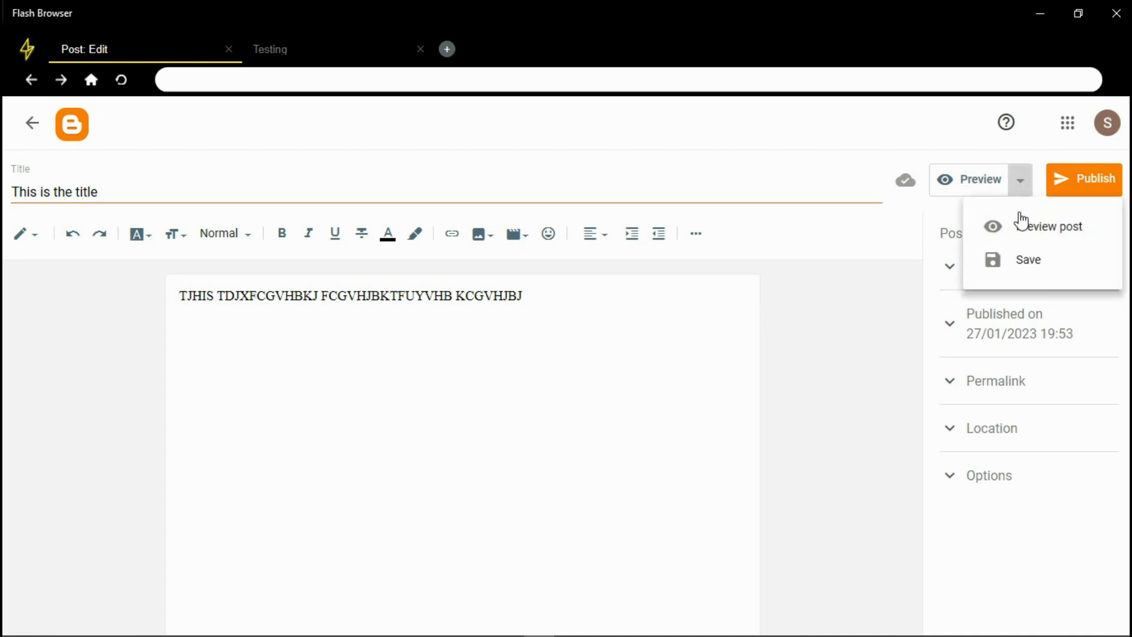
pyautogui.click(1025, 265)
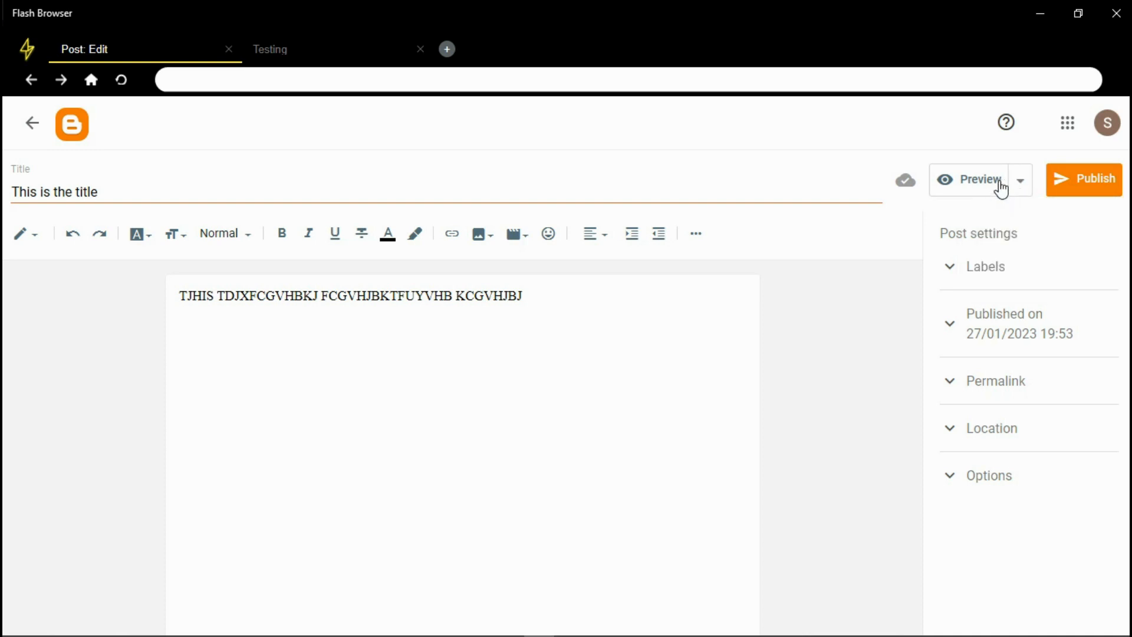
# Publish the post, confirm the Publish post? dialog, and go to the live Testing blog
pyautogui.click(1072, 189)
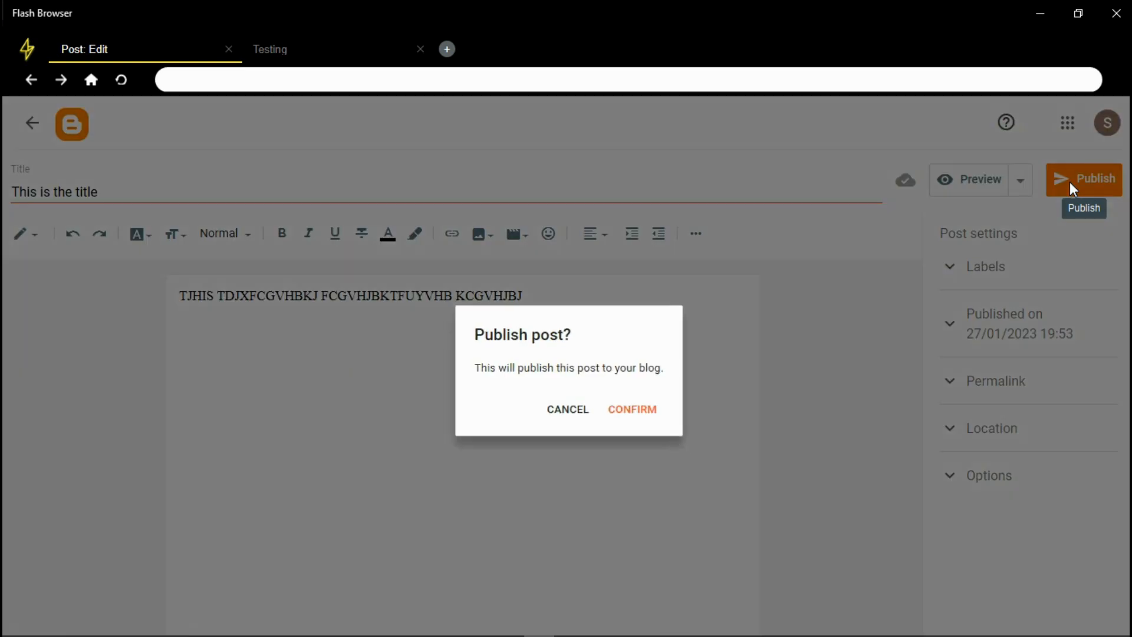
pyautogui.click(633, 421)
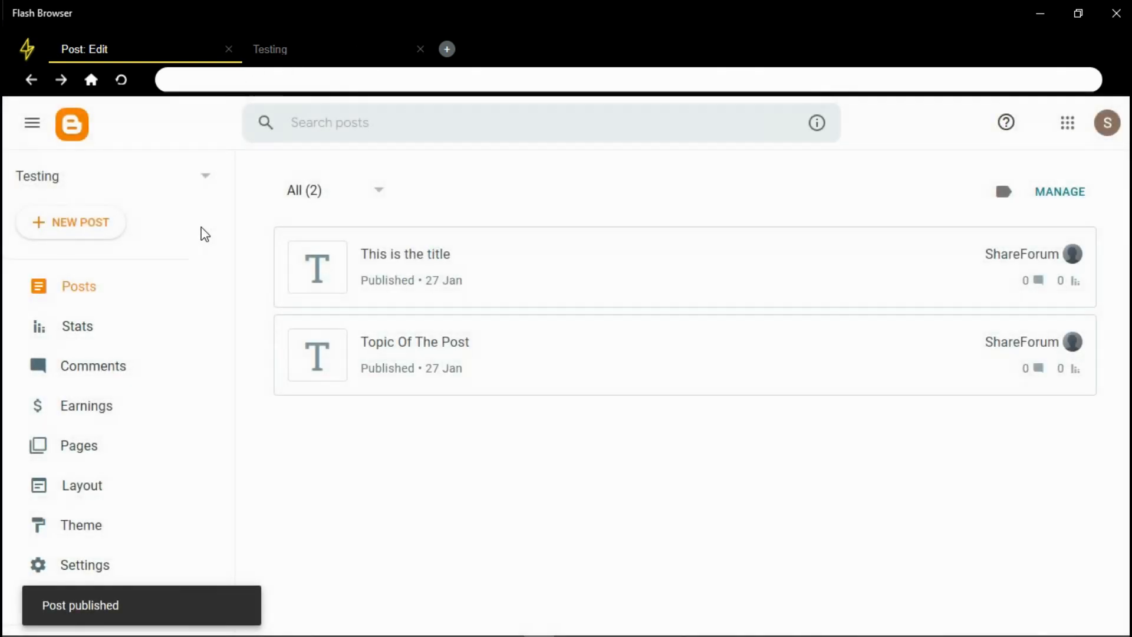
pyautogui.click(283, 50)
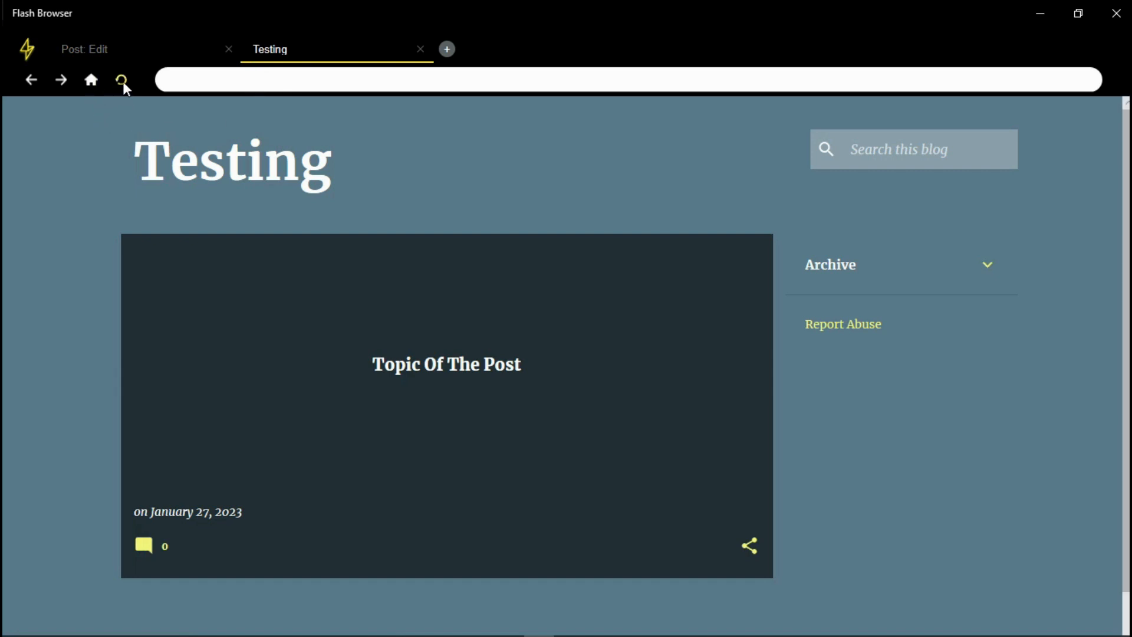
# Reload the live Testing blog, open the 'This is the title' post, then return to the dashboard
pyautogui.press('F5')
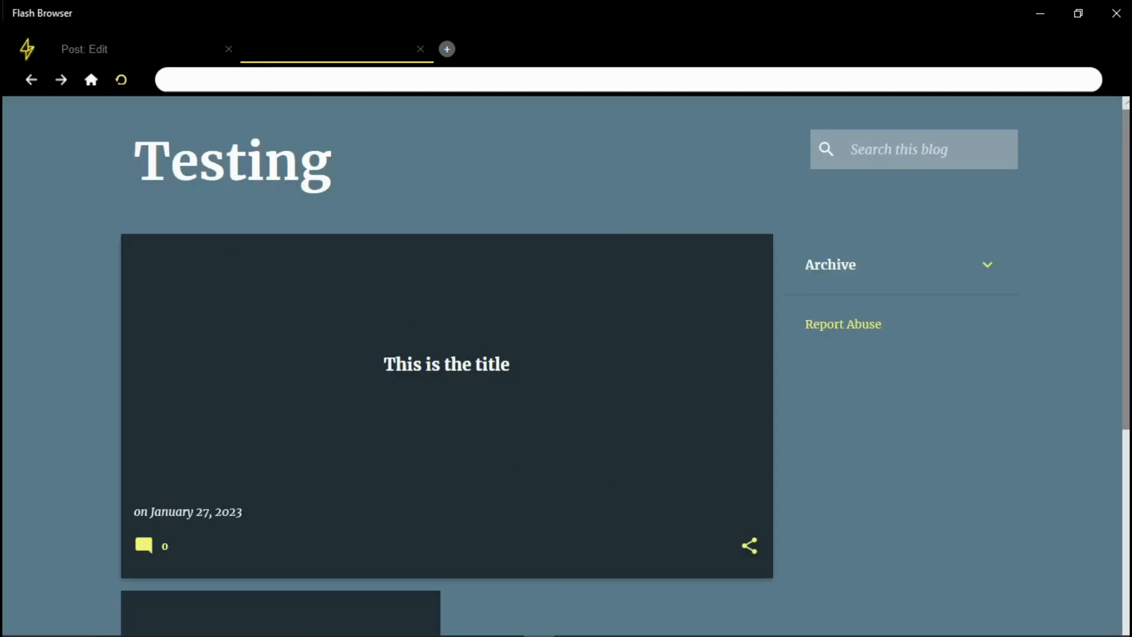
pyautogui.scroll(-2, 463, 419)
pyautogui.scroll(-2, 405, 415)
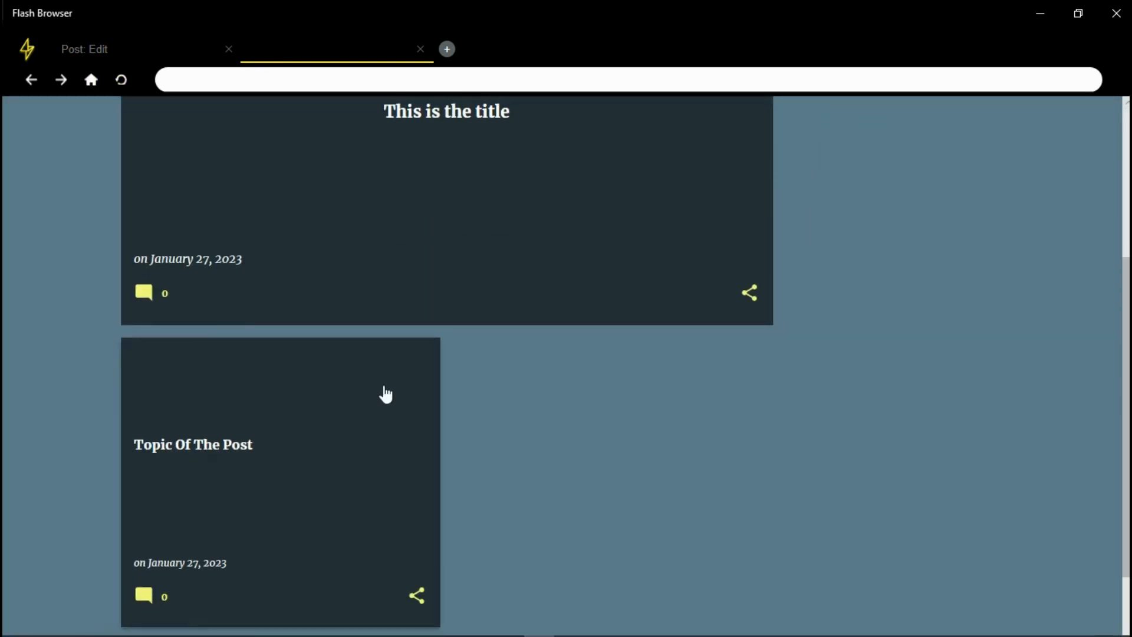
pyautogui.click(435, 113)
pyautogui.moveTo(121, 315); pyautogui.dragTo(487, 313)
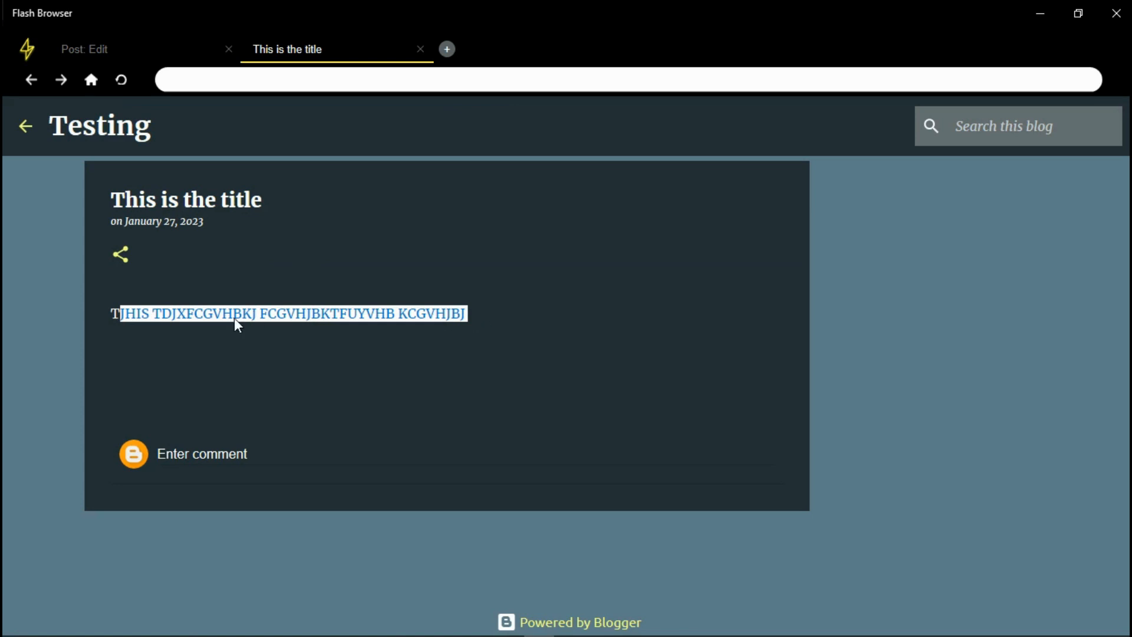
pyautogui.click(212, 320)
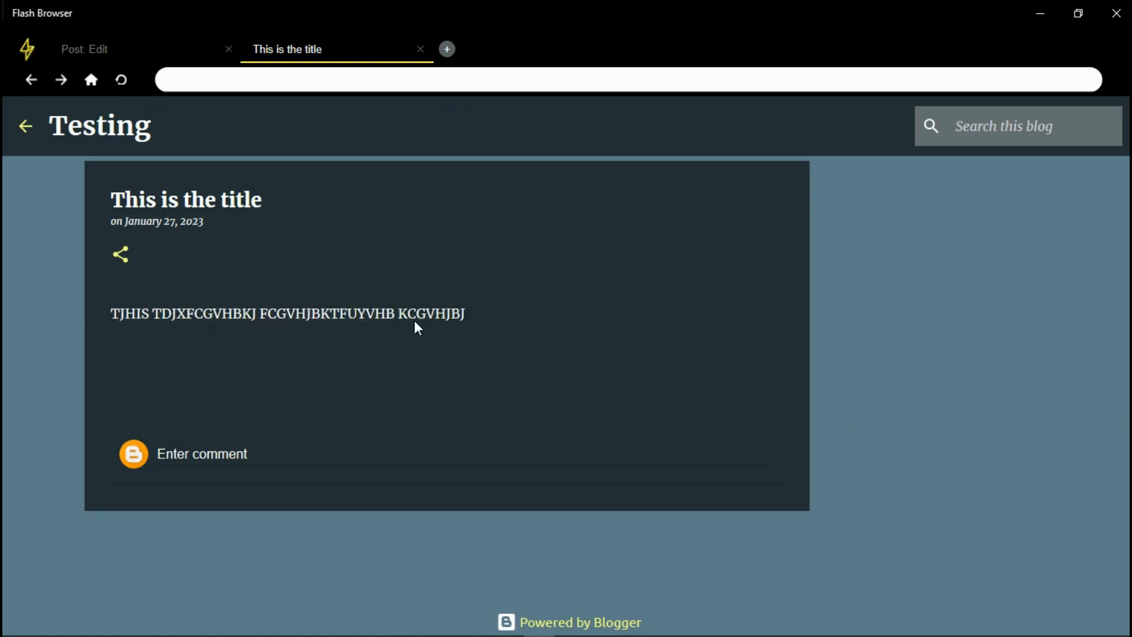
pyautogui.click(112, 47)
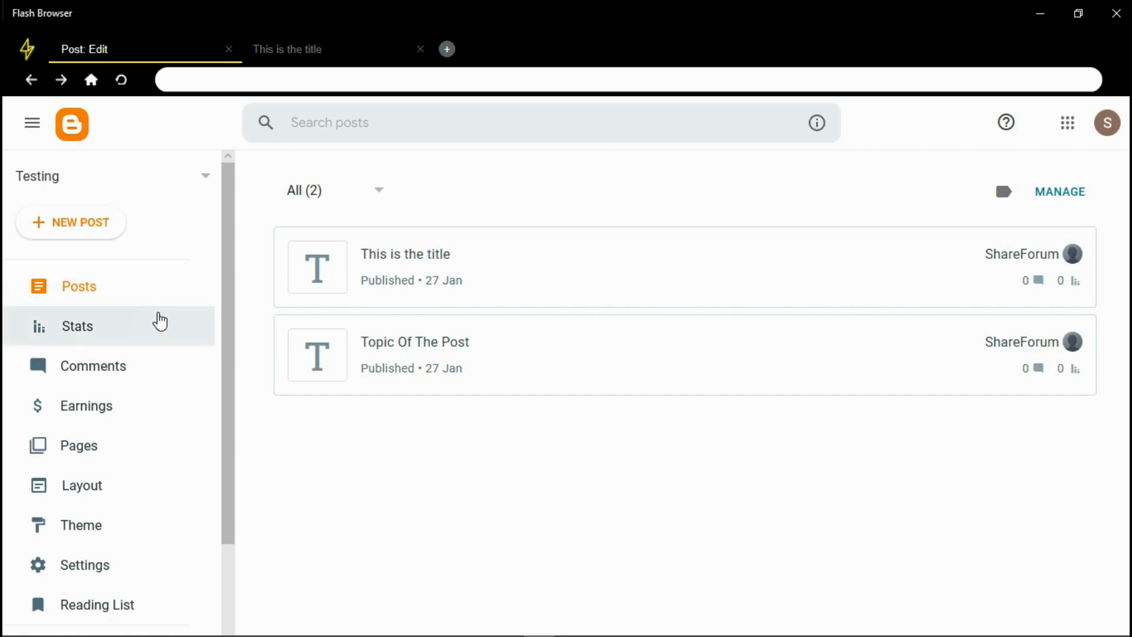
# Open Stats and review the cards: 2 posts, 0 comments, 5 all-time views
pyautogui.click(51, 331)
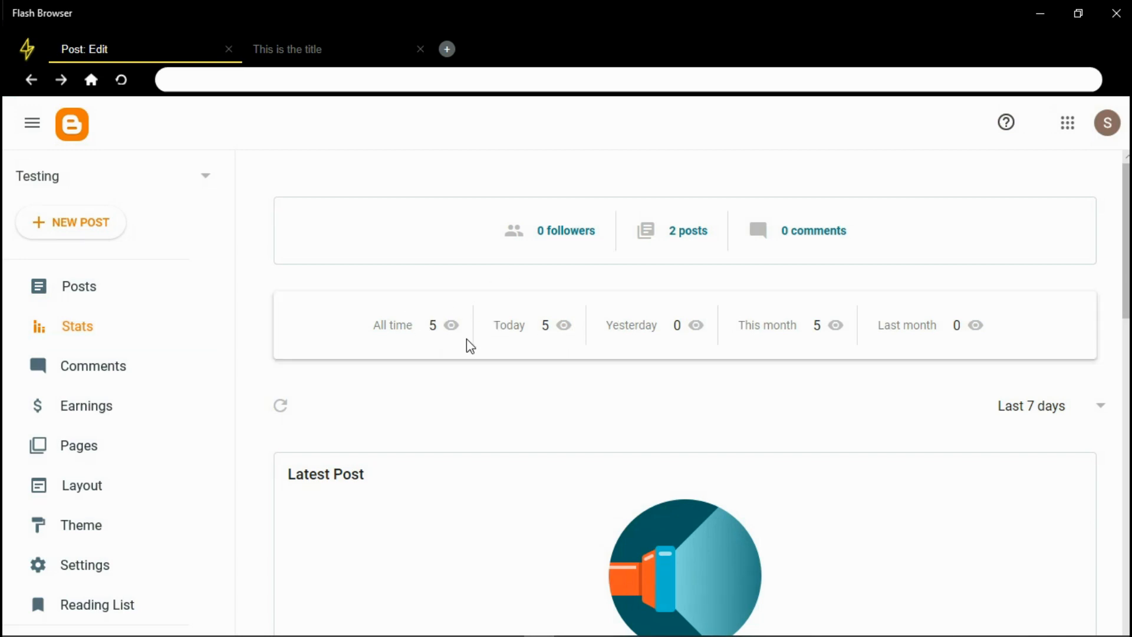
pyautogui.moveTo(372, 326); pyautogui.dragTo(415, 328)
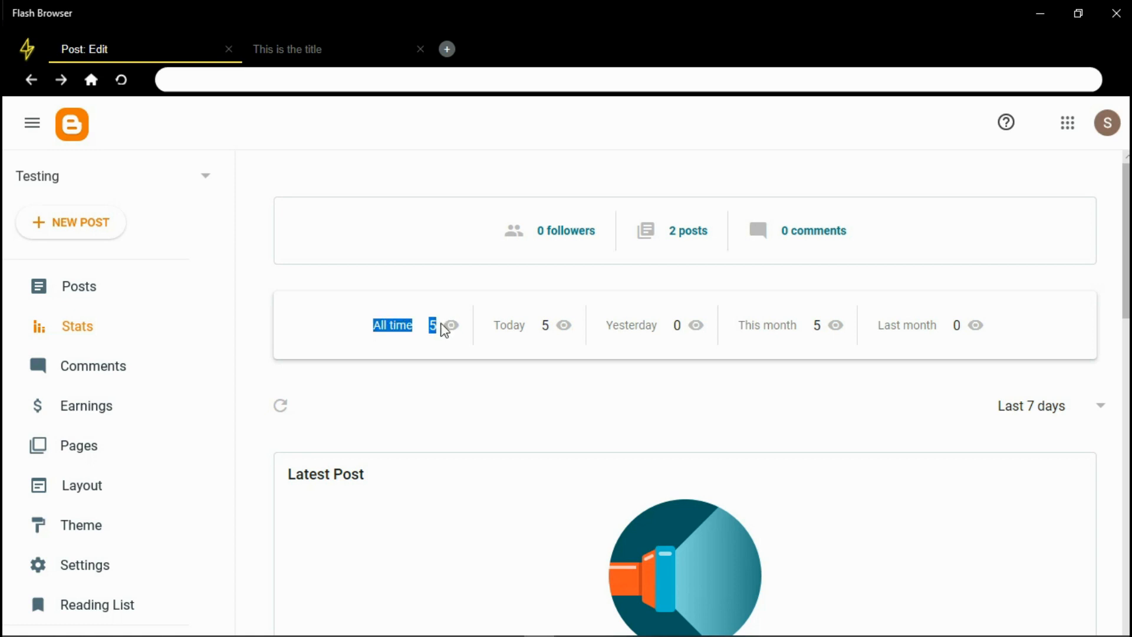
pyautogui.click(383, 326)
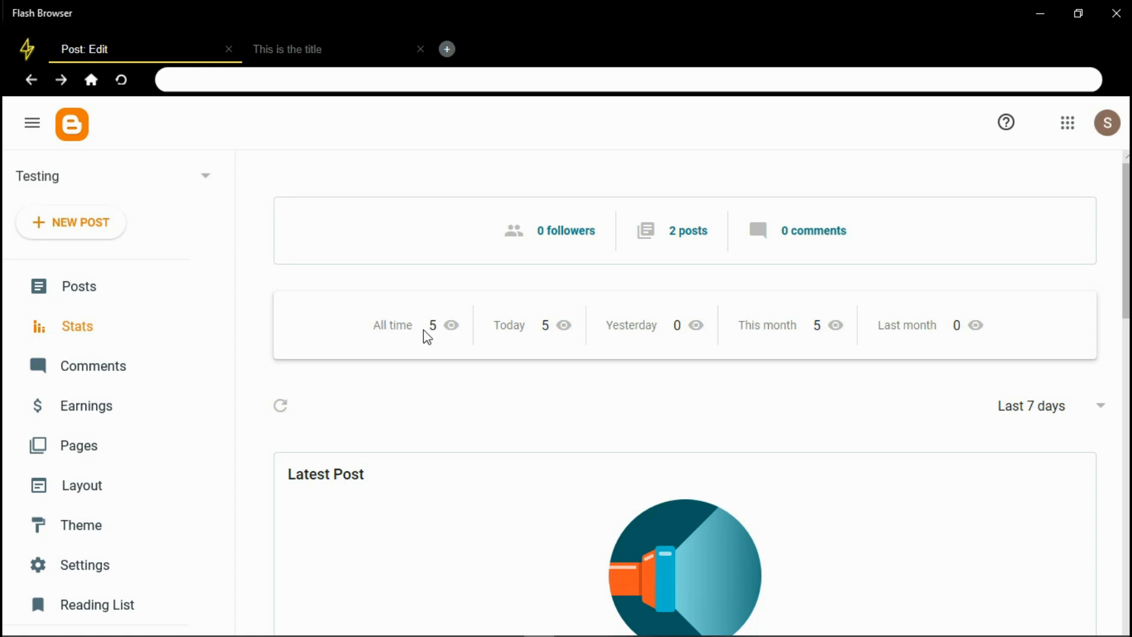
pyautogui.moveTo(505, 331); pyautogui.dragTo(832, 335)
pyautogui.moveTo(914, 328); pyautogui.dragTo(973, 329)
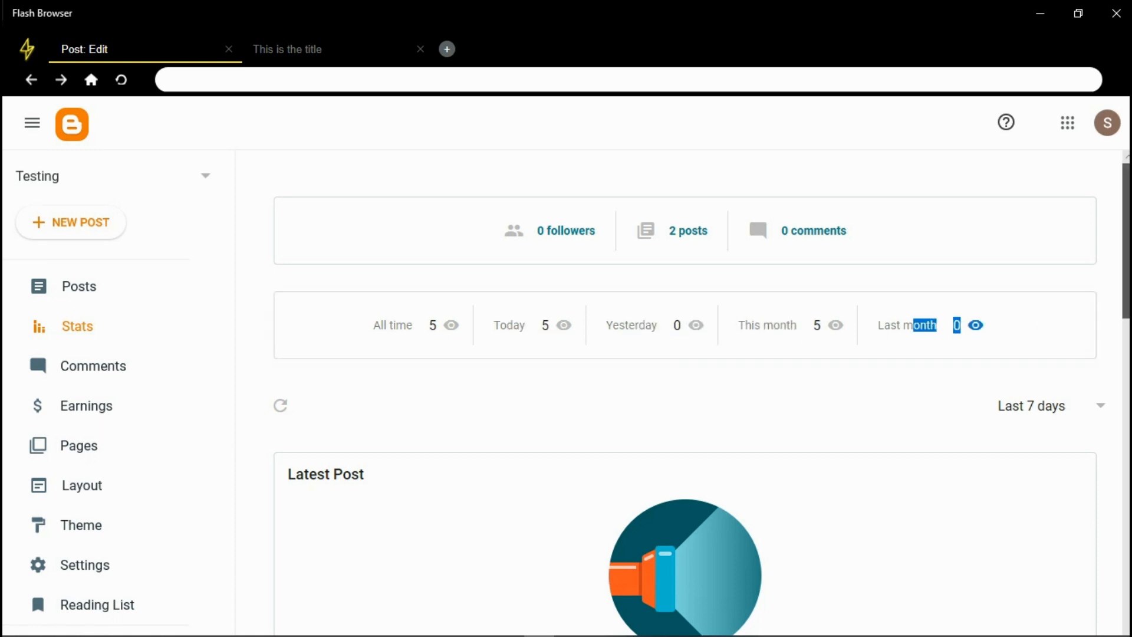
pyautogui.scroll(-3, 973, 329)
pyautogui.scroll(-1, 723, 356)
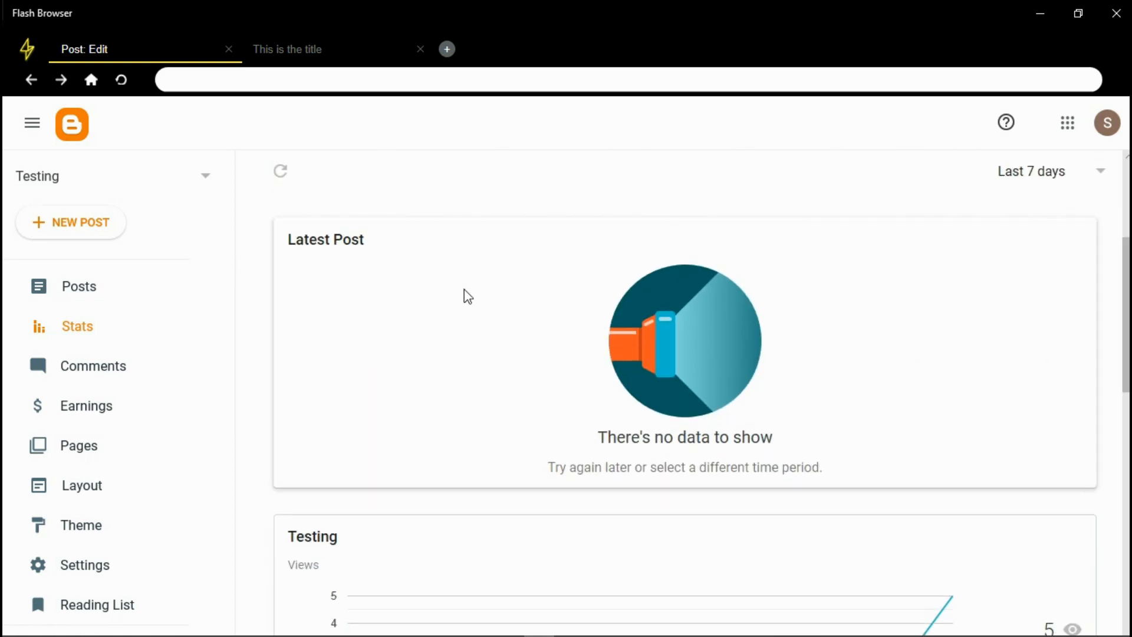
pyautogui.scroll(-4, 550, 405)
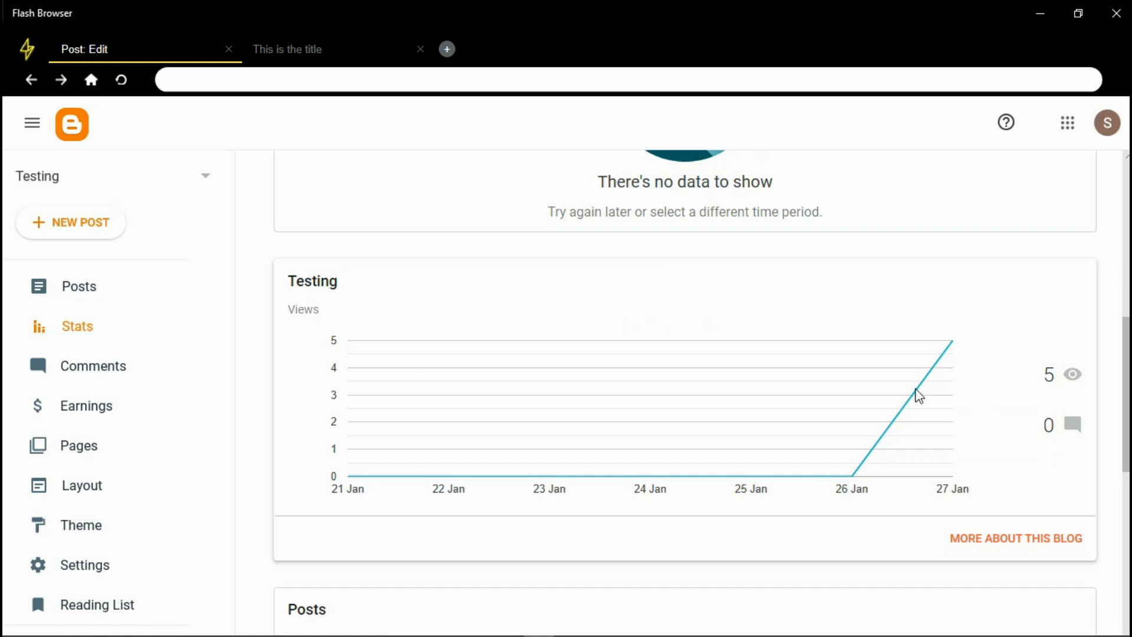
pyautogui.scroll(-7, 1105, 434)
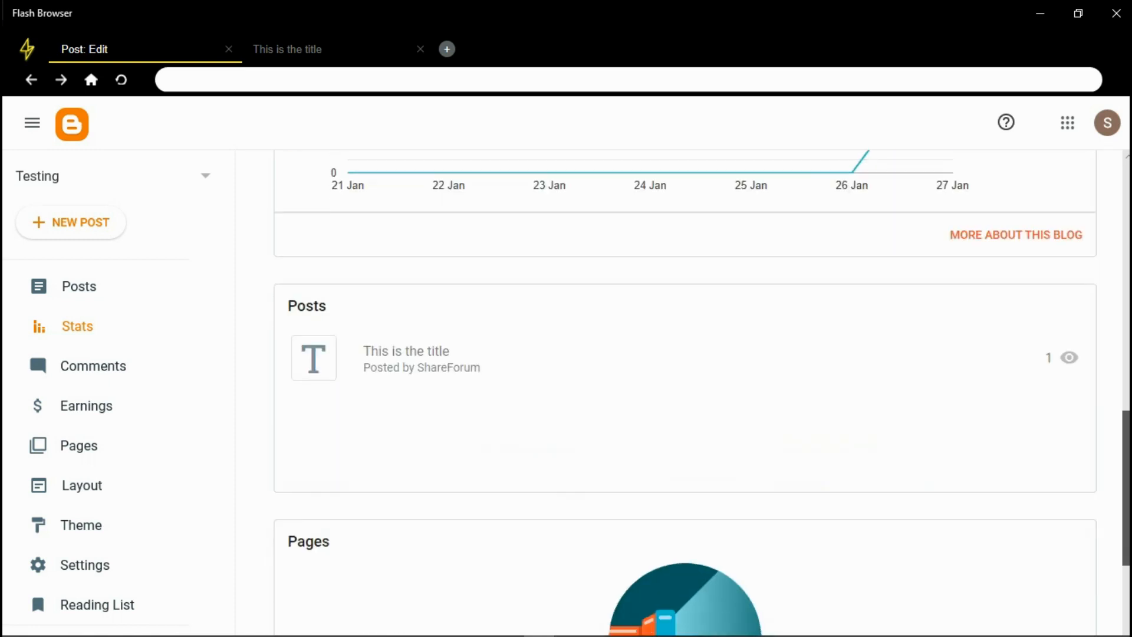
pyautogui.scroll(13, 684, 401)
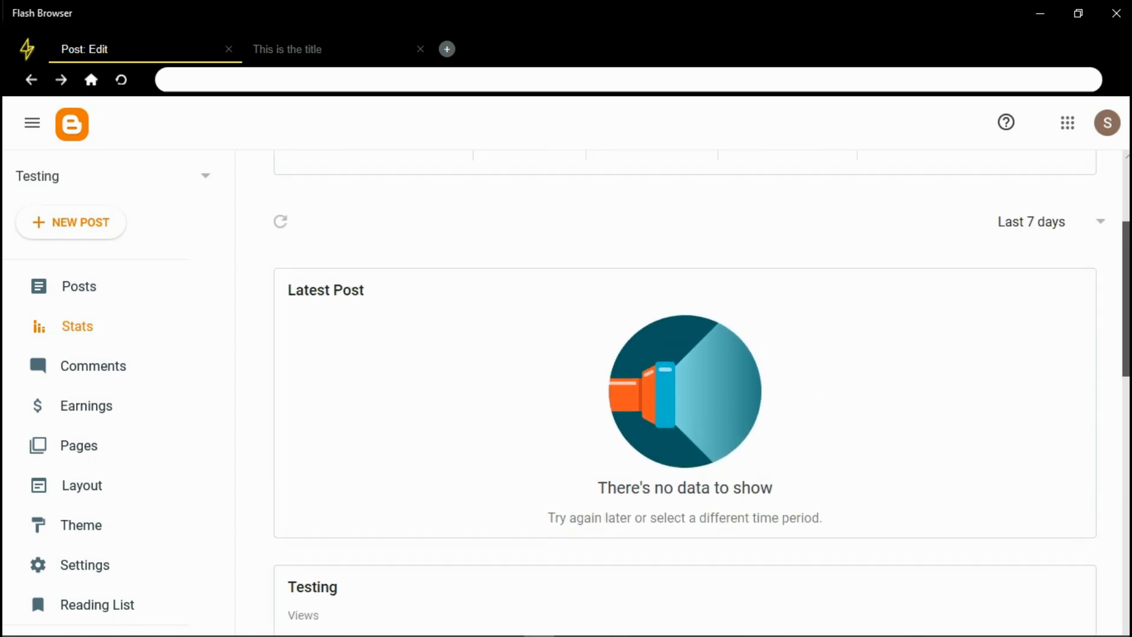
pyautogui.click(1029, 271)
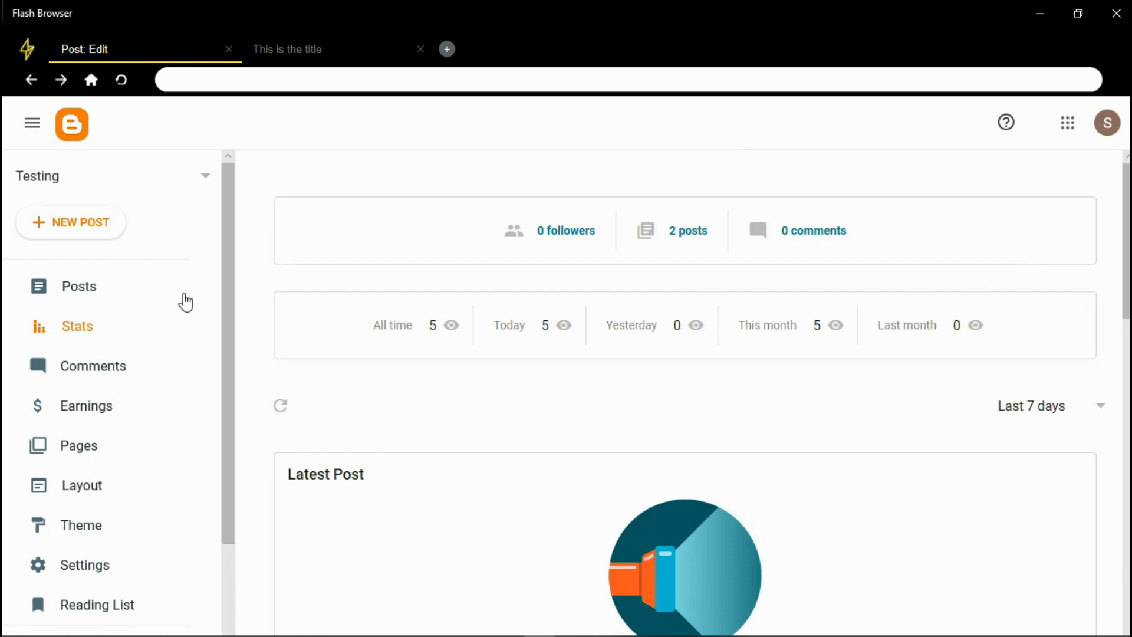
# Check the Comments and Earnings pages, then open Pages showing the published 'About Us' page
pyautogui.click(105, 372)
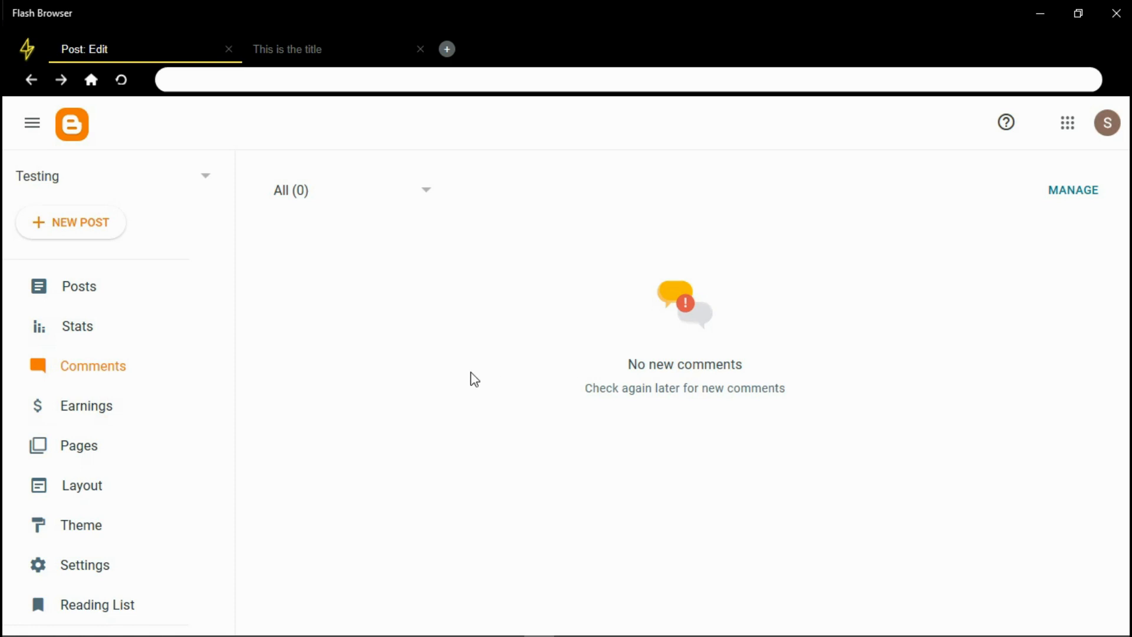
pyautogui.click(104, 409)
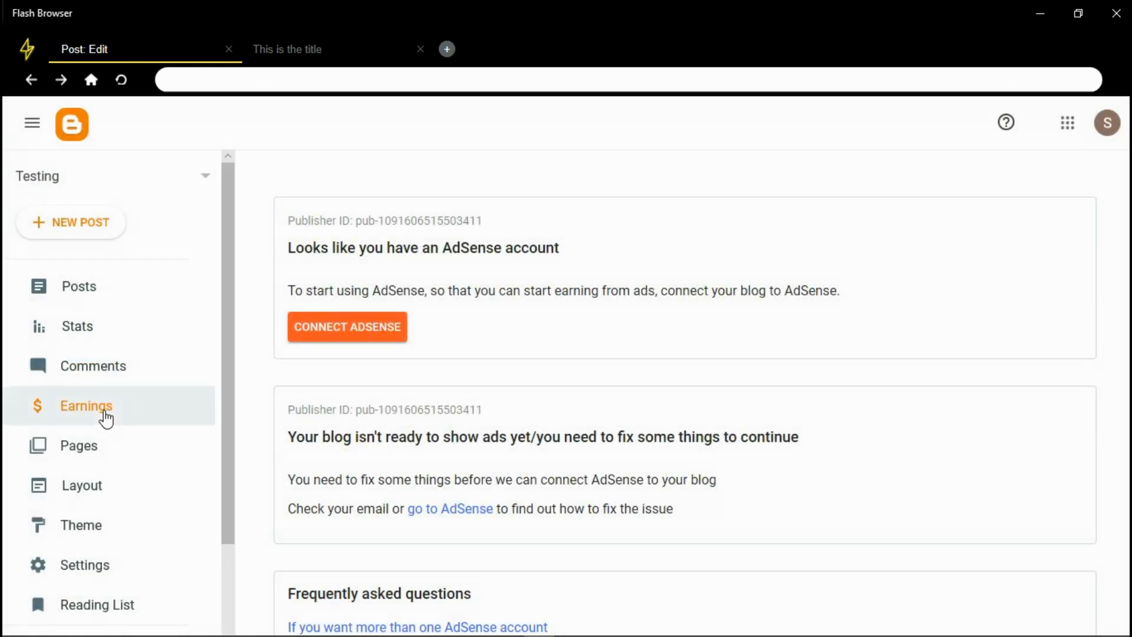
pyautogui.moveTo(226, 359); pyautogui.dragTo(230, 493)
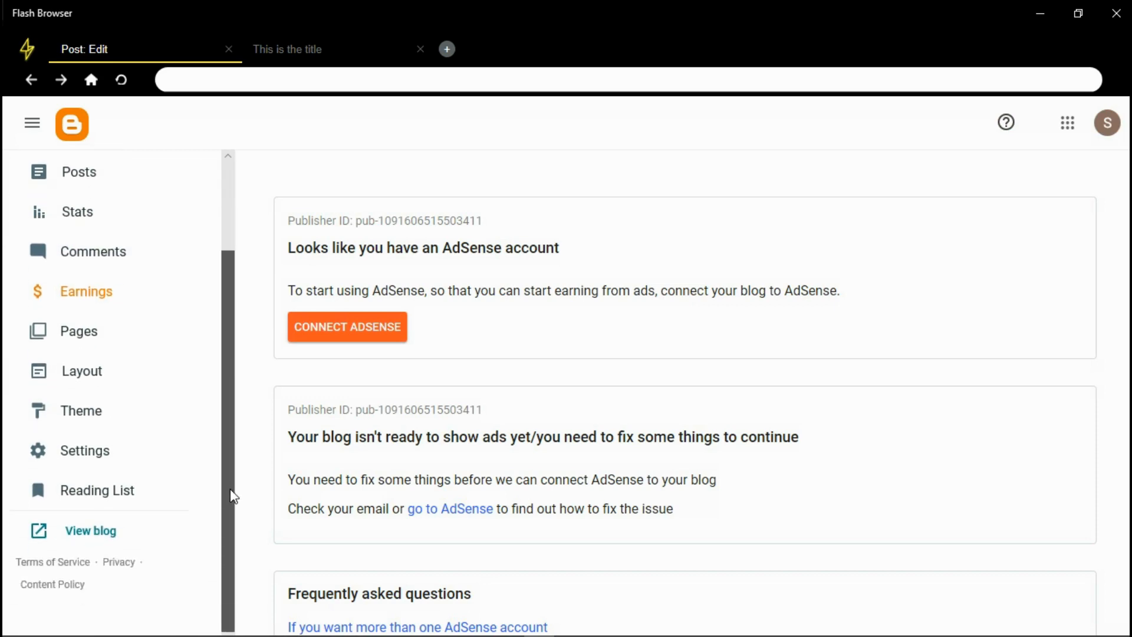
pyautogui.click(80, 330)
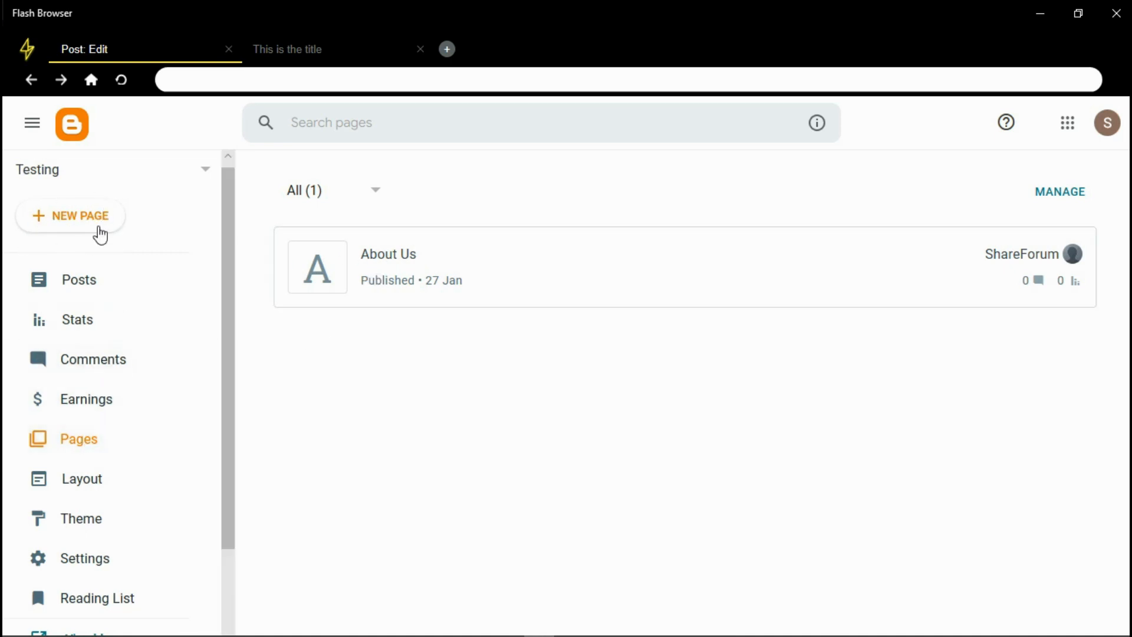
# Flip between the Posts and Pages lists, then between the dashboard and live Testing blog
pyautogui.click(93, 282)
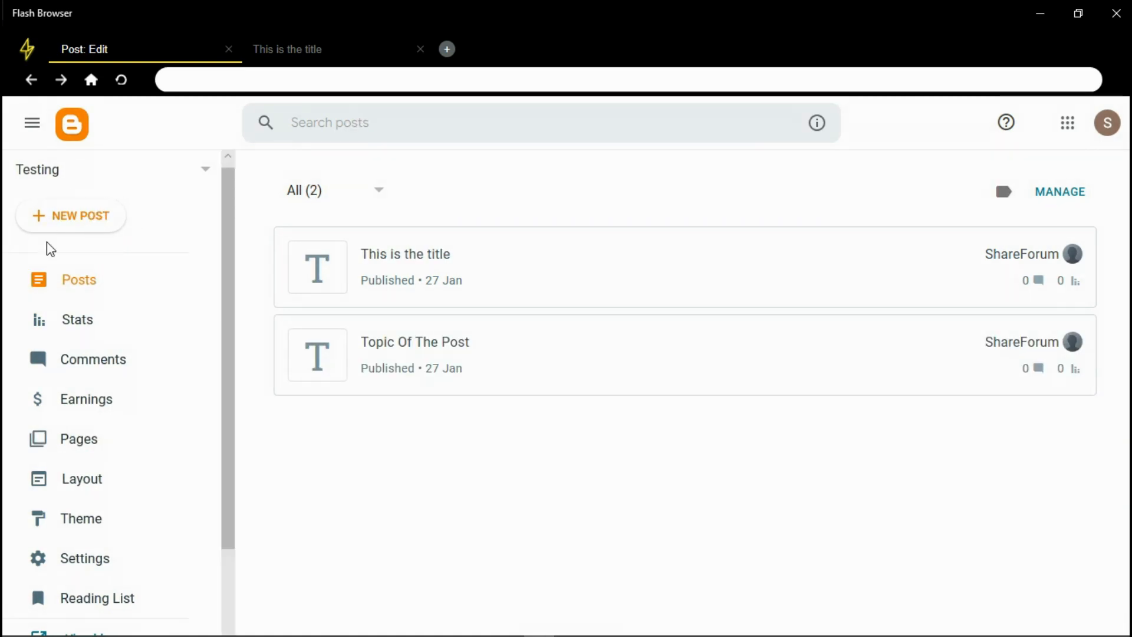
pyautogui.click(78, 453)
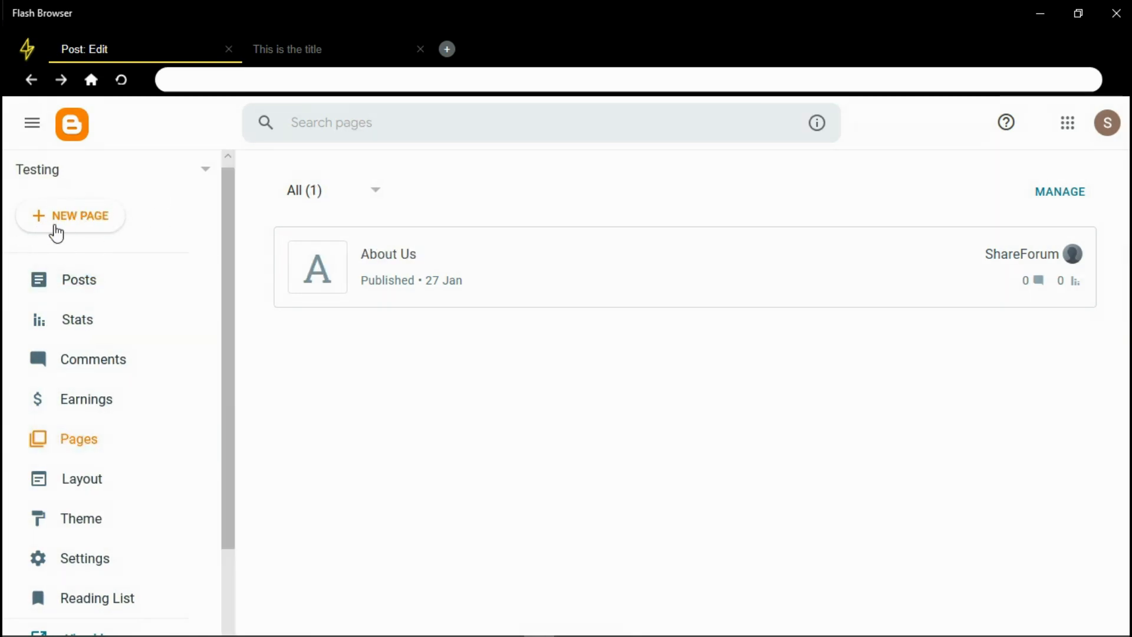
pyautogui.click(295, 54)
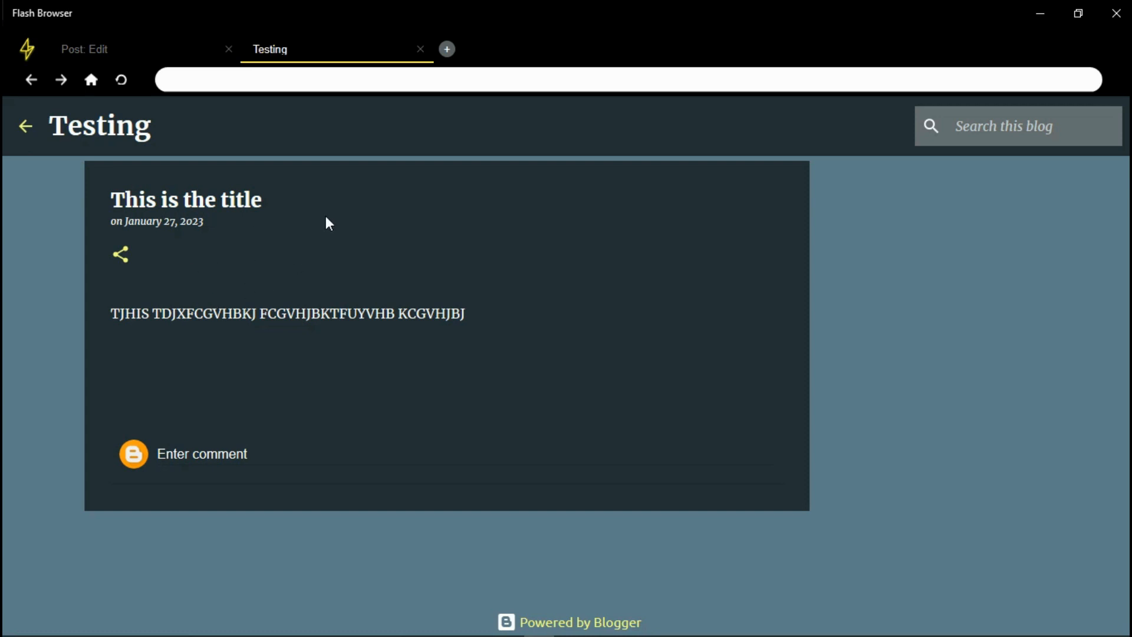
pyautogui.moveTo(1126, 295)
pyautogui.mouseDown()
pyautogui.moveTo(1127, 497)
pyautogui.moveTo(1127, 296)
pyautogui.moveTo(1117, 458)
pyautogui.moveTo(1127, 312)
pyautogui.mouseUp()
pyautogui.click(106, 54)
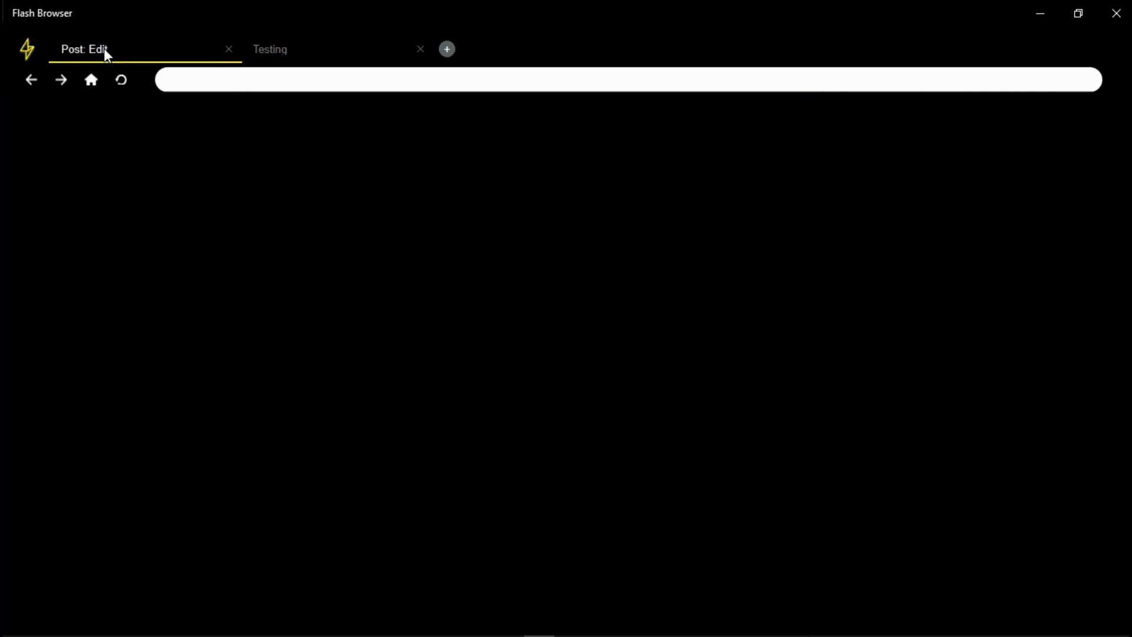
pyautogui.click(323, 49)
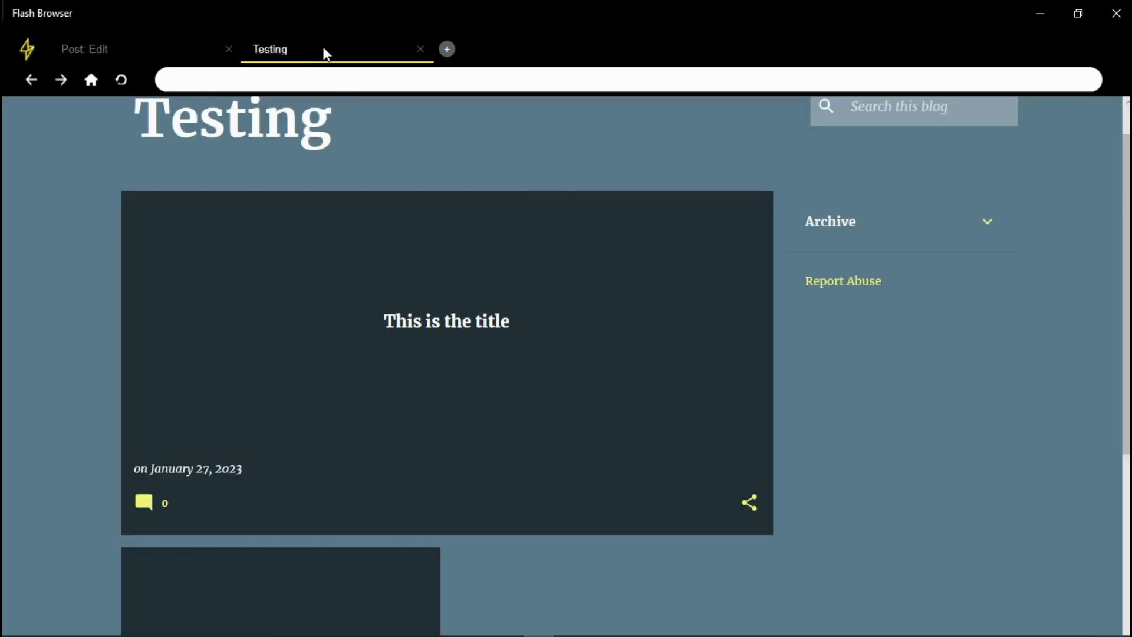
pyautogui.click(171, 53)
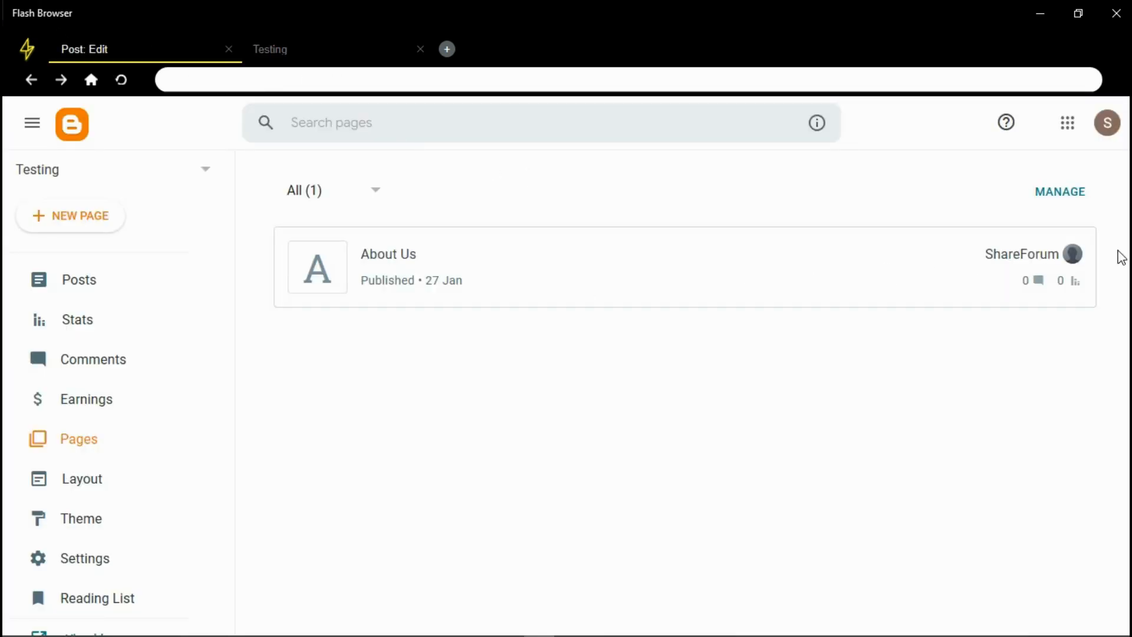
pyautogui.click(289, 49)
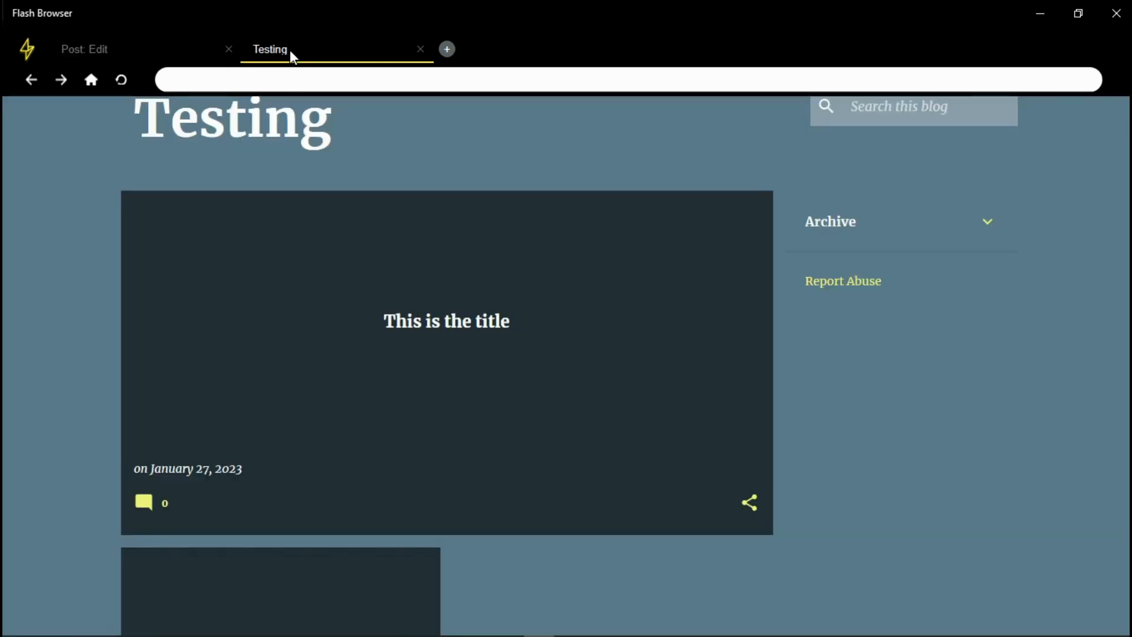
pyautogui.scroll(1, 510, 117)
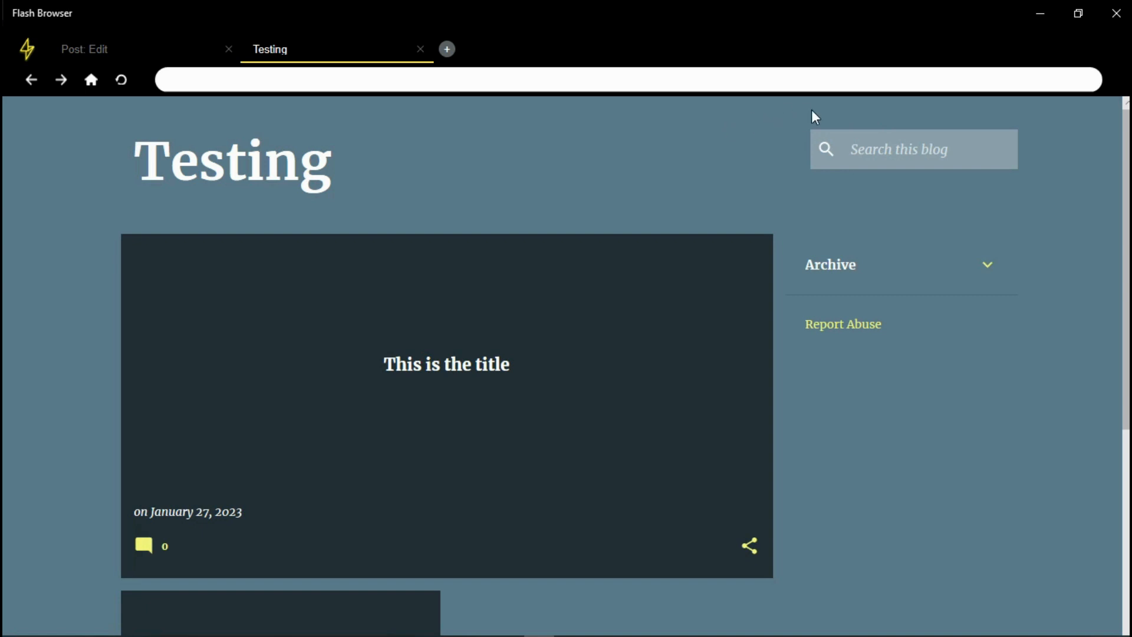
pyautogui.scroll(-5, 812, 590)
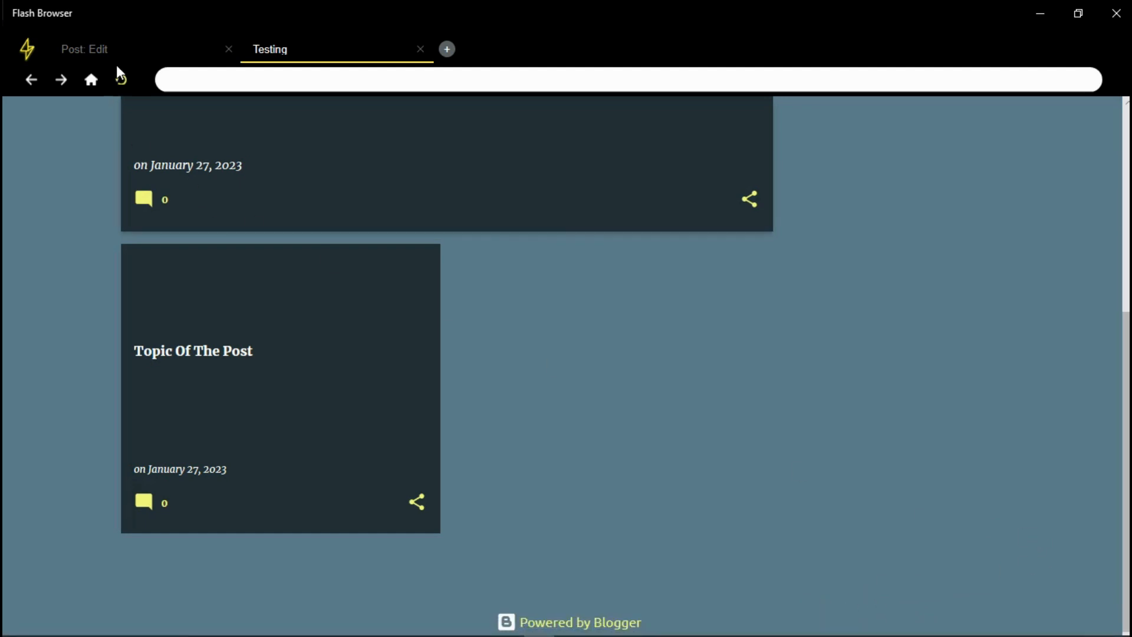
# Compare the live Testing blog with the Pages list, ending on the Pages list
pyautogui.click(120, 47)
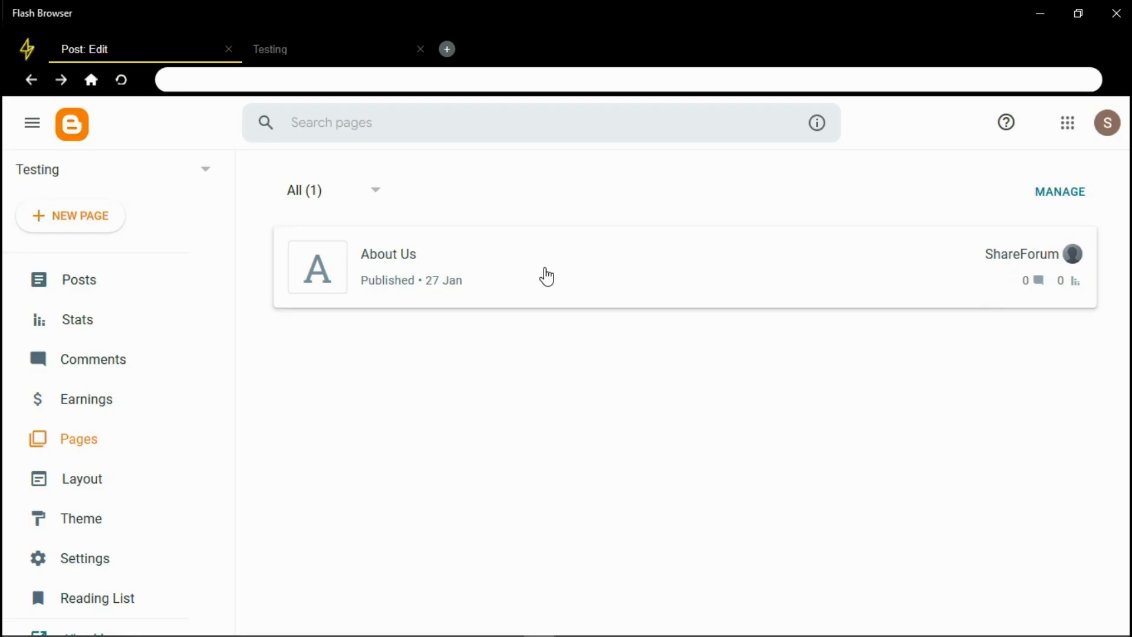
pyautogui.click(336, 52)
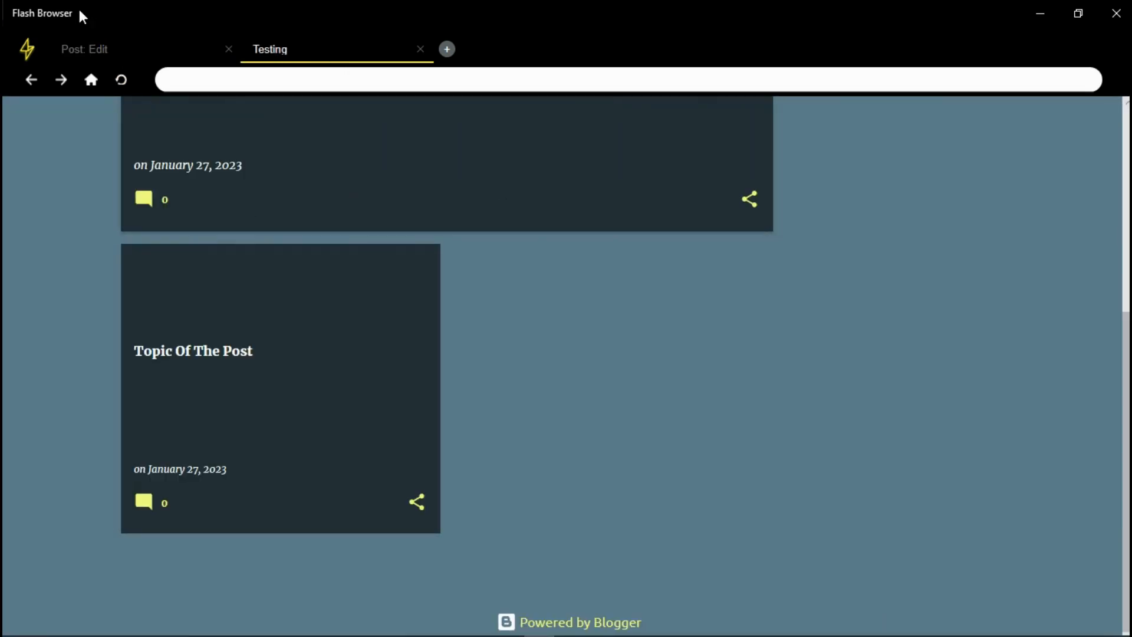
pyautogui.click(90, 43)
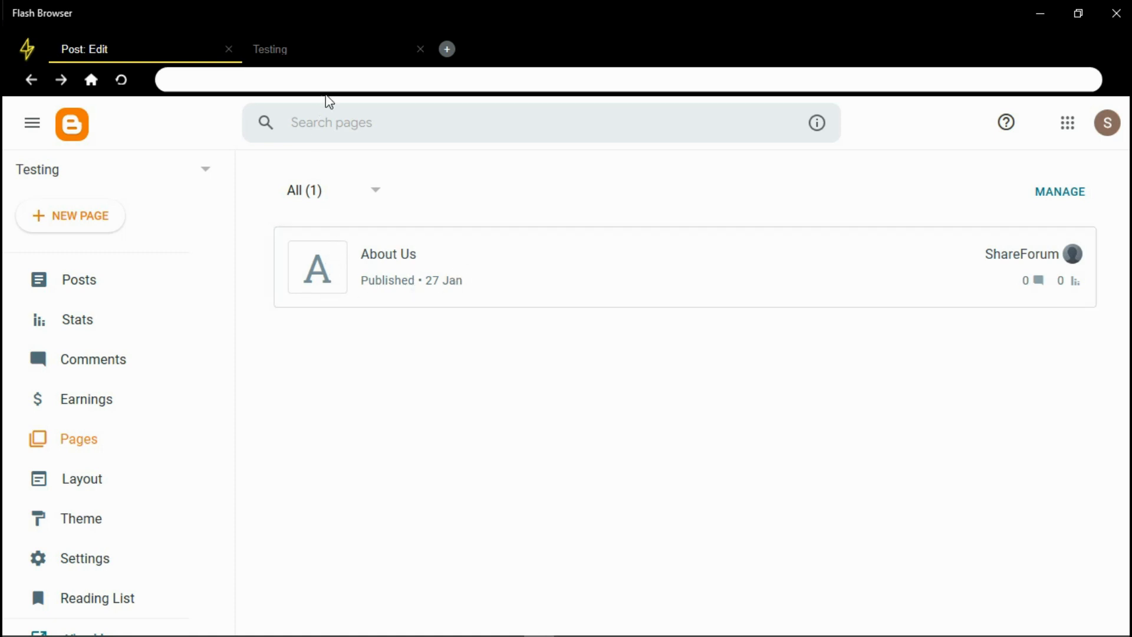
pyautogui.click(325, 62)
pyautogui.click(147, 48)
pyautogui.click(309, 62)
pyautogui.click(147, 55)
pyautogui.scroll(-2, 225, 437)
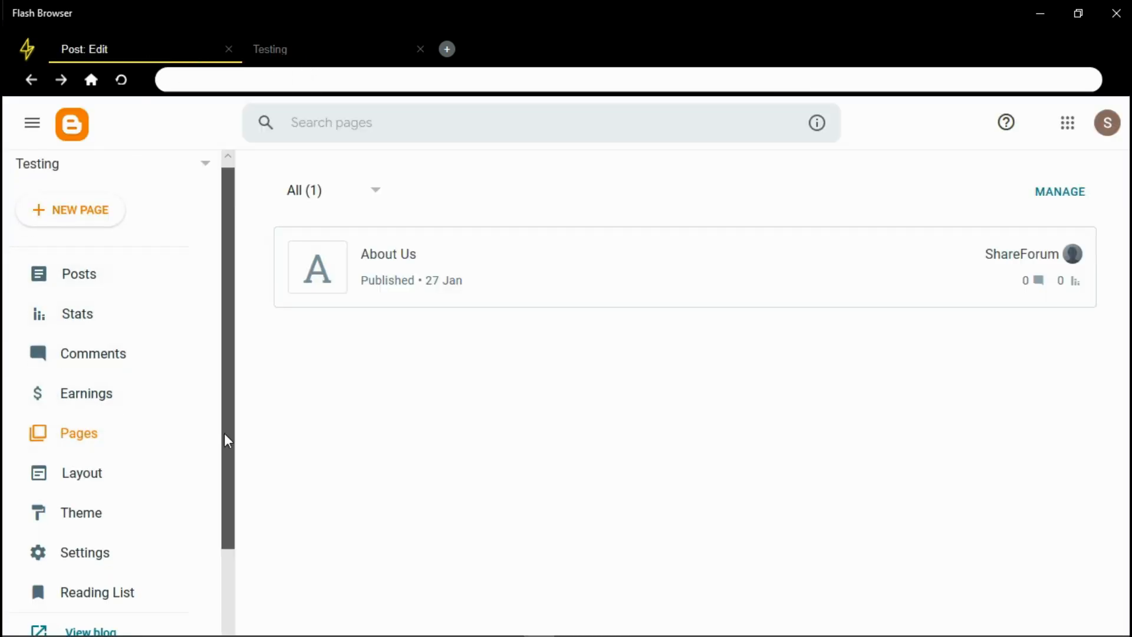
# Open Layout and inspect the footer Attribution gadget settings without saving
pyautogui.click(85, 376)
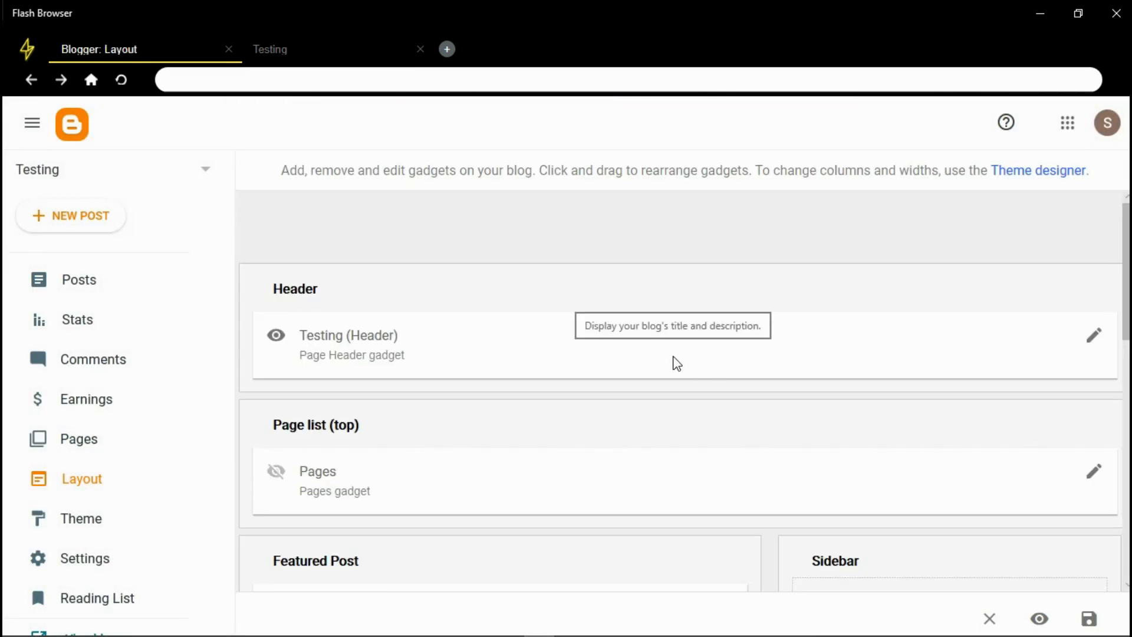
pyautogui.moveTo(1126, 272); pyautogui.dragTo(1127, 511)
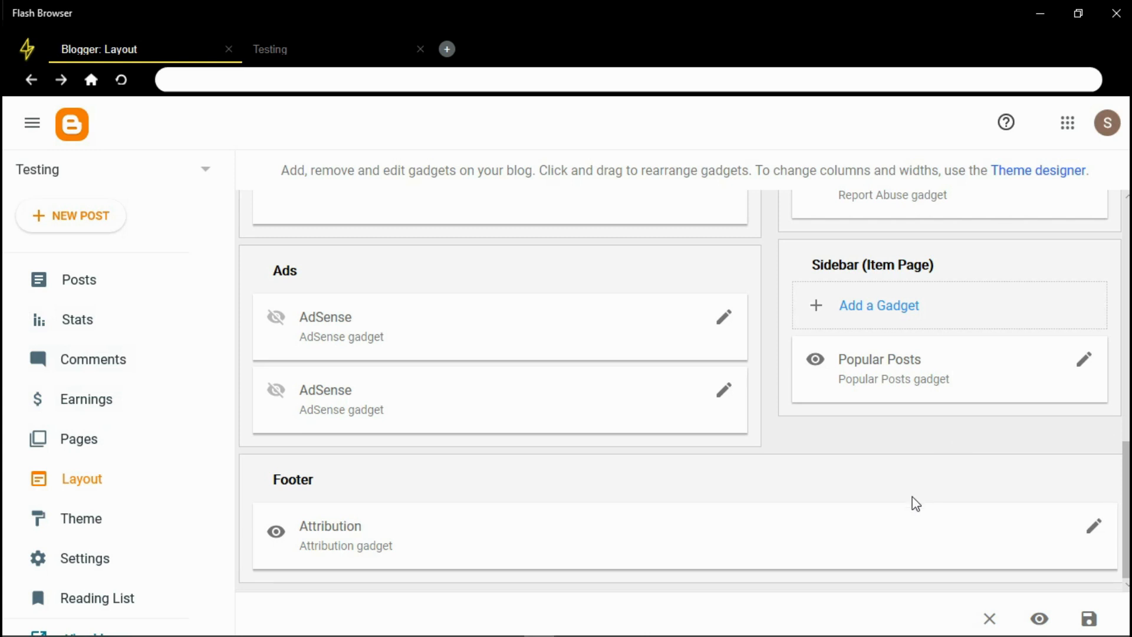
pyautogui.click(1094, 526)
pyautogui.click(497, 366)
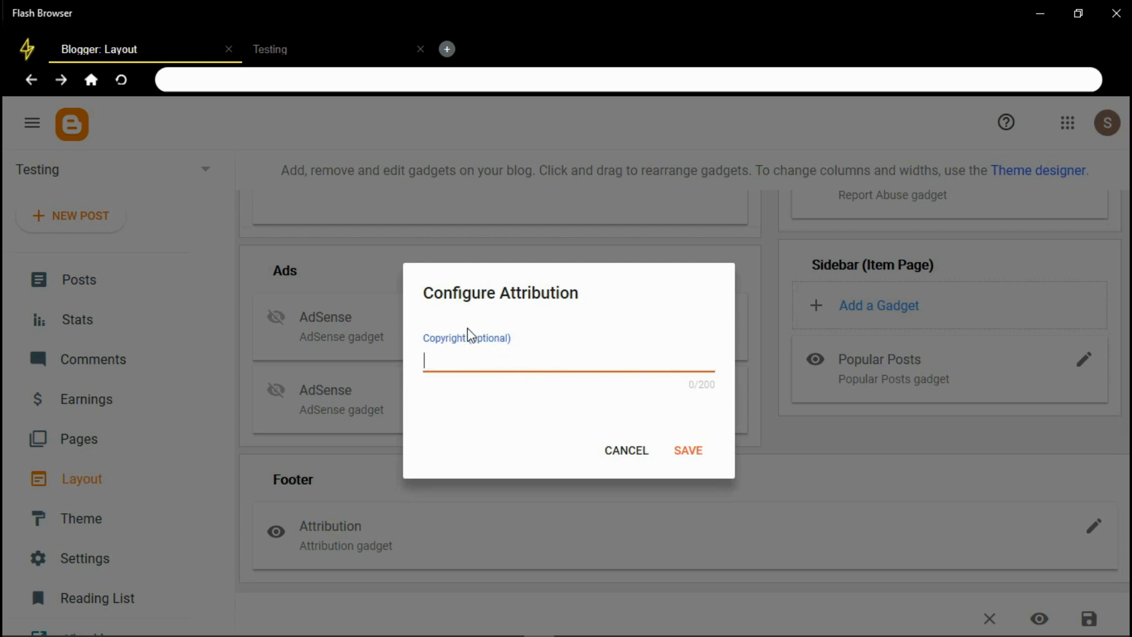
pyautogui.click(626, 458)
# In the Blog Posts gadget, toggle Show comment count and Show labels off and back on
pyautogui.scroll(2, 1085, 472)
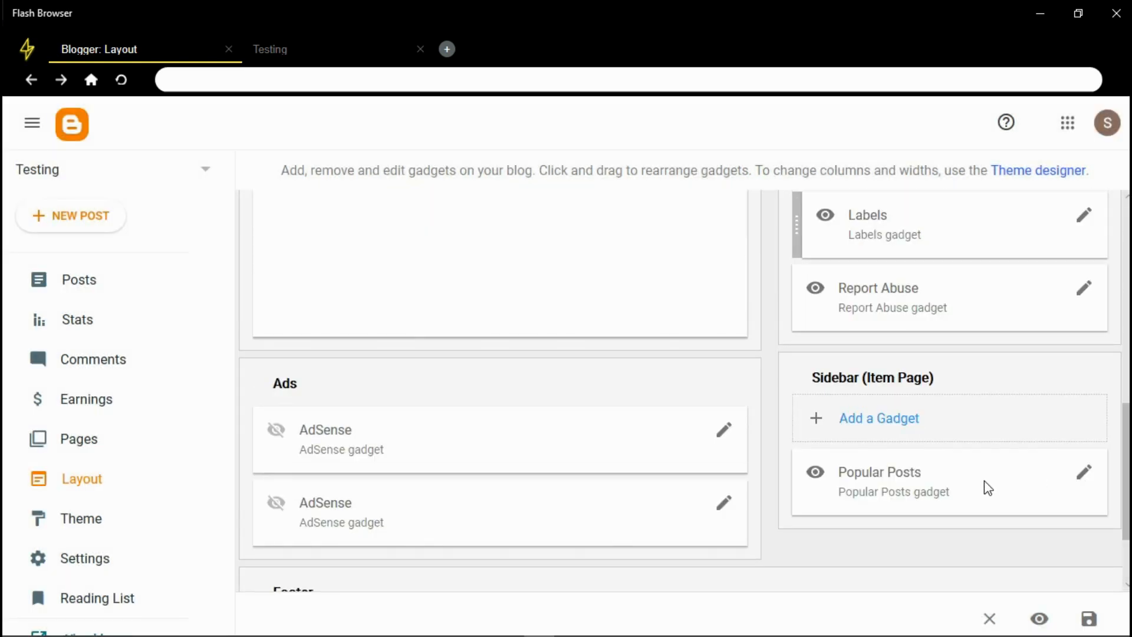
pyautogui.moveTo(1126, 482); pyautogui.dragTo(1127, 362)
pyautogui.scroll(4, 425, 422)
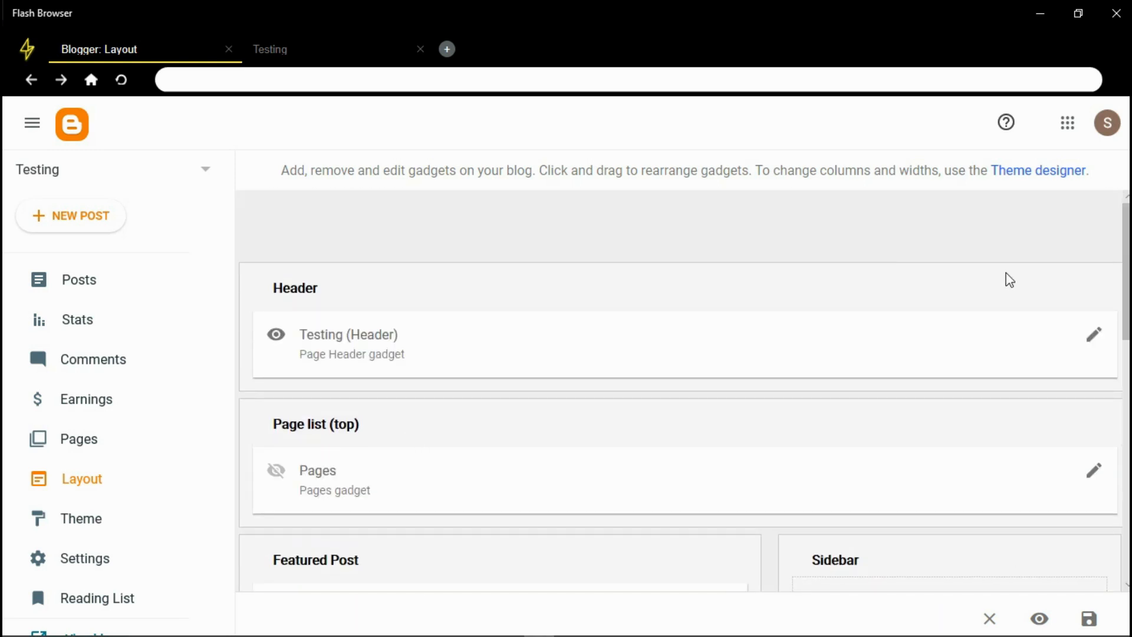
pyautogui.moveTo(1127, 272); pyautogui.dragTo(1126, 397)
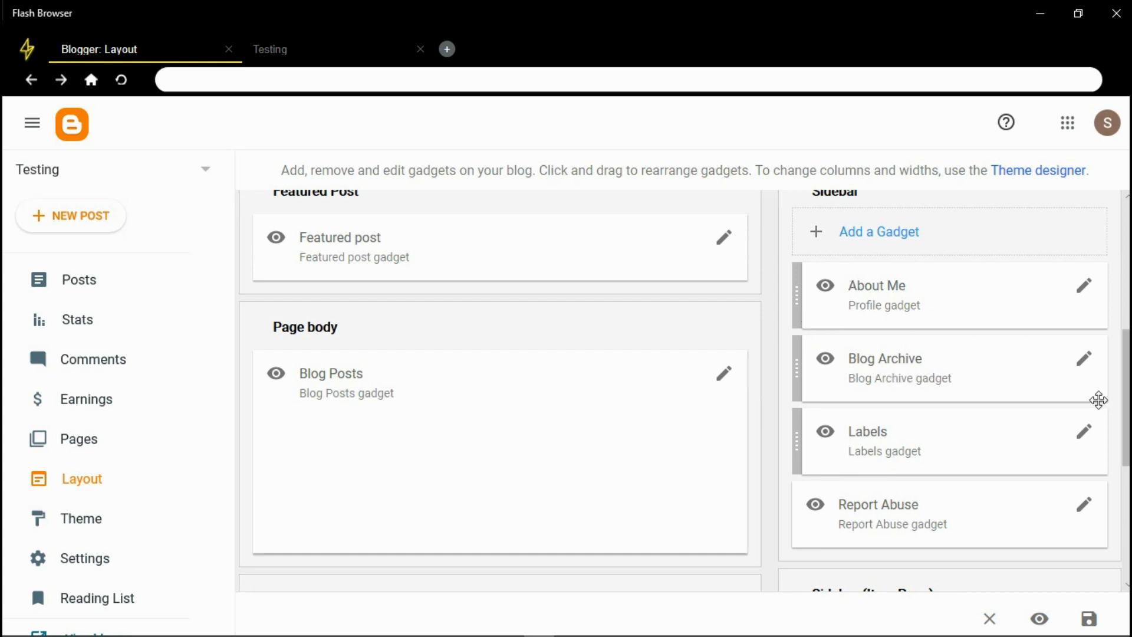
pyautogui.scroll(6, 1091, 354)
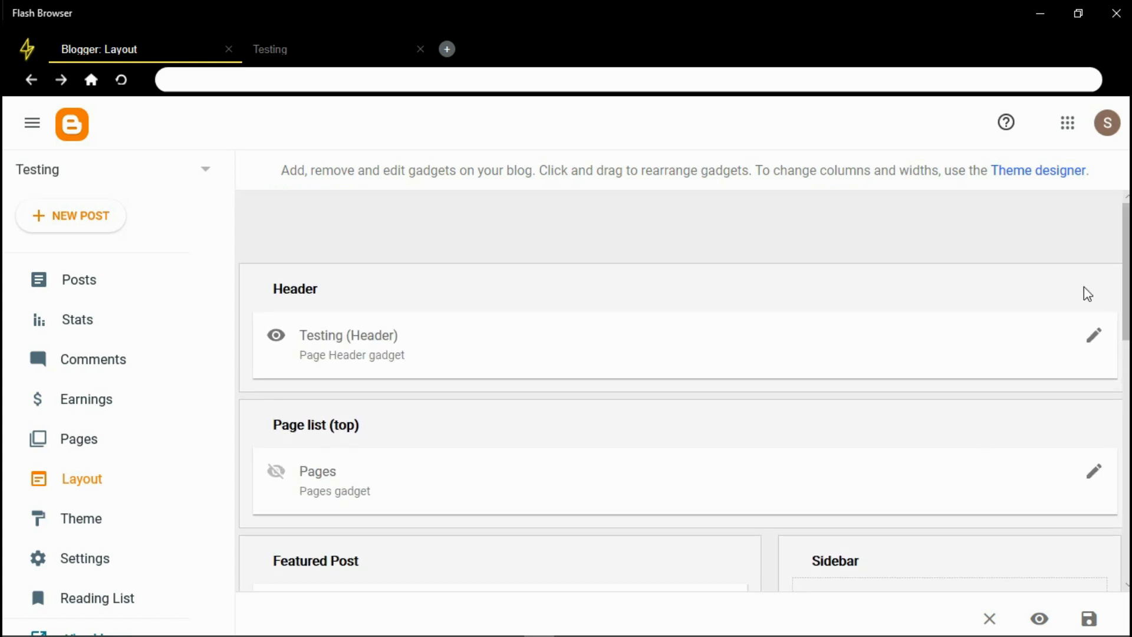
pyautogui.moveTo(1127, 295); pyautogui.dragTo(1126, 451)
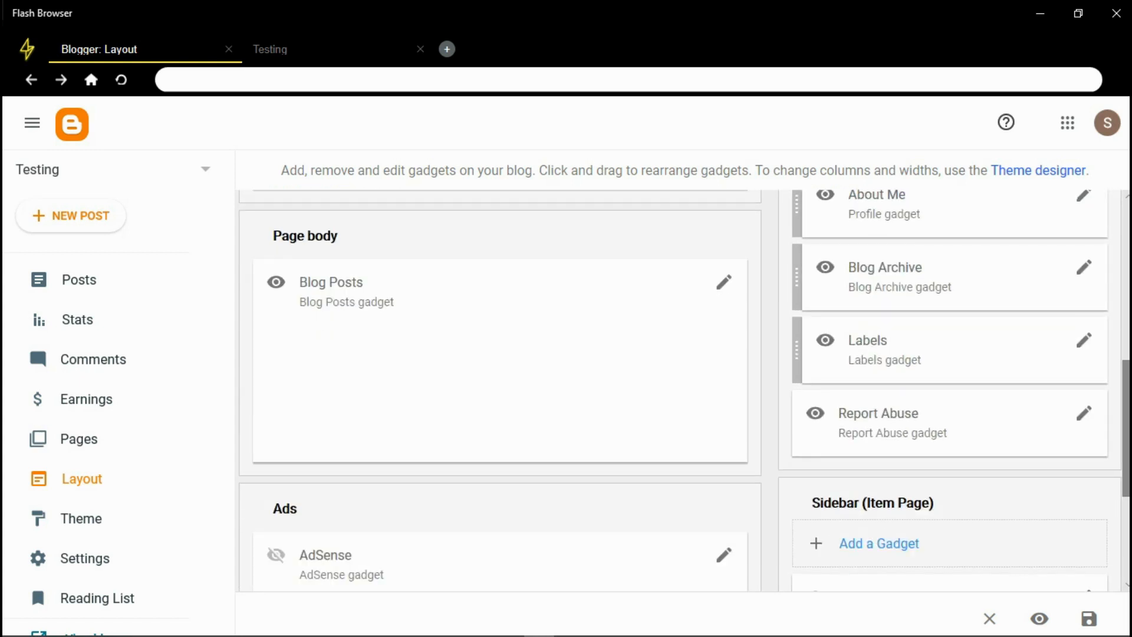
pyautogui.scroll(6, 767, 424)
pyautogui.scroll(-5, 767, 424)
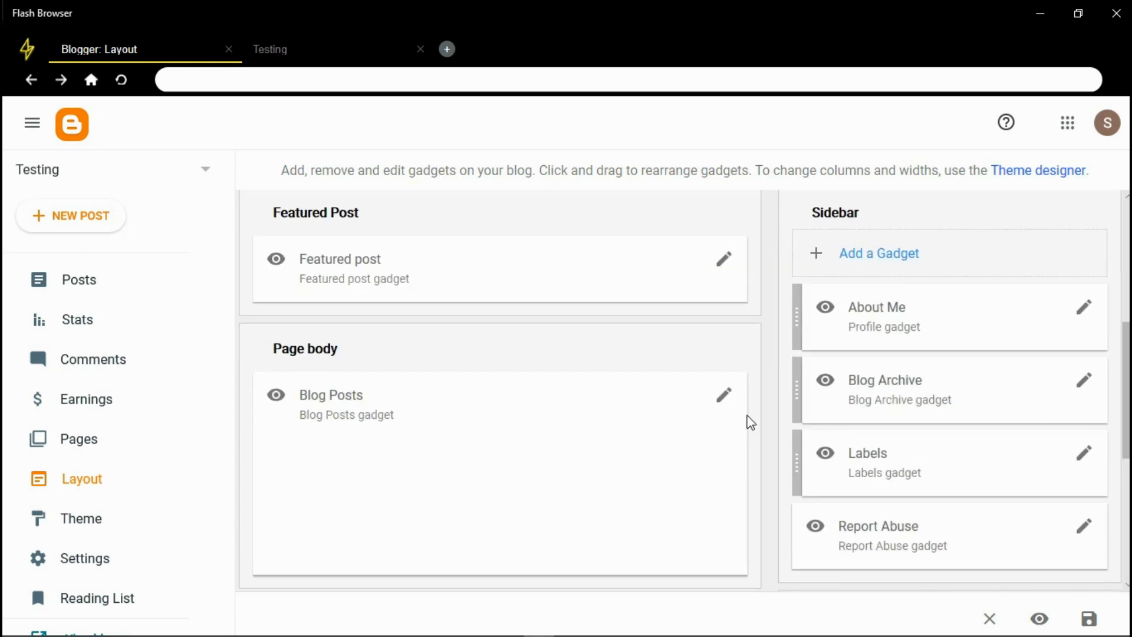
pyautogui.click(725, 404)
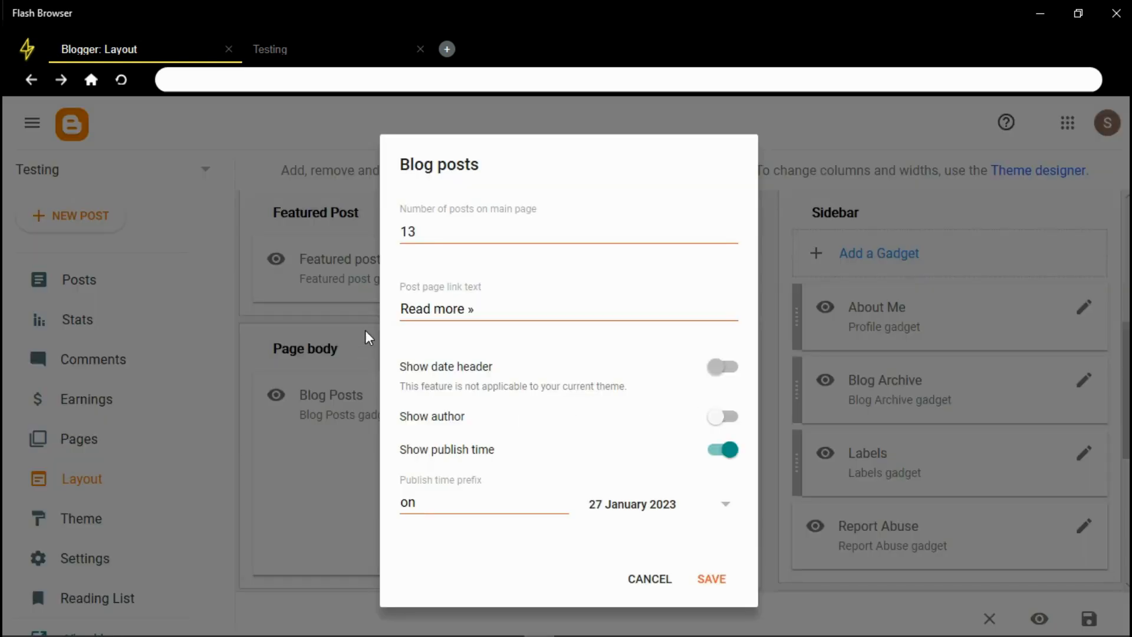
pyautogui.scroll(-5, 614, 404)
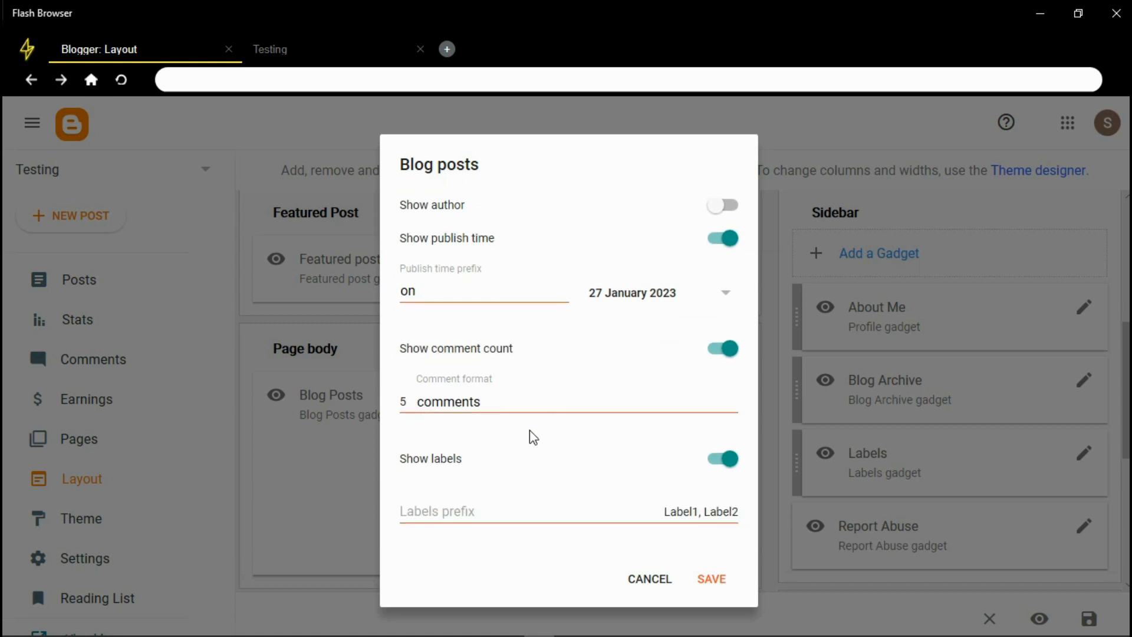
pyautogui.scroll(-3, 556, 340)
pyautogui.scroll(4, 500, 336)
pyautogui.scroll(-2, 501, 336)
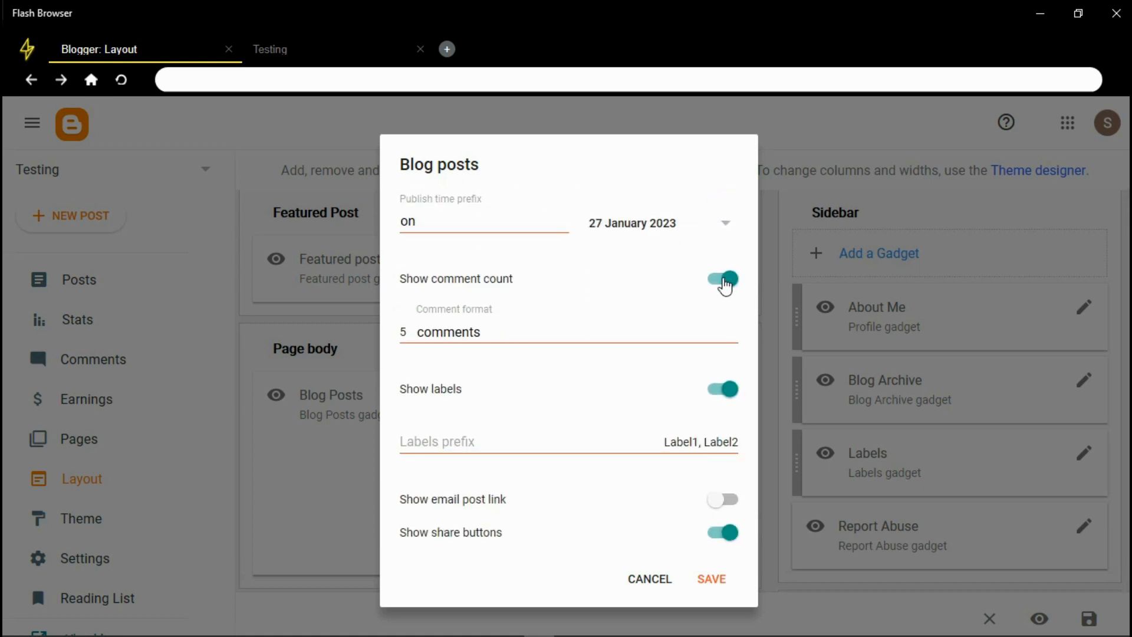
pyautogui.click(724, 280)
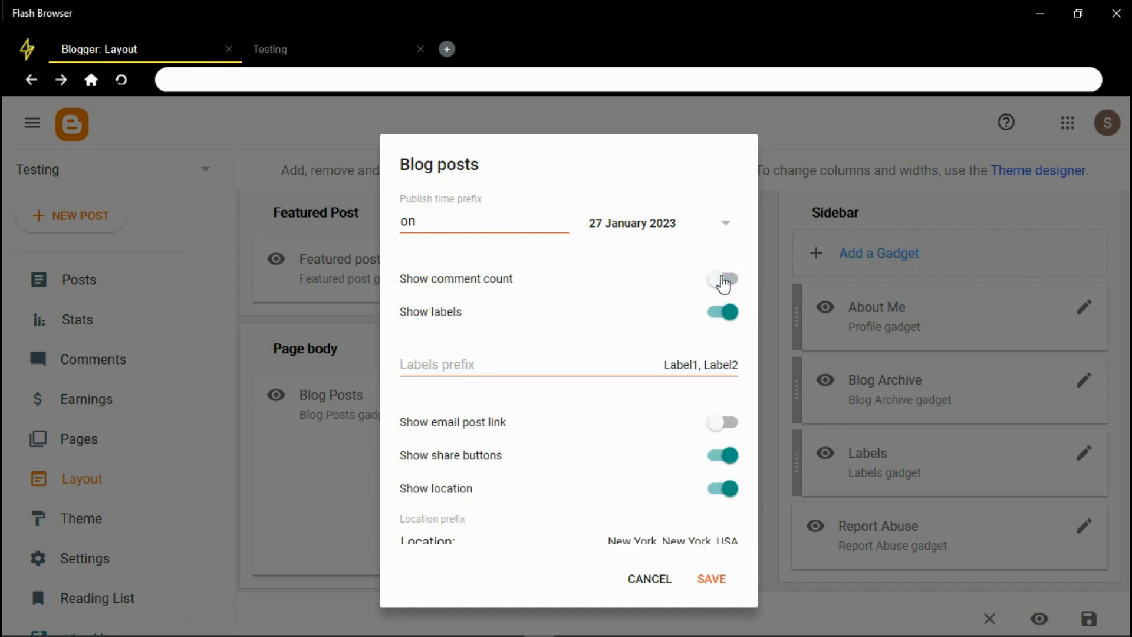
pyautogui.click(724, 281)
pyautogui.click(724, 390)
pyautogui.click(724, 390)
pyautogui.scroll(-5, 672, 466)
pyautogui.scroll(6, 648, 454)
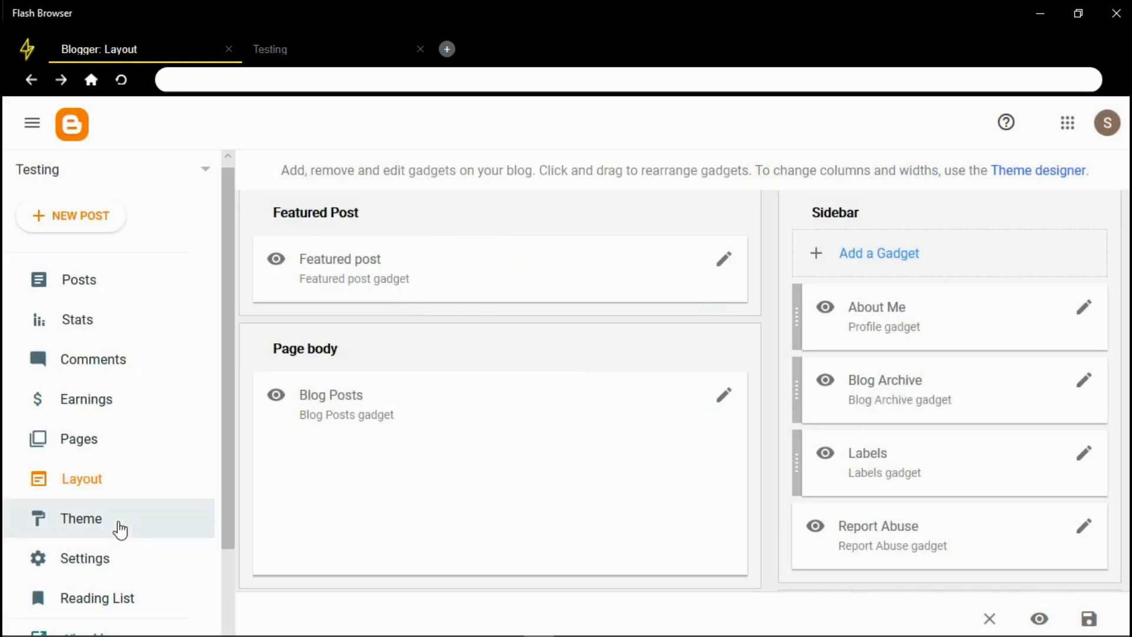
# Review the current Emporio Toolbox theme and browse the gallery, then open a new blank tab
pyautogui.click(119, 529)
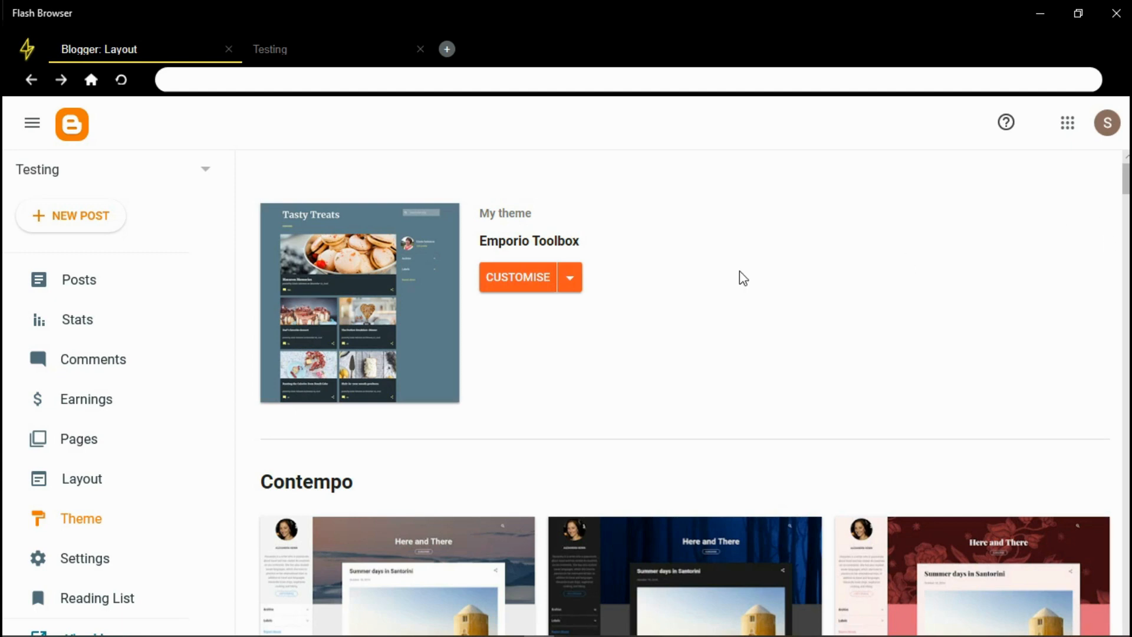
pyautogui.doubleClick(351, 3)
pyautogui.click(622, 12)
pyautogui.click(285, 48)
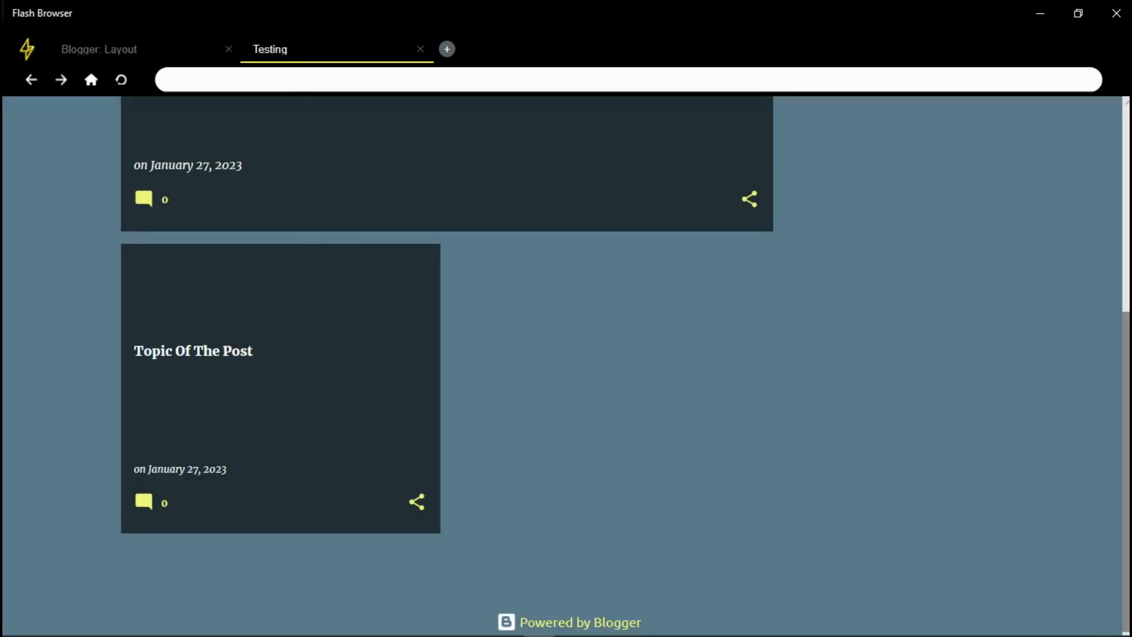
pyautogui.scroll(6, 1027, 211)
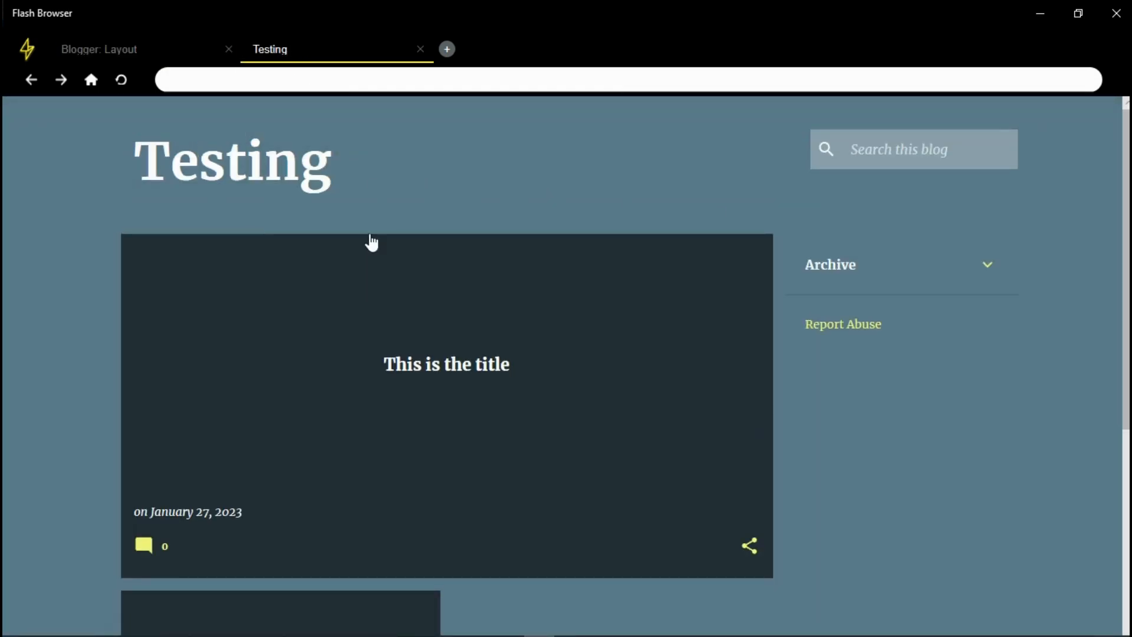
pyautogui.click(145, 56)
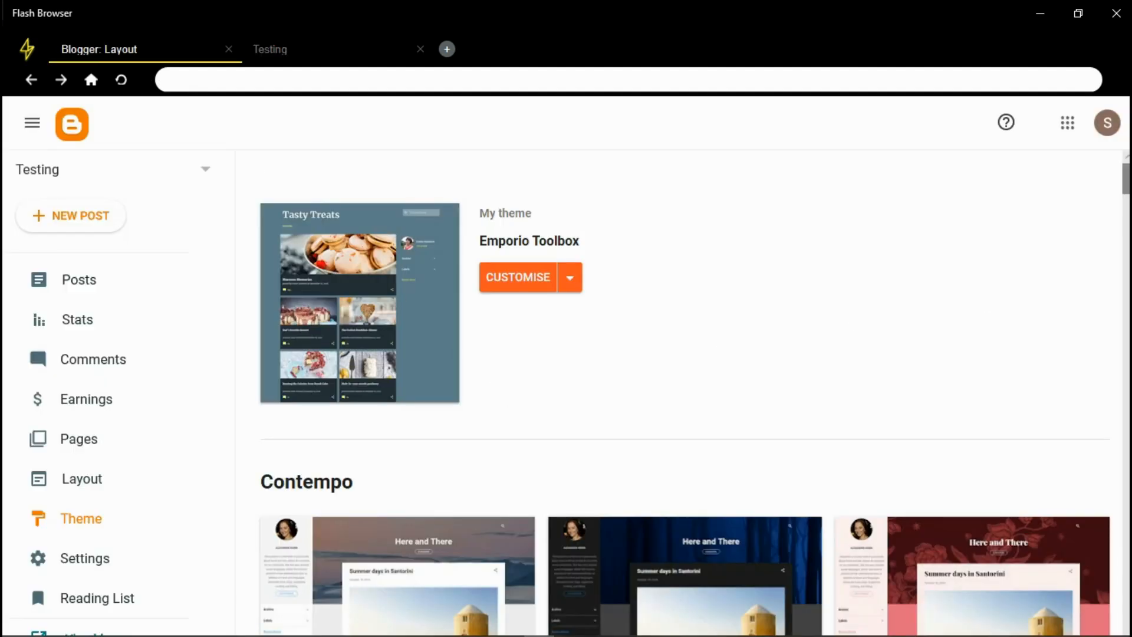
pyautogui.scroll(-20, 684, 392)
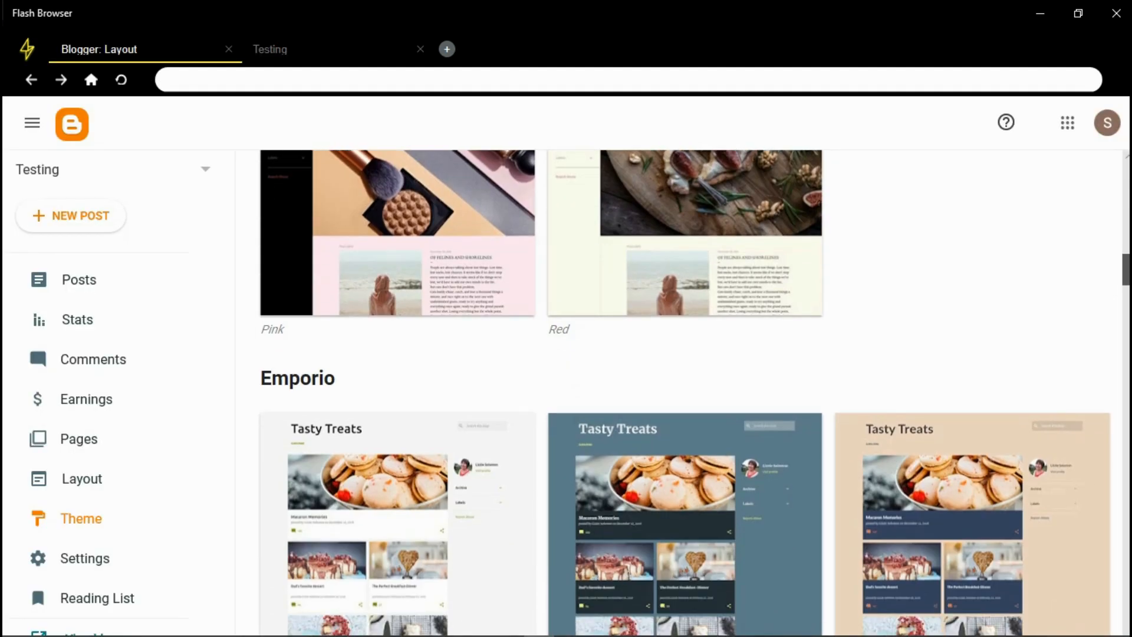
pyautogui.scroll(-13, 684, 392)
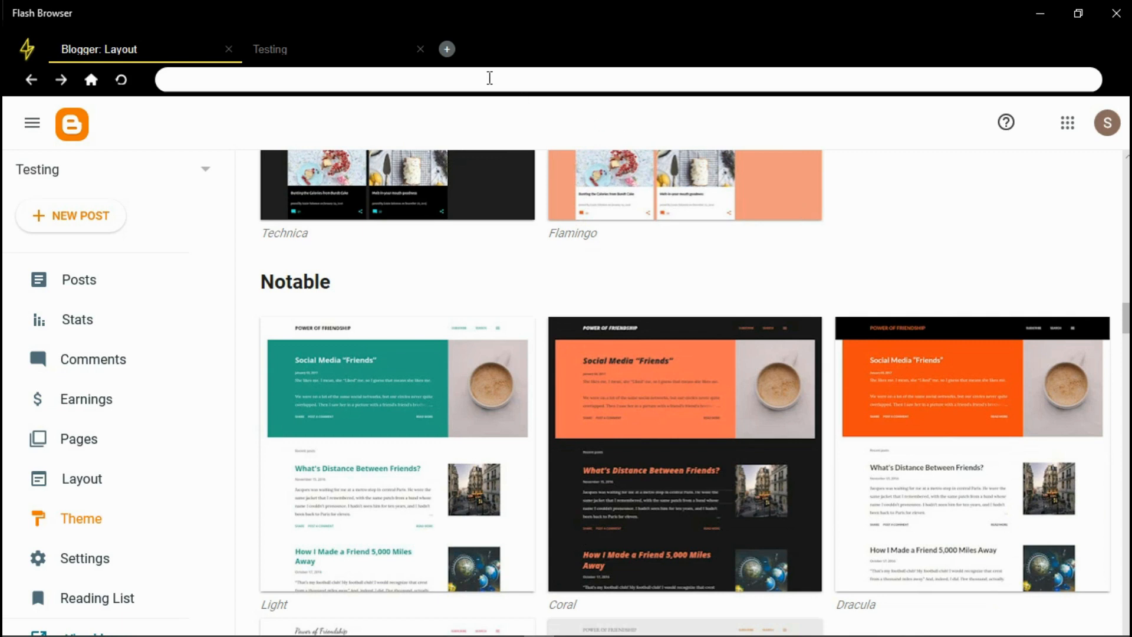
pyautogui.click(446, 50)
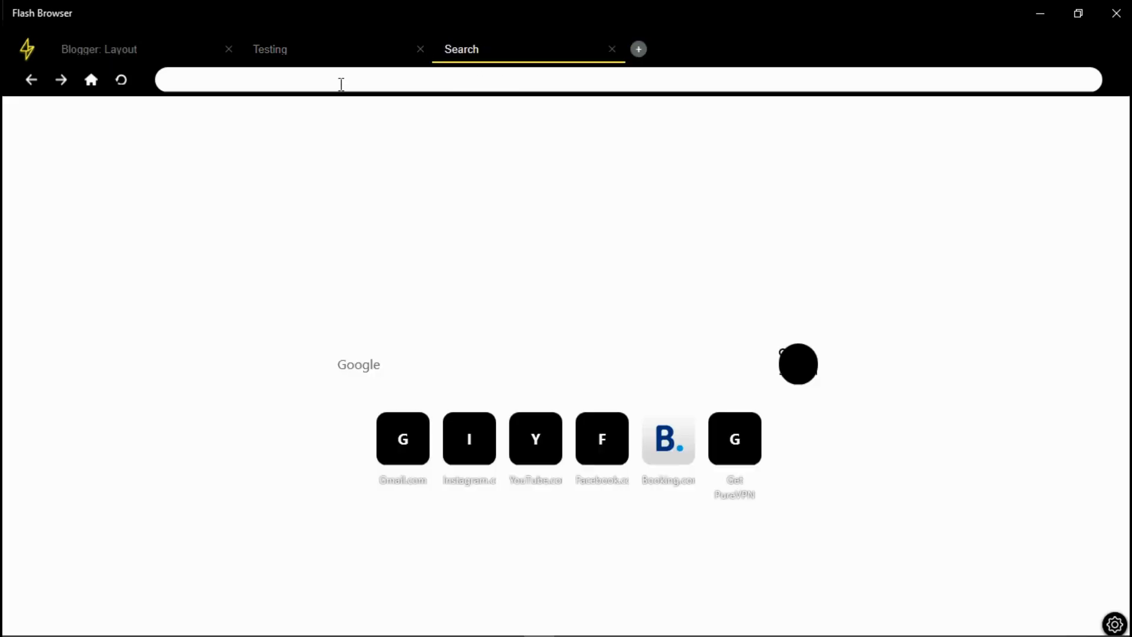
# Search for Sora Templates, browse its free Blogger templates, then return to Blogger's theme gallery
pyautogui.click(341, 83)
pyautogui.write("SORATHEMES'")
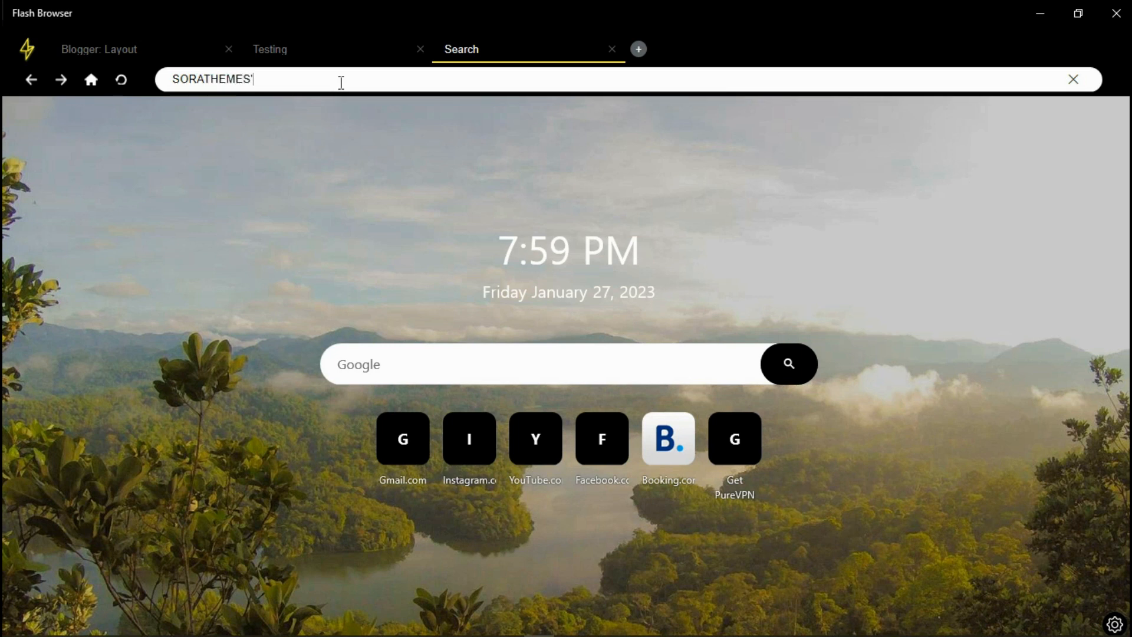
pyautogui.press('Return')
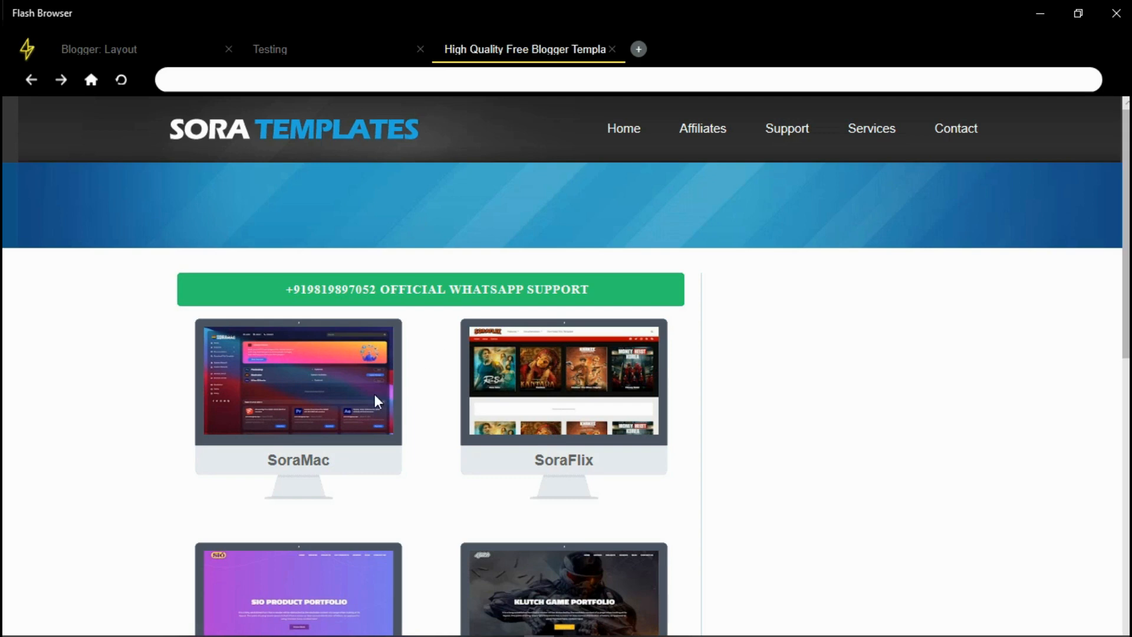
pyautogui.scroll(-9, 566, 365)
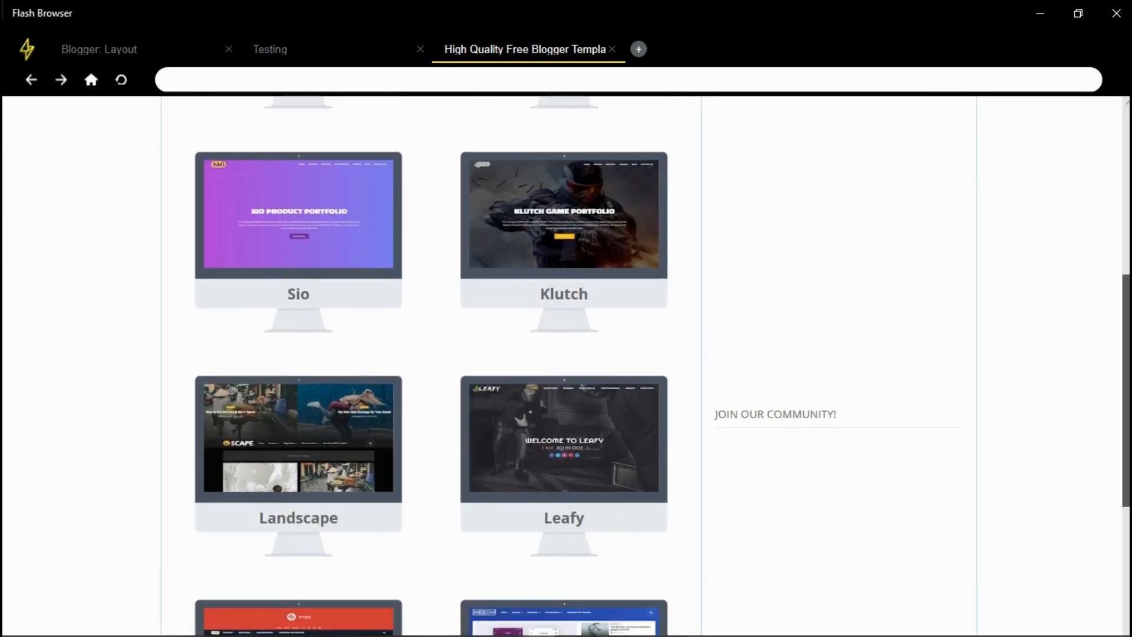
pyautogui.scroll(-3, 567, 366)
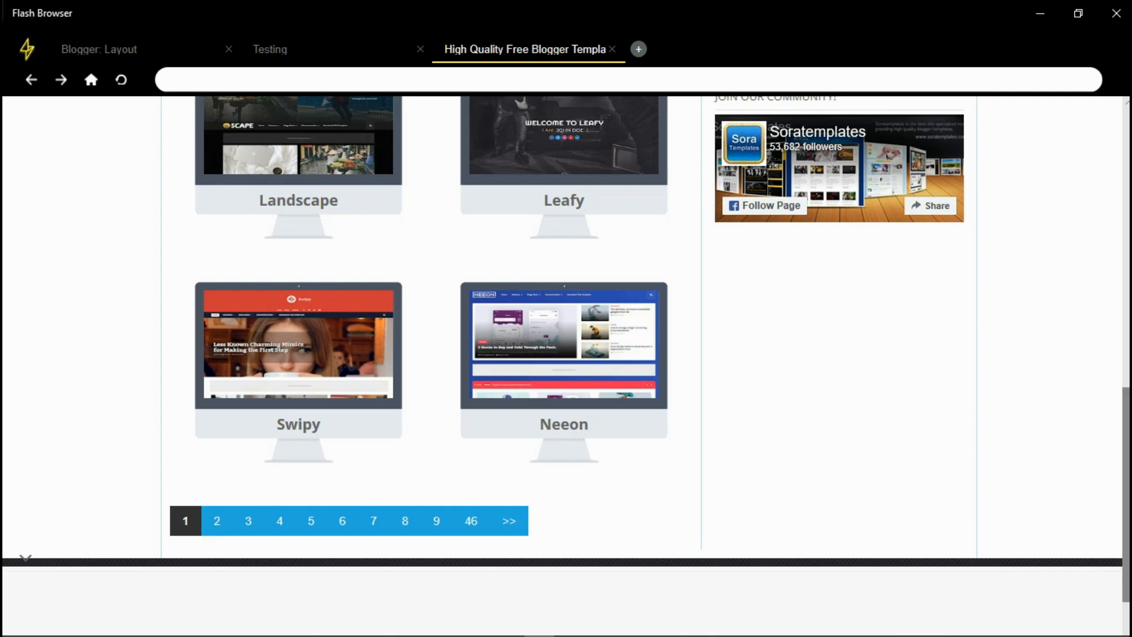
pyautogui.scroll(3, 1077, 381)
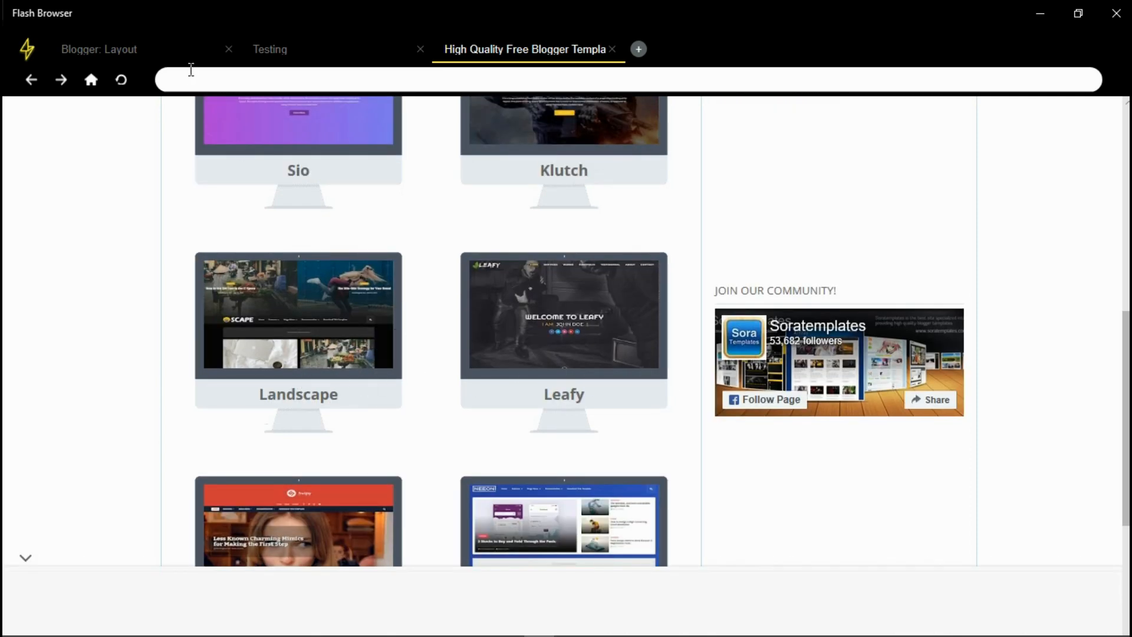
pyautogui.click(261, 48)
pyautogui.click(131, 52)
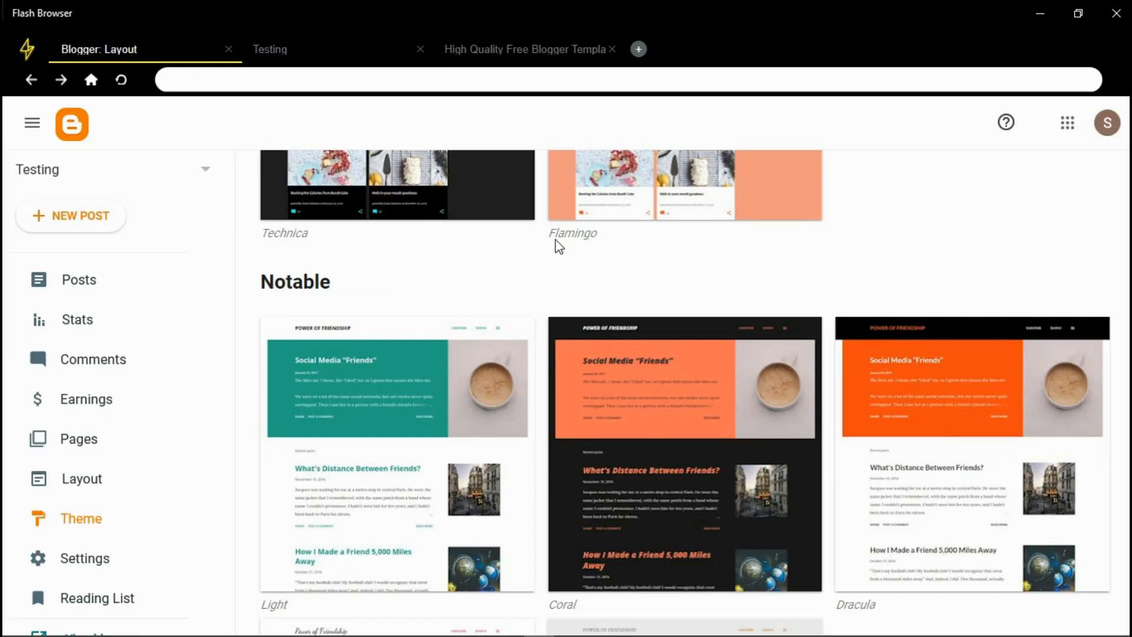
# Apply the Simple theme's Deep variant and acknowledge the hidden gadgets warning
pyautogui.scroll(-15, 973, 448)
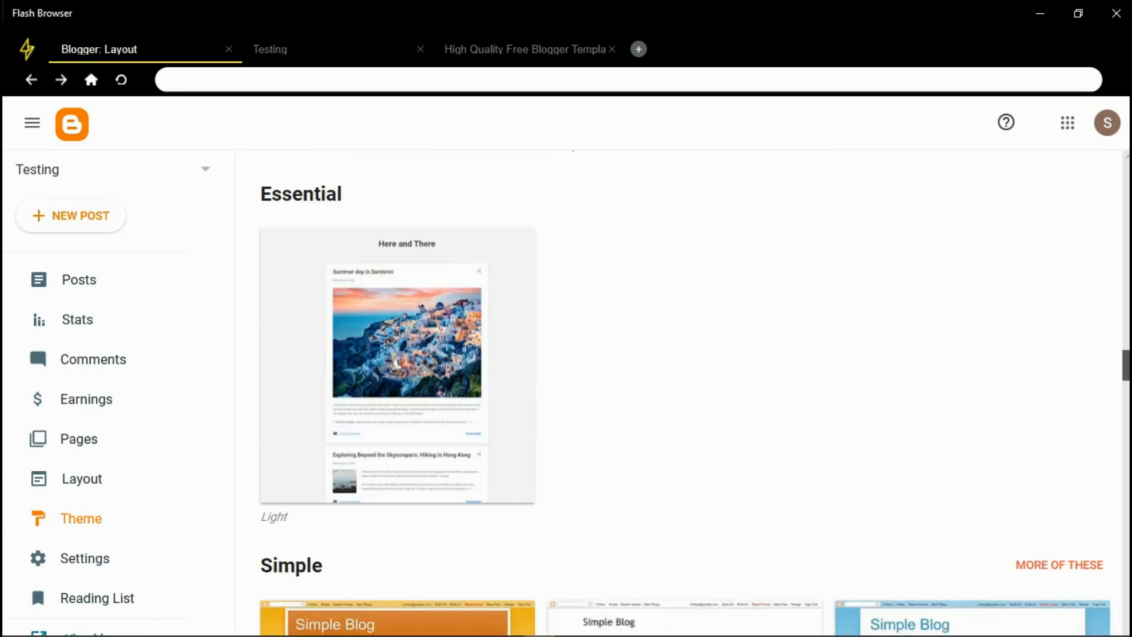
pyautogui.scroll(-5, 935, 454)
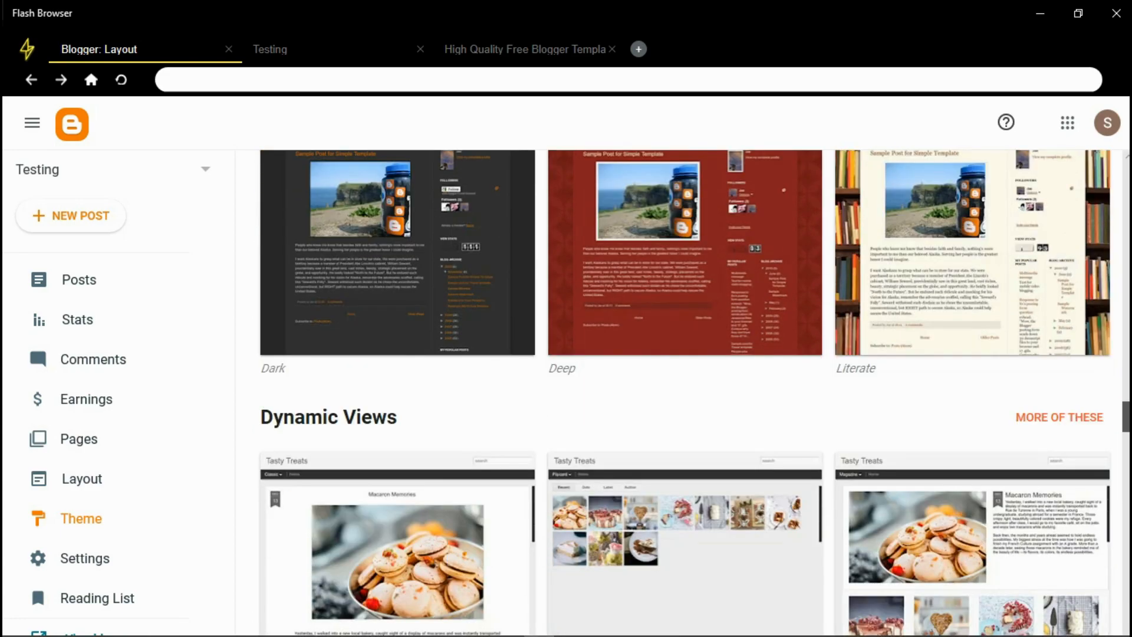
pyautogui.scroll(4, 935, 454)
pyautogui.scroll(-7, 784, 408)
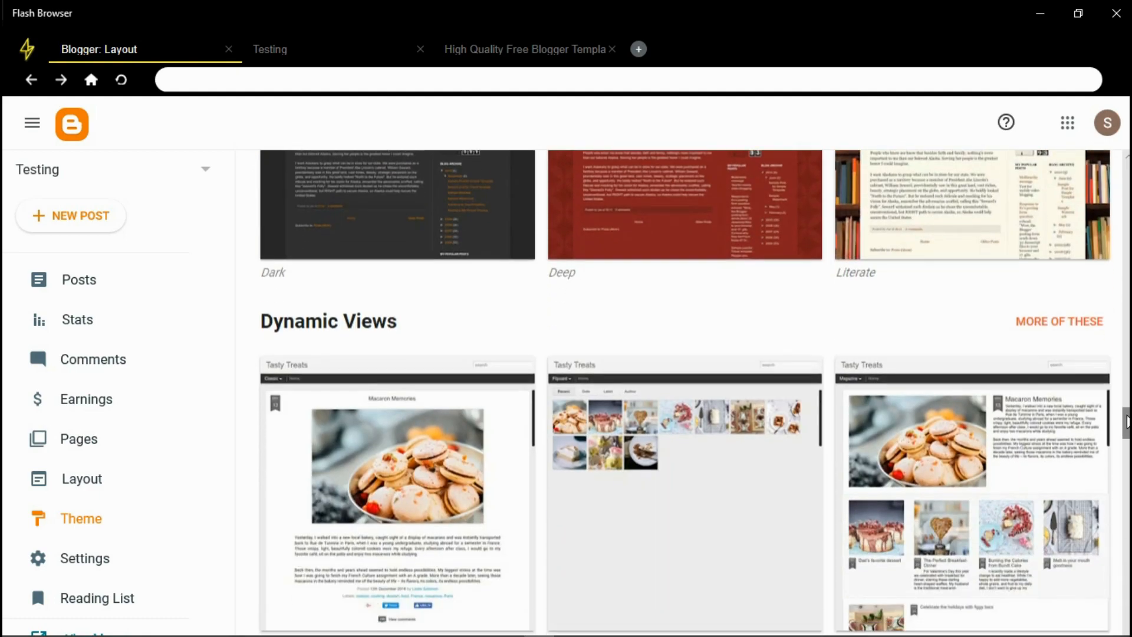
pyautogui.scroll(5, 784, 408)
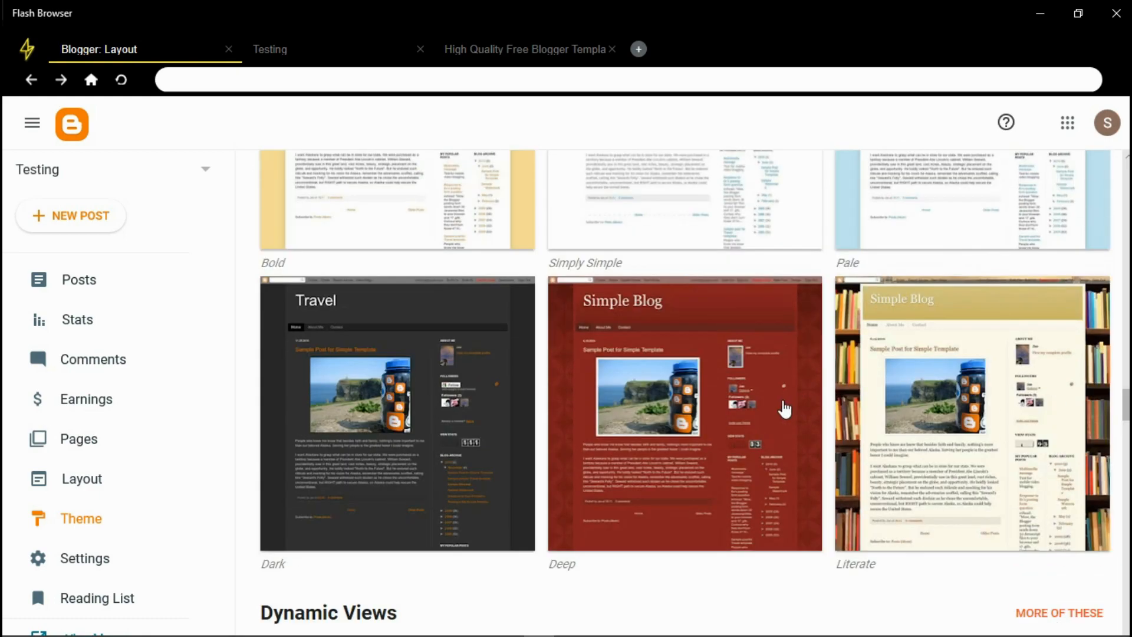
pyautogui.click(724, 470)
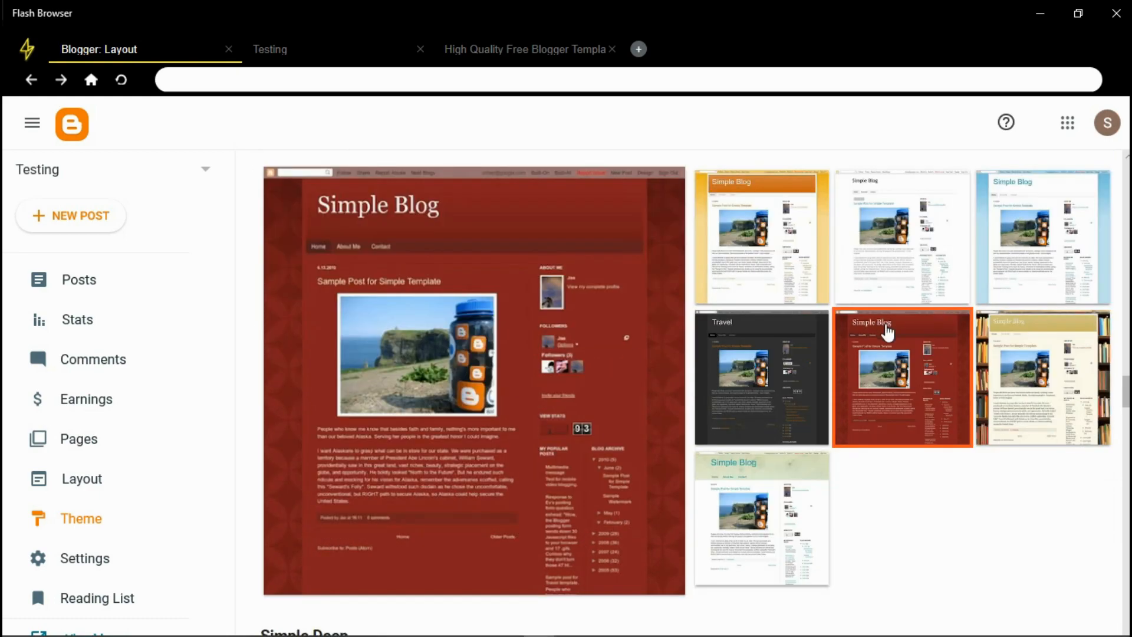
pyautogui.scroll(-2, 596, 515)
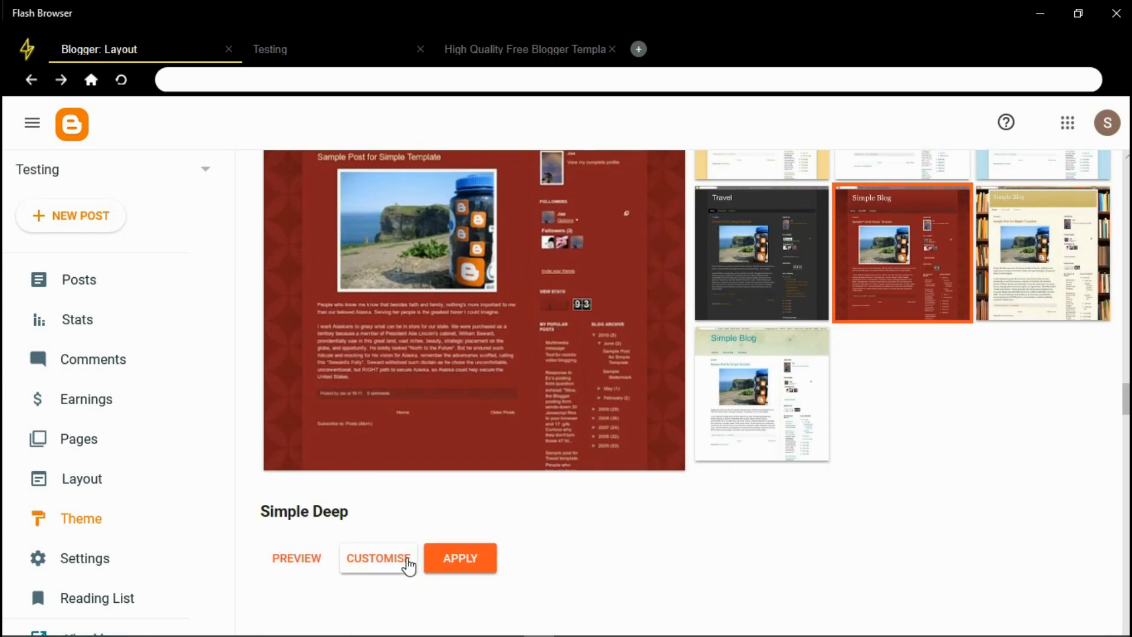
pyautogui.click(448, 557)
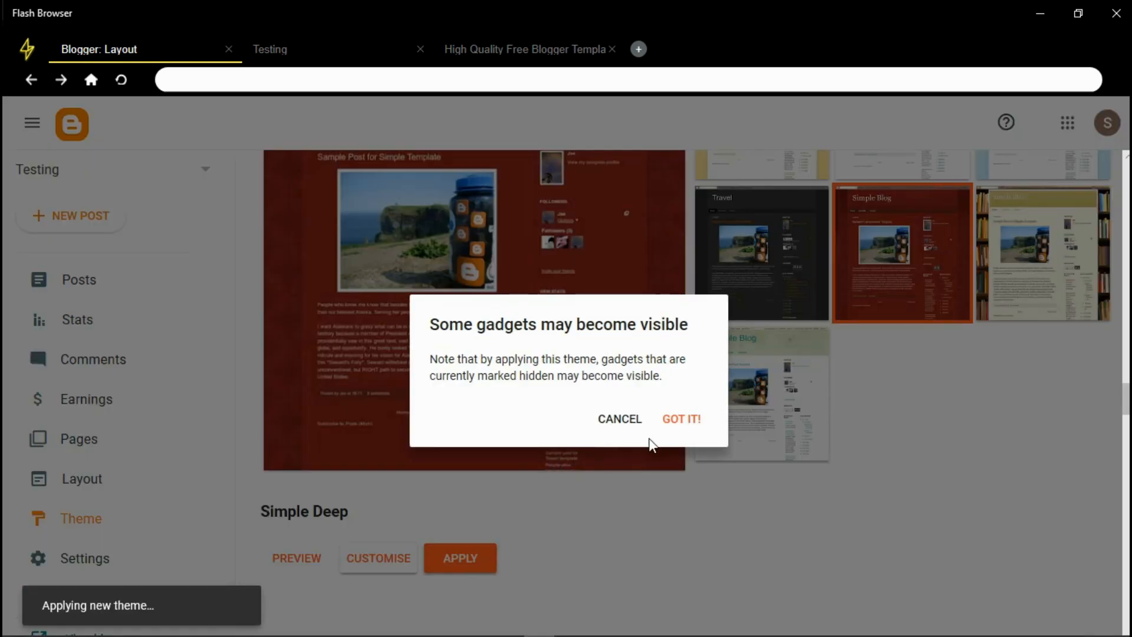
pyautogui.click(666, 420)
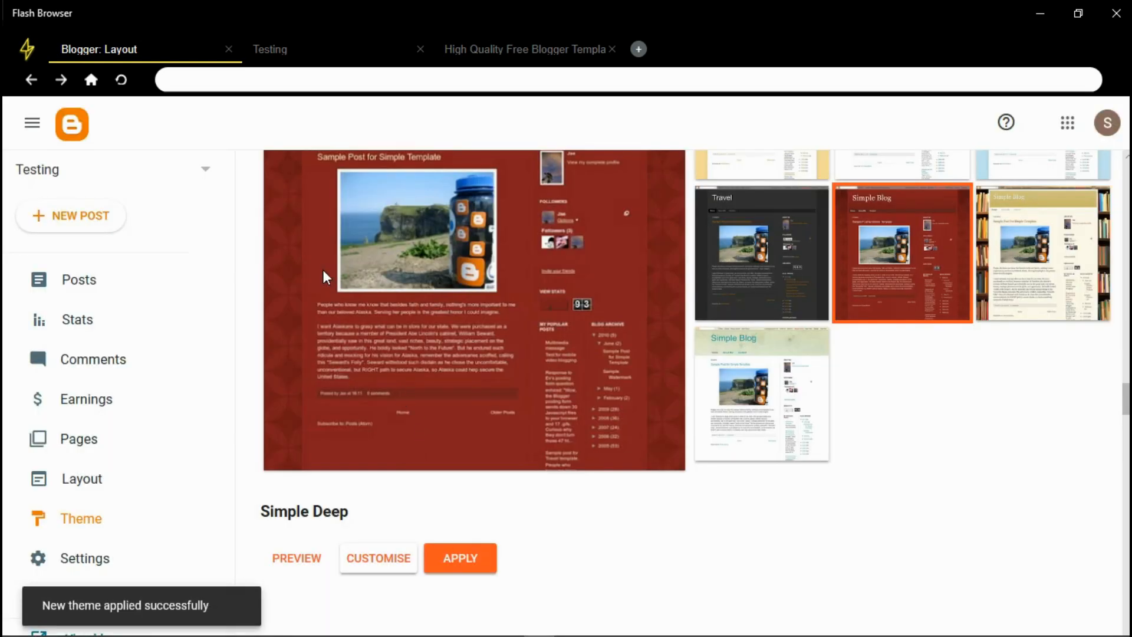
# Check the live Testing blog's new Simple Deep look, then go back to Theme
pyautogui.click(318, 50)
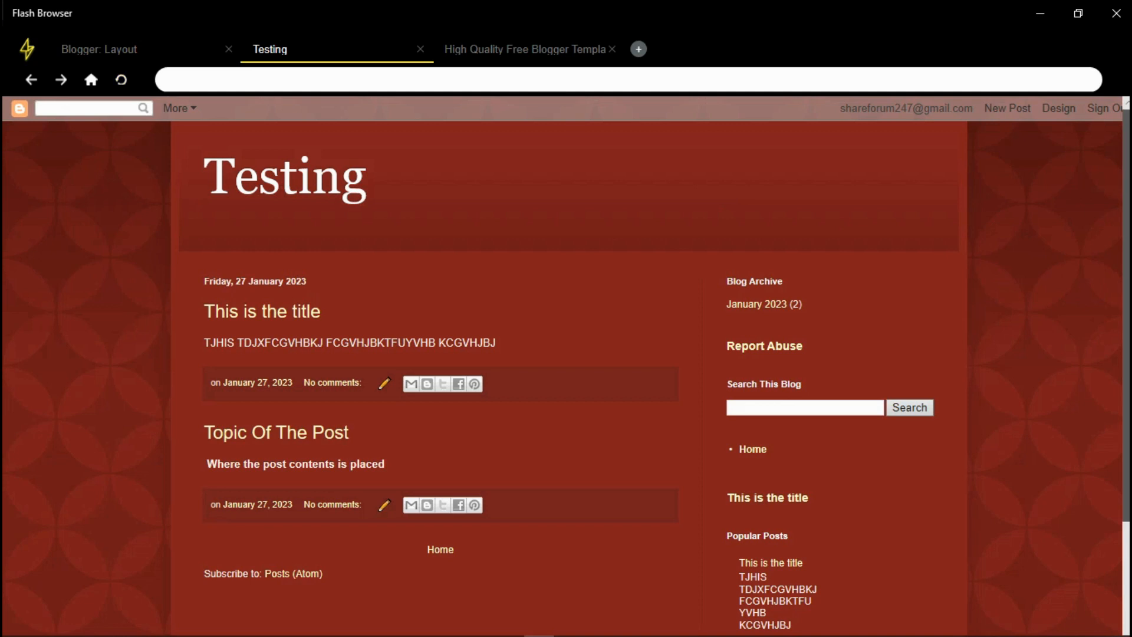
pyautogui.scroll(-3, 566, 366)
pyautogui.scroll(3, 1100, 265)
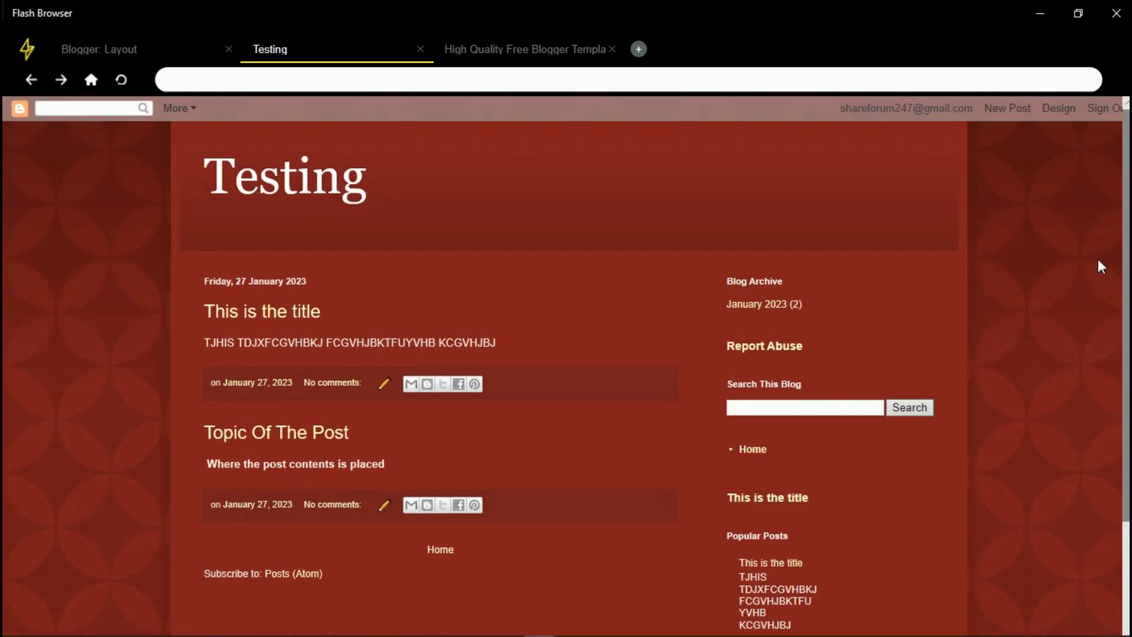
pyautogui.click(98, 49)
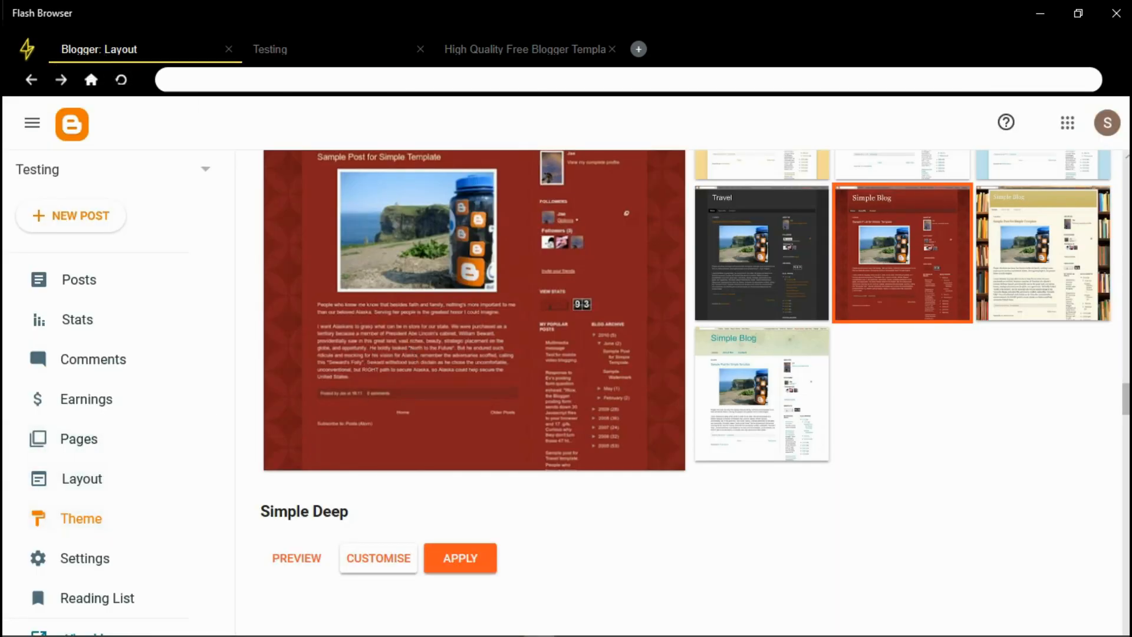
# Open the Leafy template's page on the Sora Templates site
pyautogui.scroll(10, 684, 389)
pyautogui.scroll(3, 1127, 192)
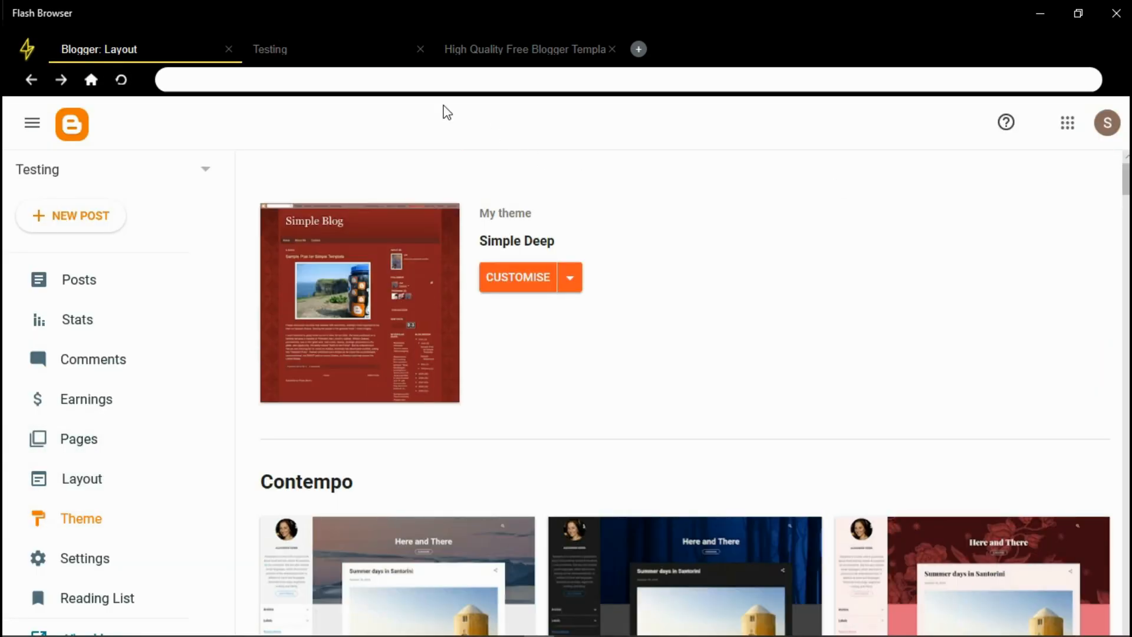
pyautogui.click(497, 51)
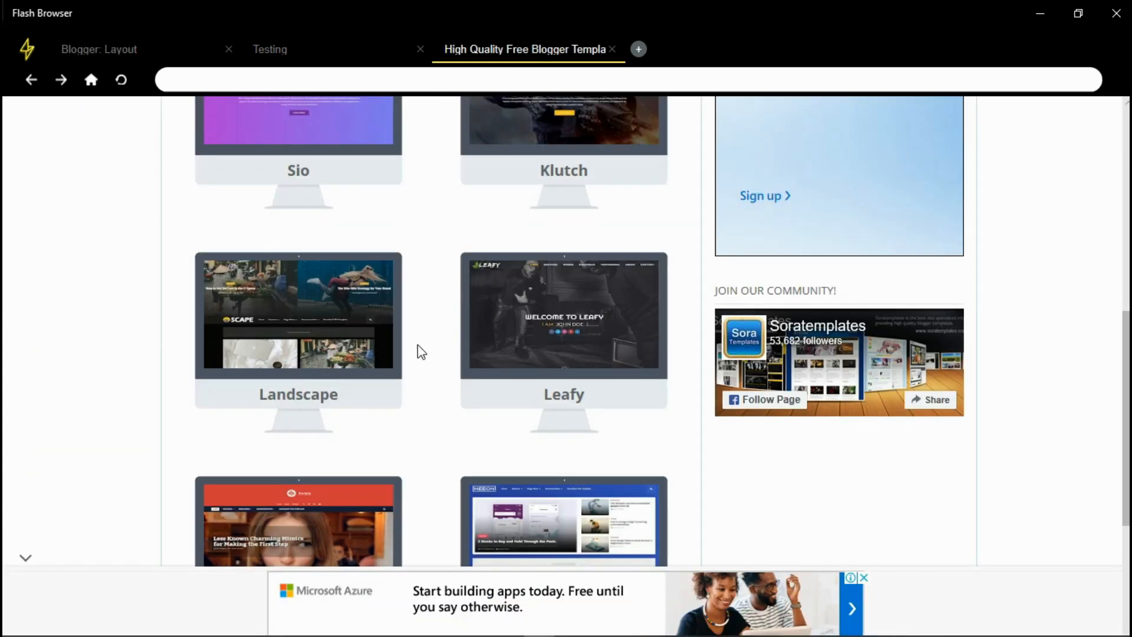
pyautogui.click(487, 342)
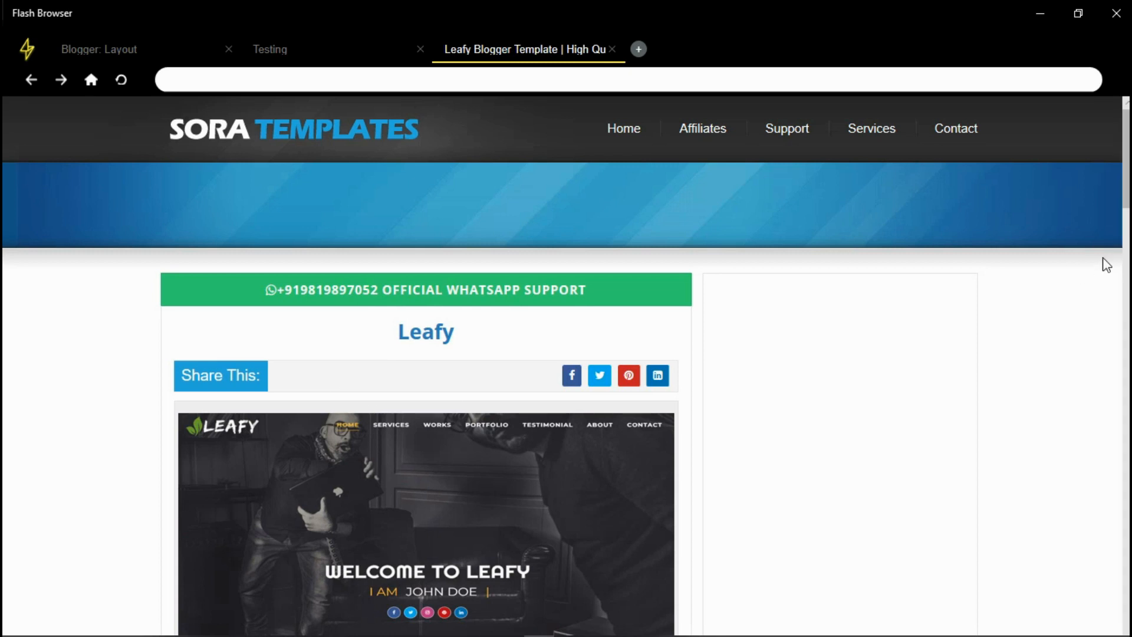
# Compare Leafy's Free and Premium tables, marking Remove Footer Credits, No Encrypted Scripts and Premium Support
pyautogui.scroll(-3, 1090, 275)
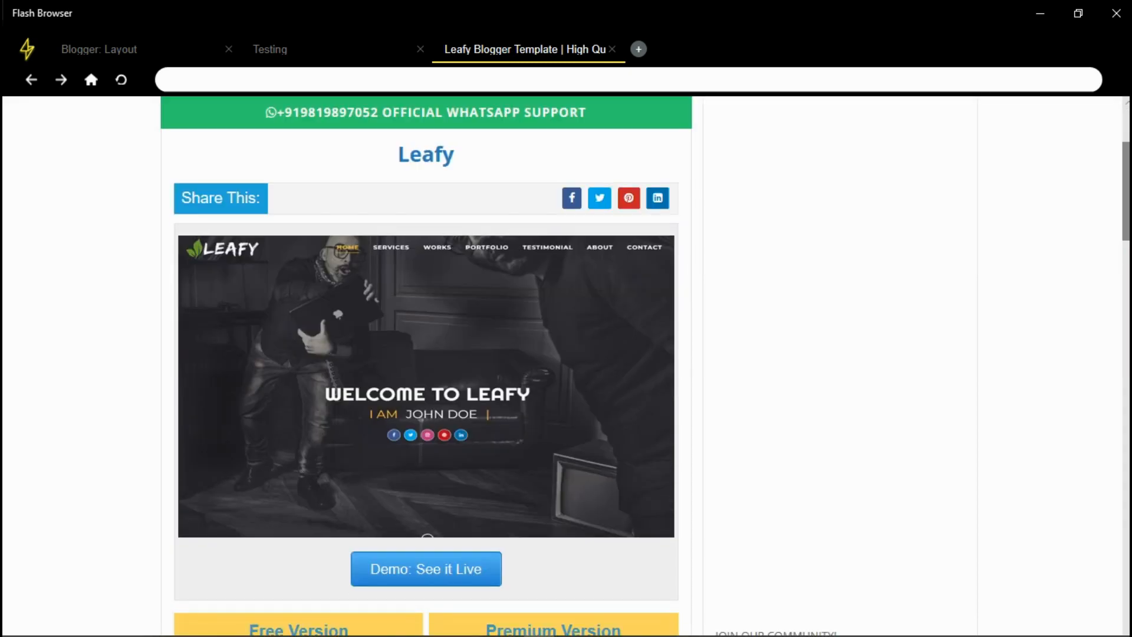
pyautogui.scroll(-3, 1091, 274)
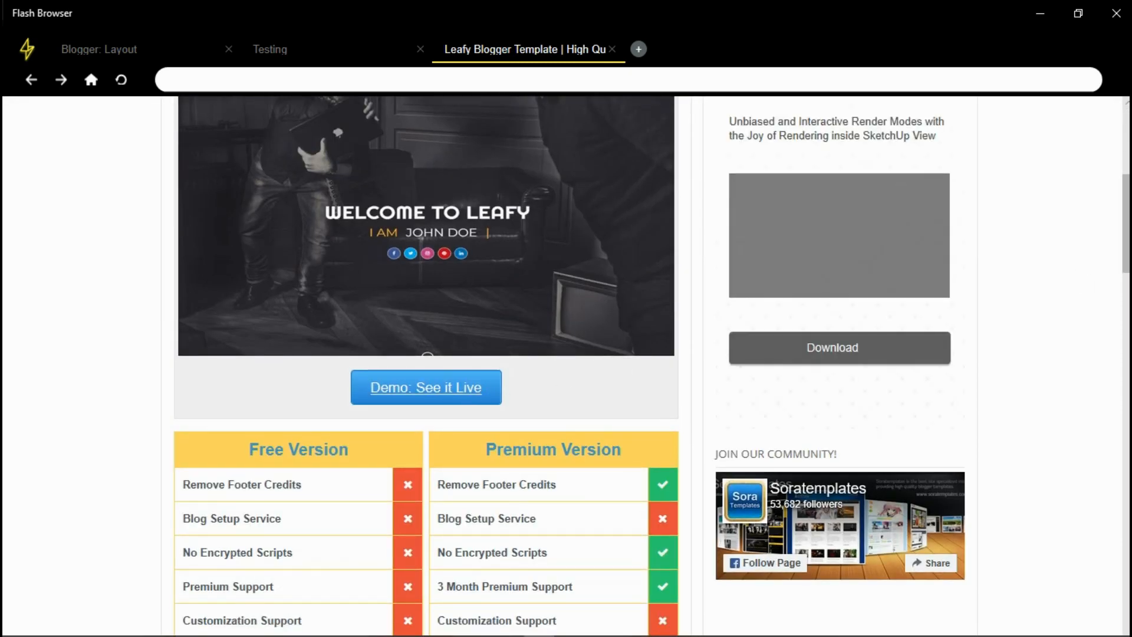
pyautogui.scroll(-5, 472, 407)
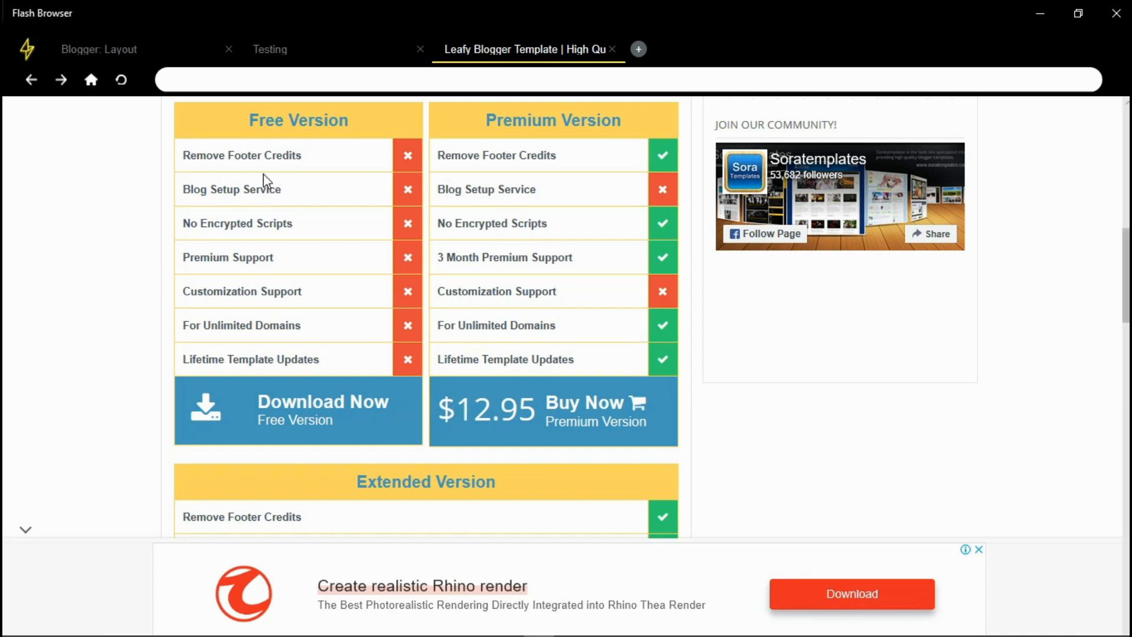
pyautogui.moveTo(224, 158); pyautogui.dragTo(306, 166)
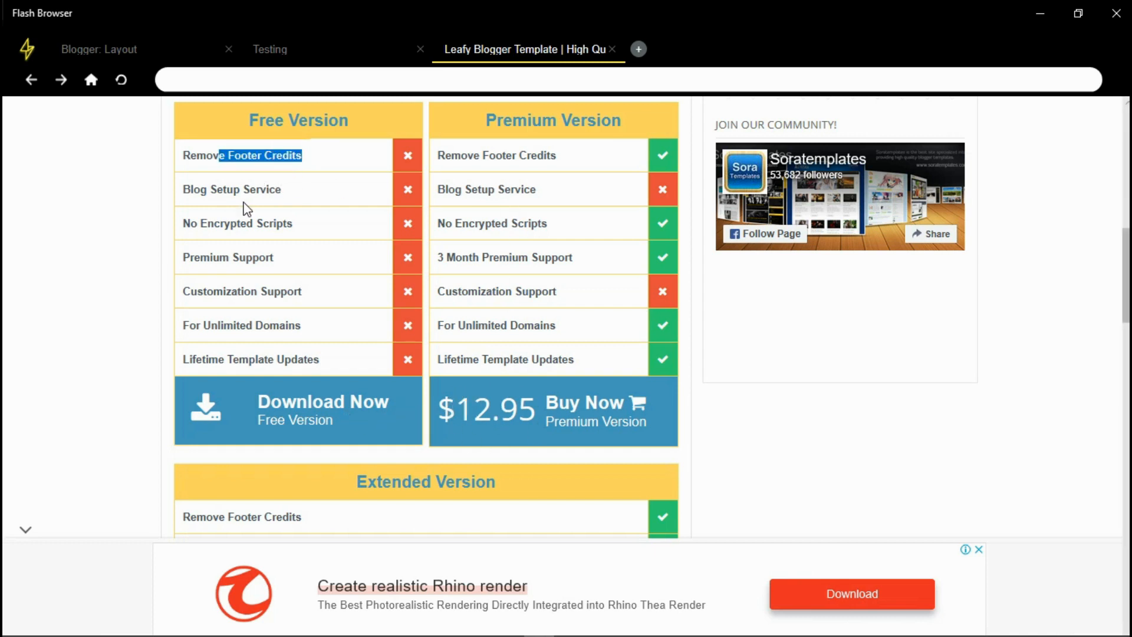
pyautogui.moveTo(451, 221); pyautogui.dragTo(539, 226)
pyautogui.moveTo(190, 226); pyautogui.dragTo(290, 227)
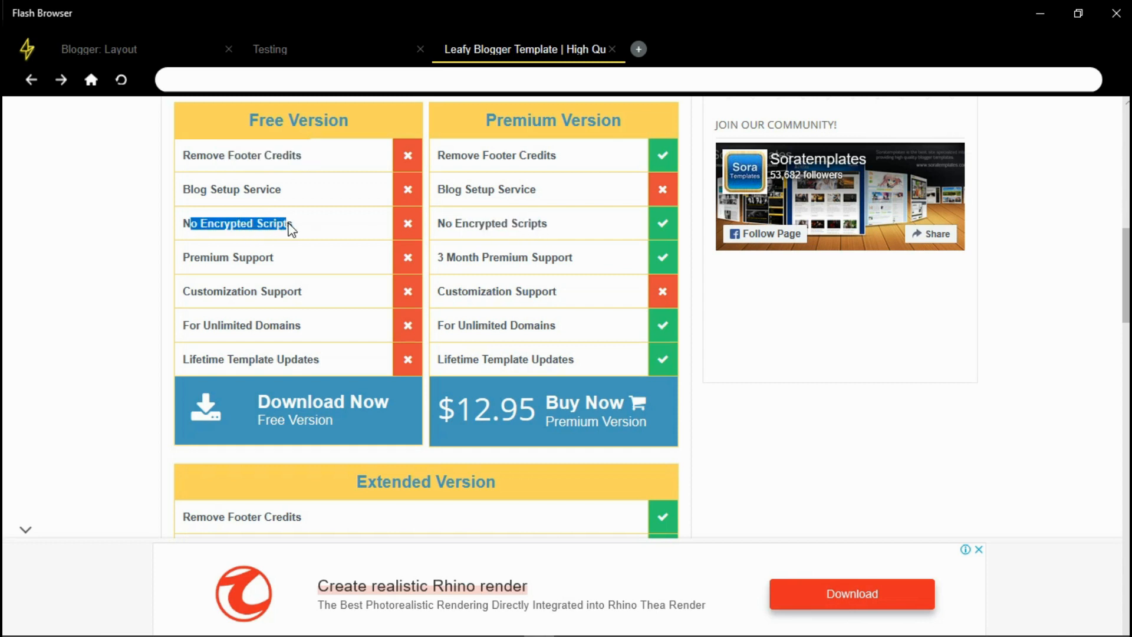
pyautogui.moveTo(203, 258); pyautogui.dragTo(293, 262)
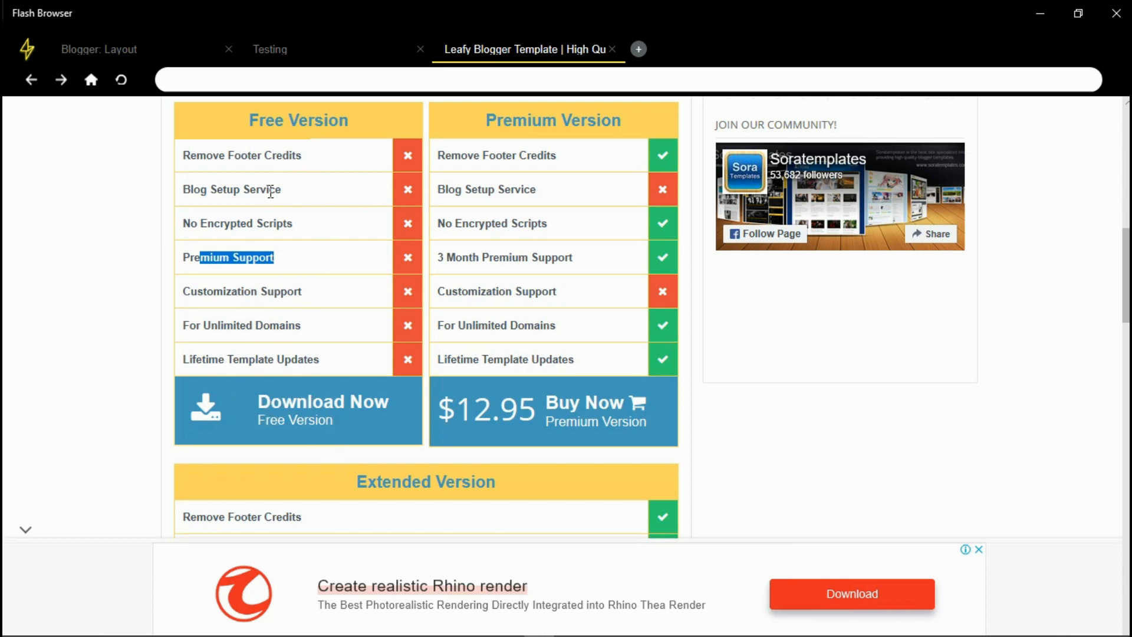
pyautogui.click(125, 46)
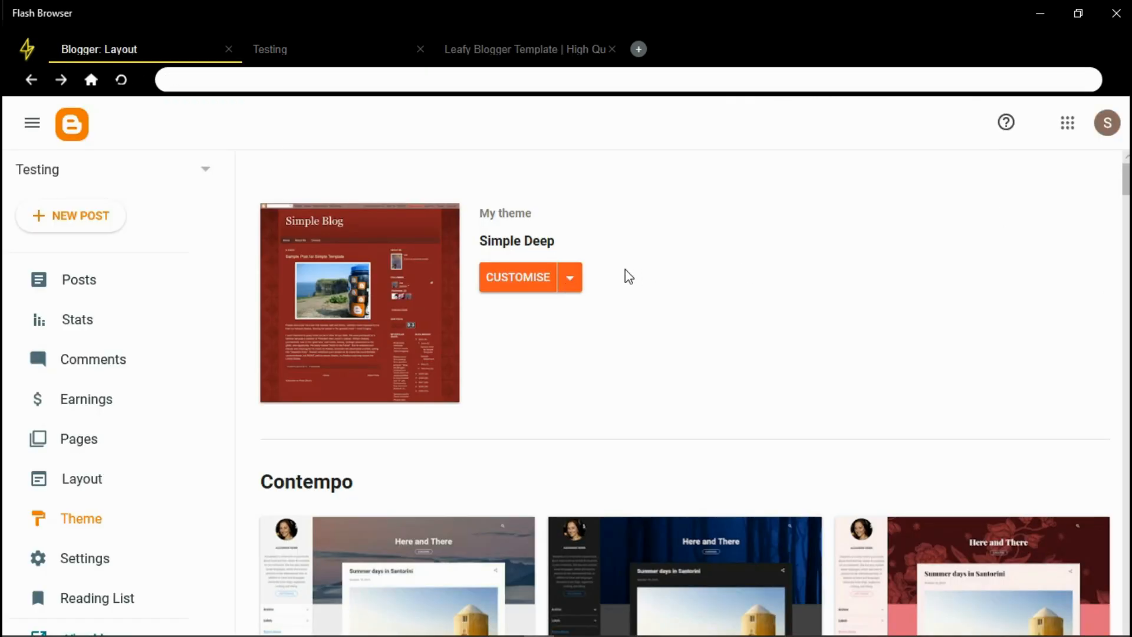
# Open the theme's Restore option and cancel it without uploading a file
pyautogui.click(572, 286)
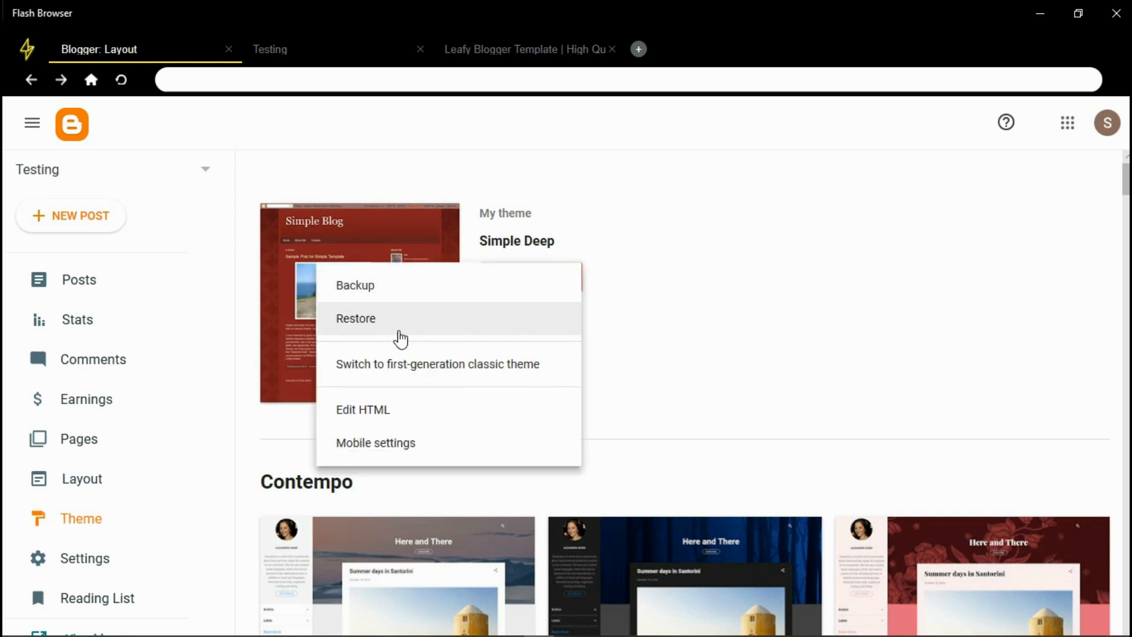
pyautogui.click(420, 321)
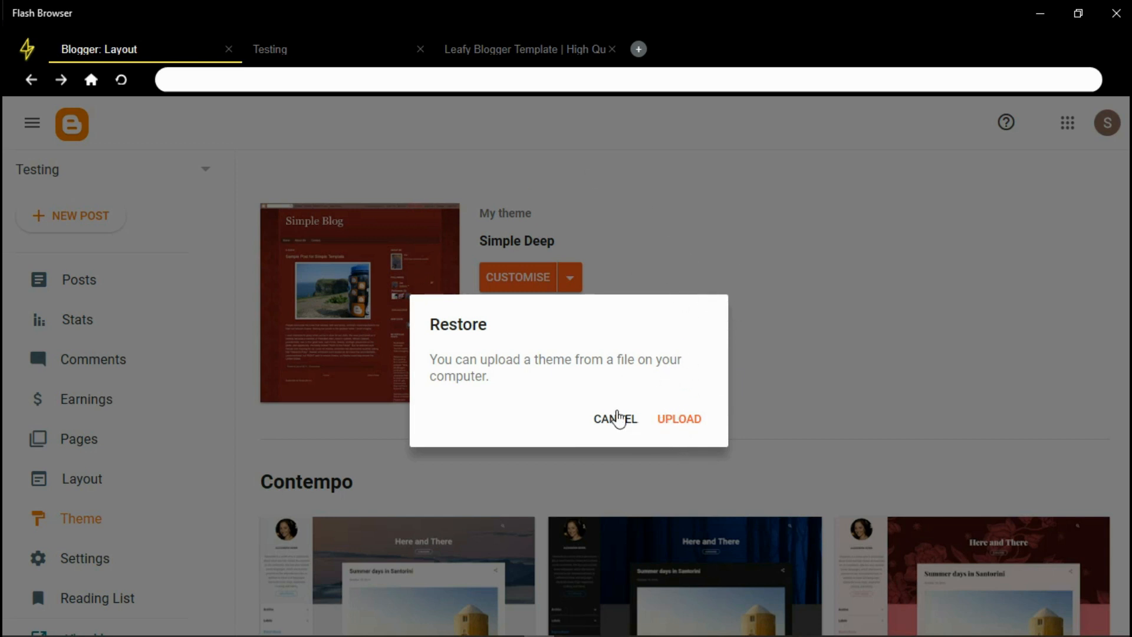
pyautogui.click(619, 420)
# Glance at the live Testing blog, then open the blog's Settings page
pyautogui.click(354, 52)
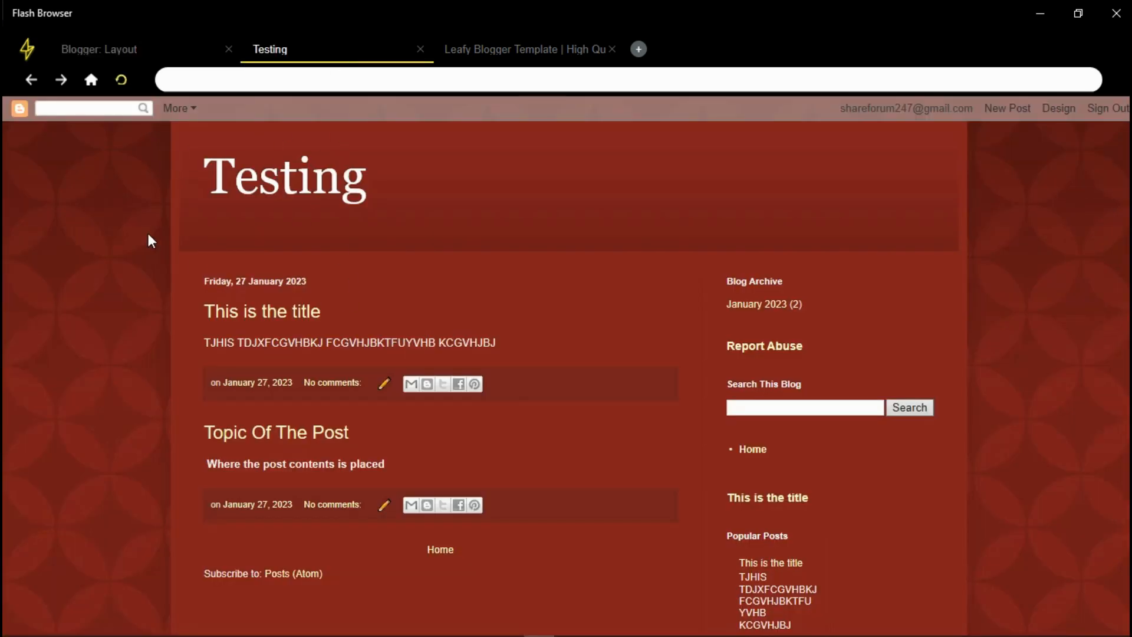
pyautogui.click(126, 49)
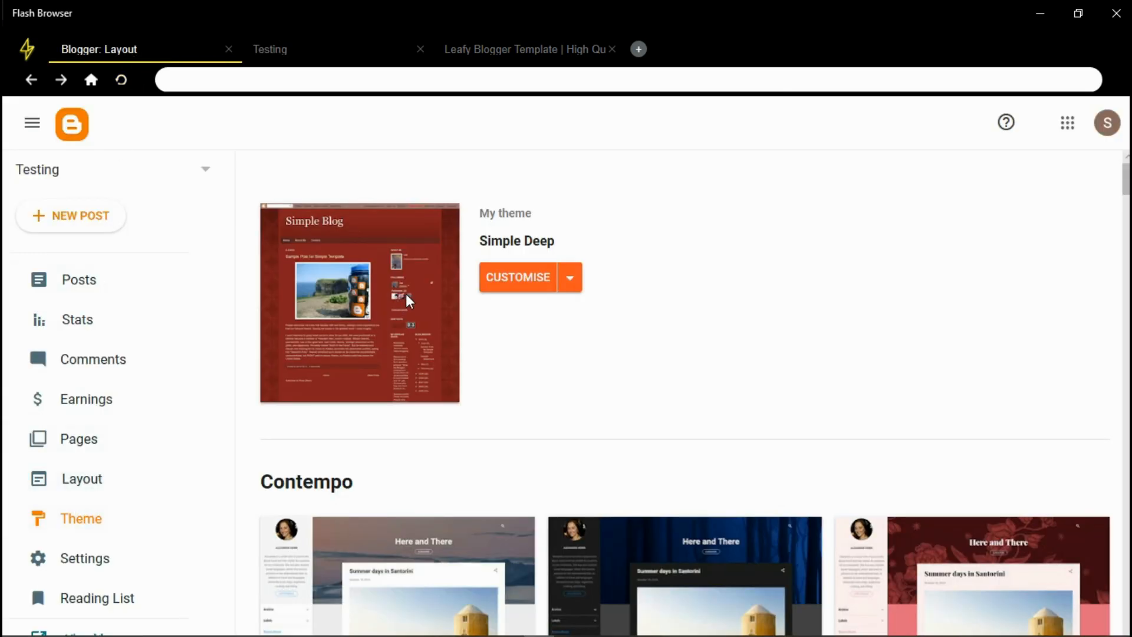
pyautogui.click(95, 557)
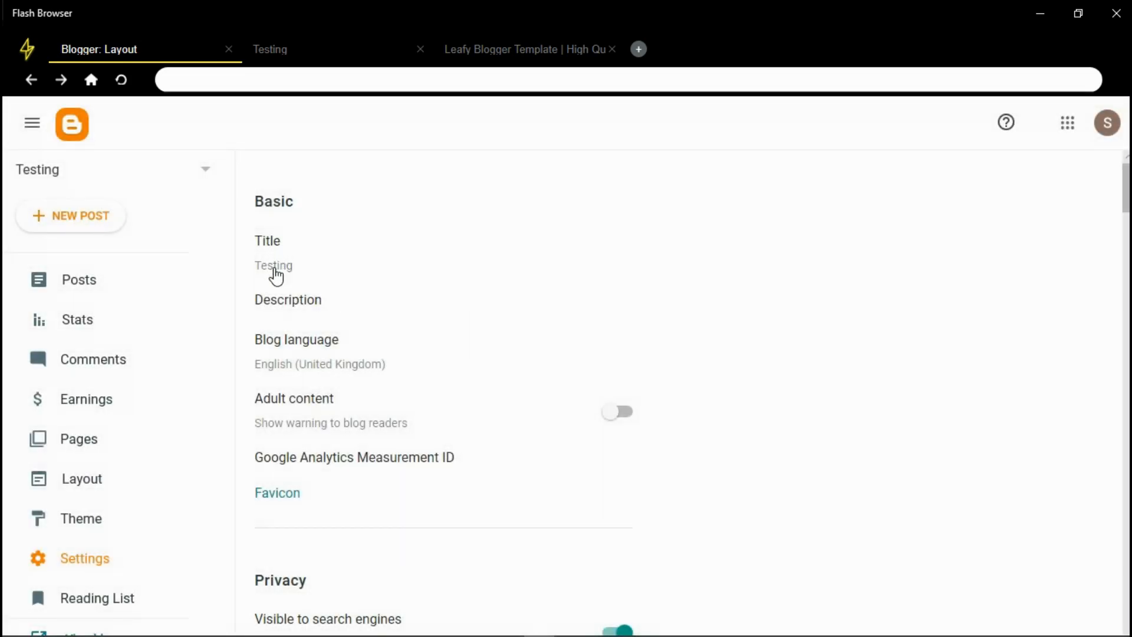
pyautogui.click(287, 303)
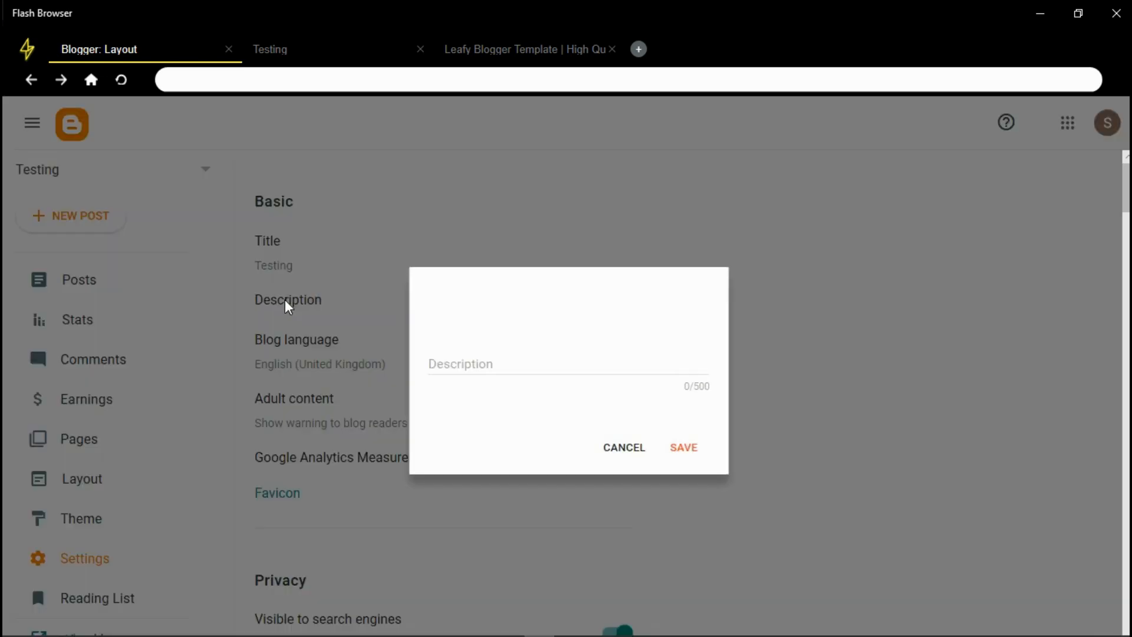
pyautogui.click(611, 450)
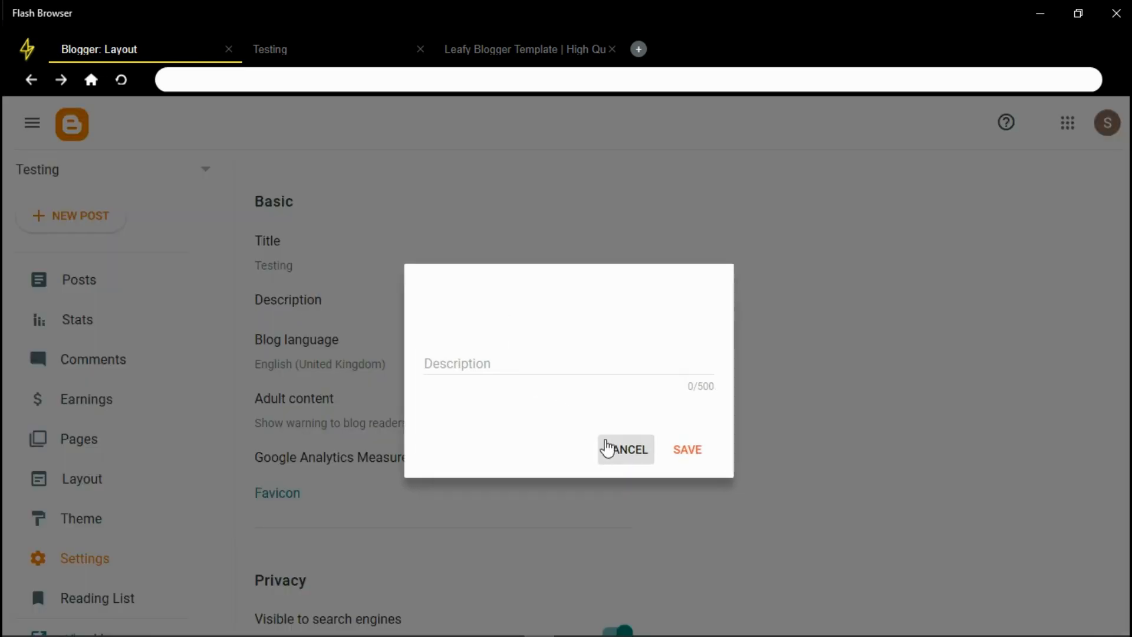
pyautogui.click(297, 302)
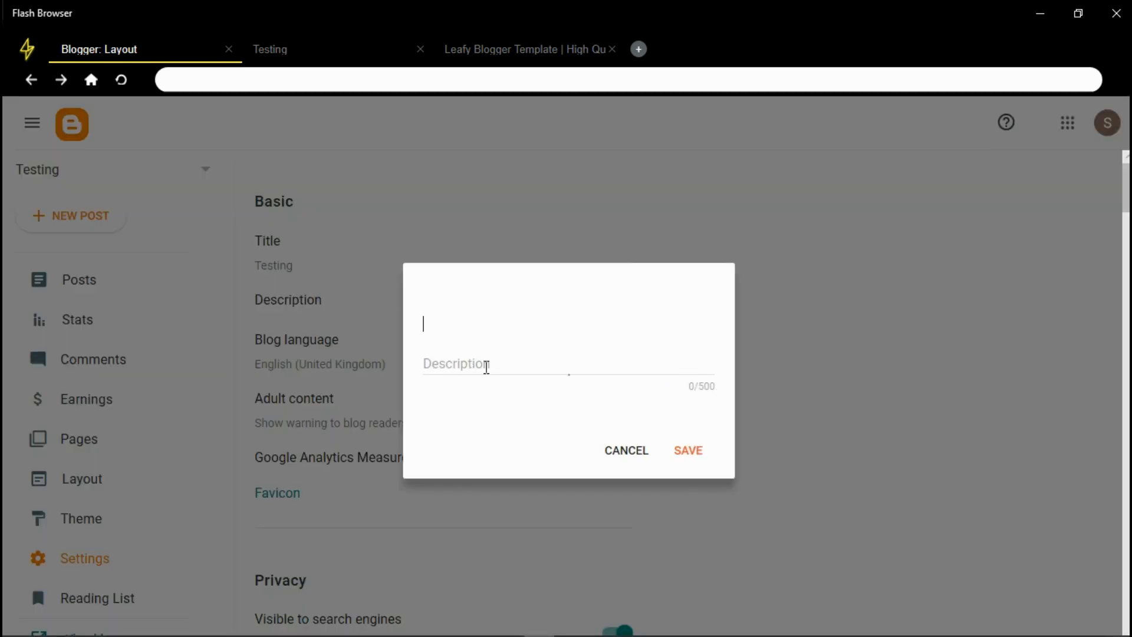
pyautogui.click(487, 366)
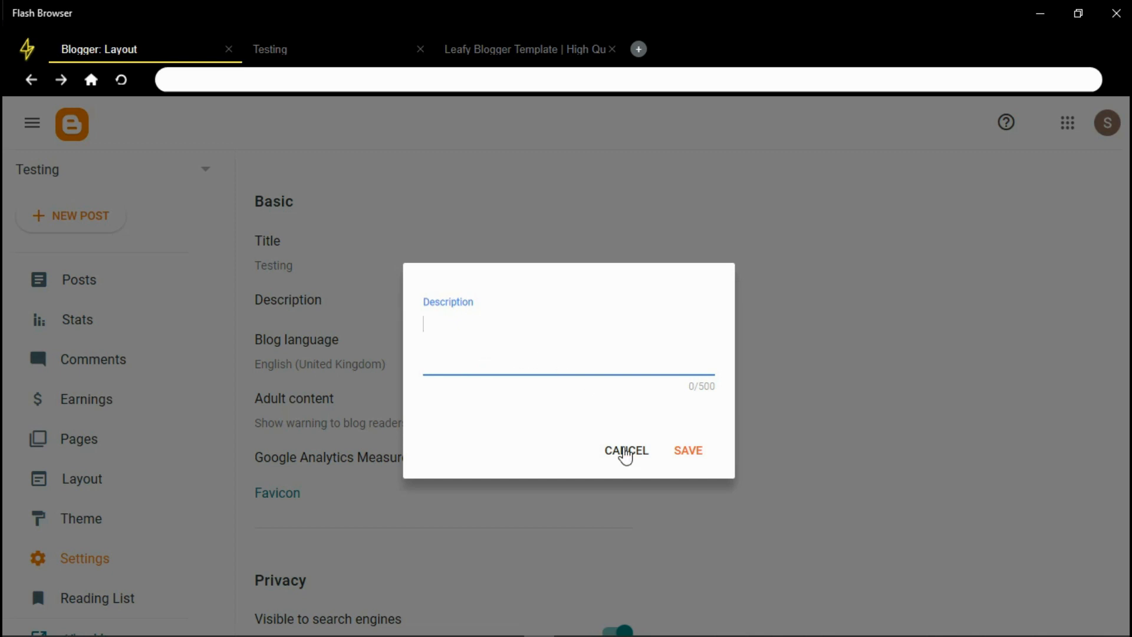
pyautogui.click(626, 453)
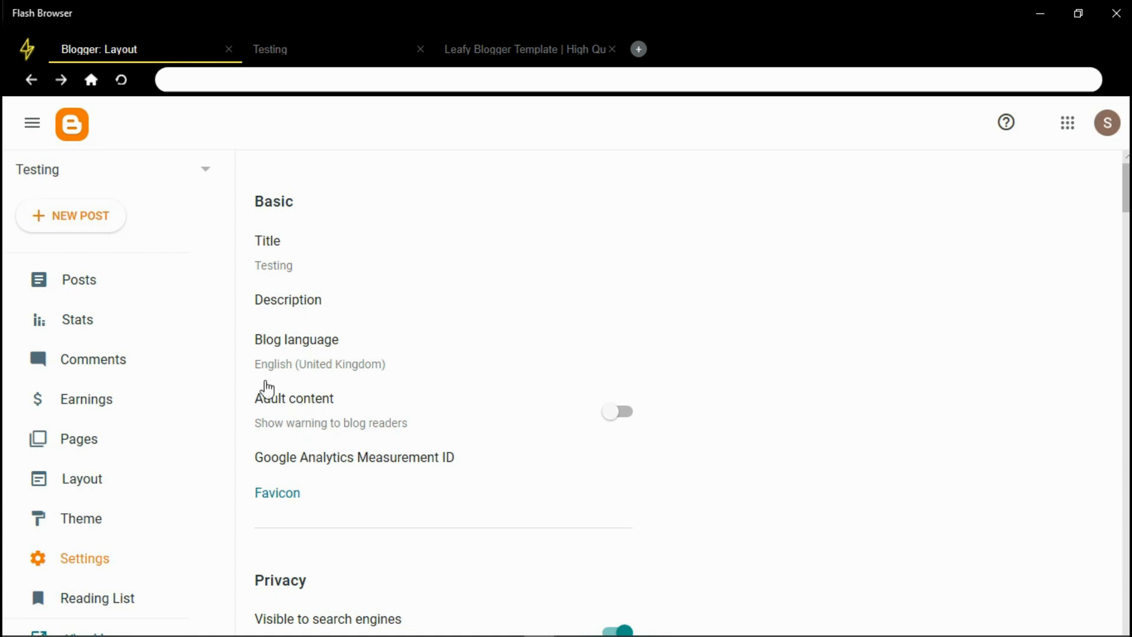
pyautogui.click(621, 414)
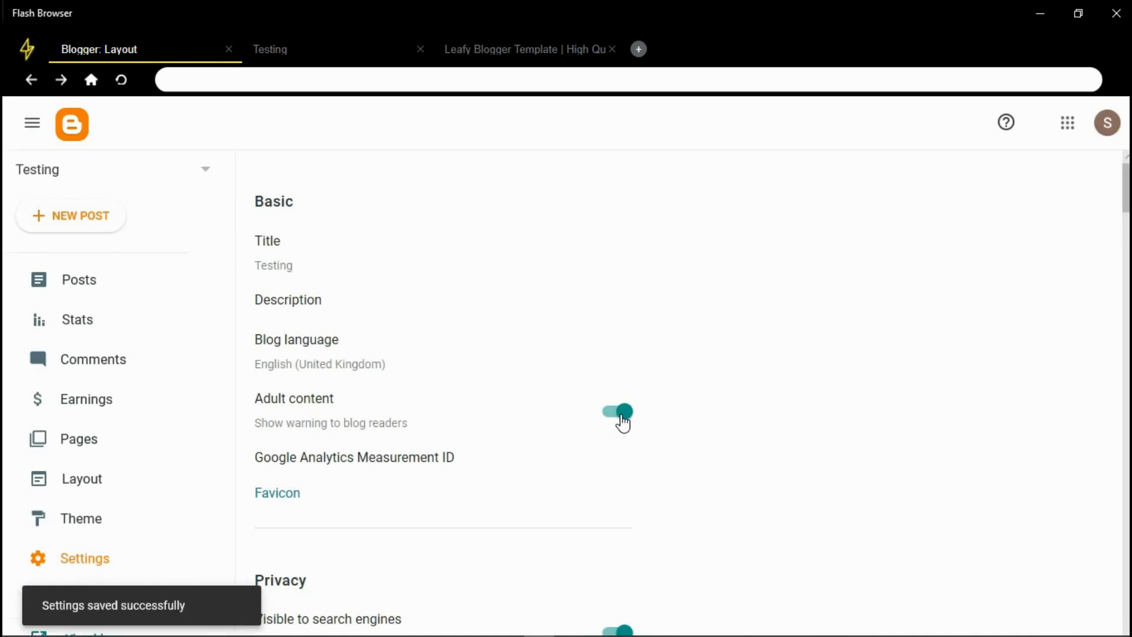
pyautogui.click(622, 416)
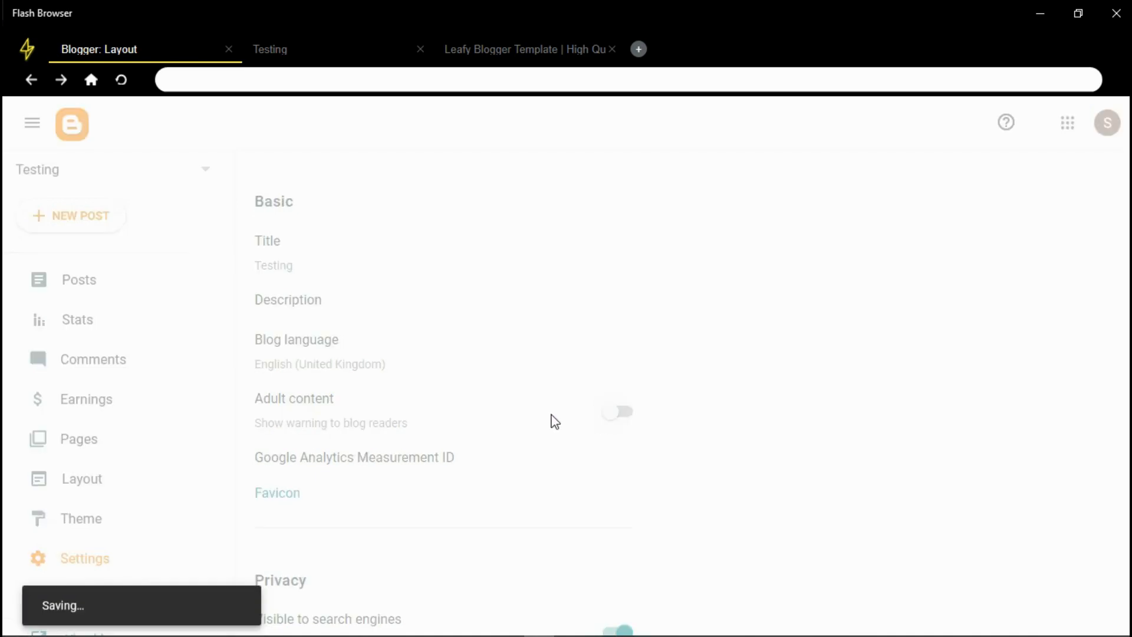
pyautogui.hotkey('ctrl', 't')
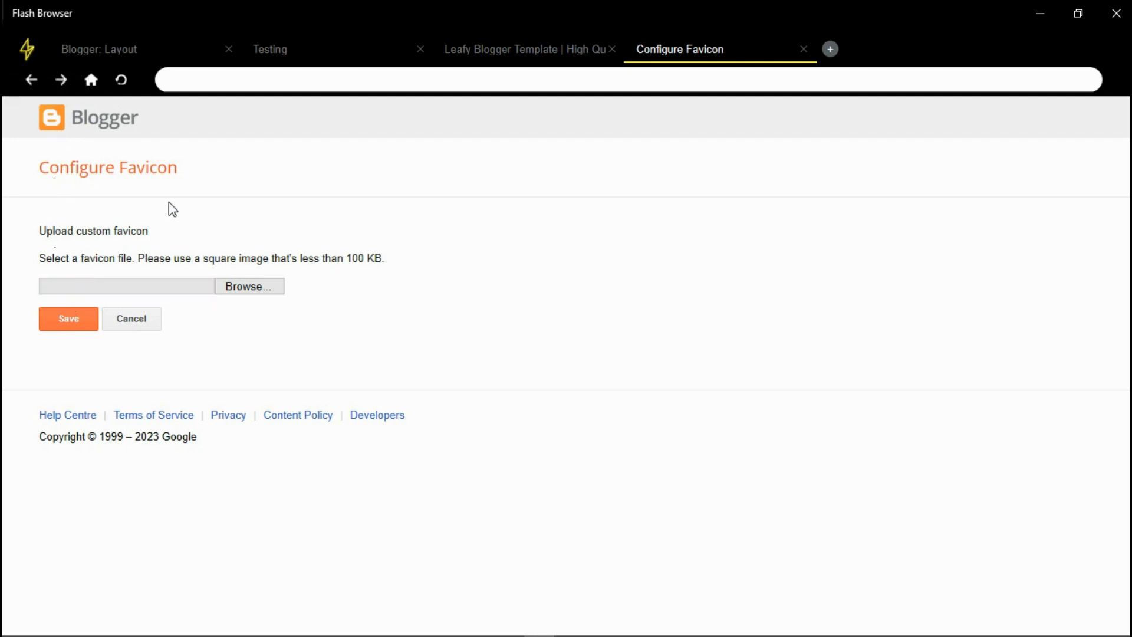
pyautogui.click(805, 49)
pyautogui.click(134, 45)
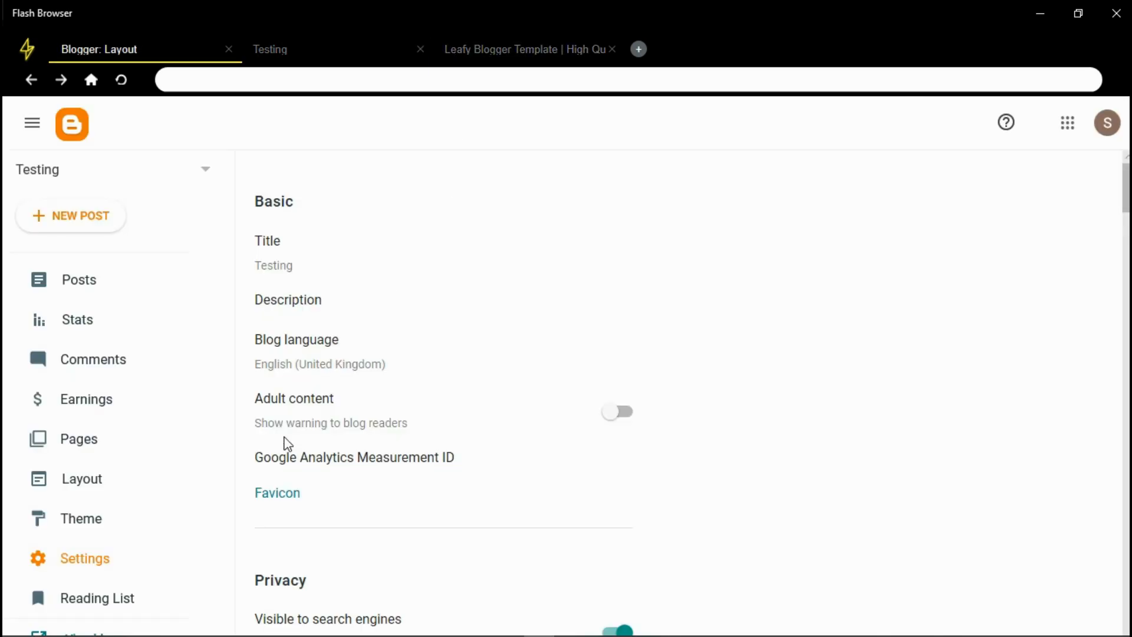
pyautogui.moveTo(1128, 197); pyautogui.dragTo(1127, 236)
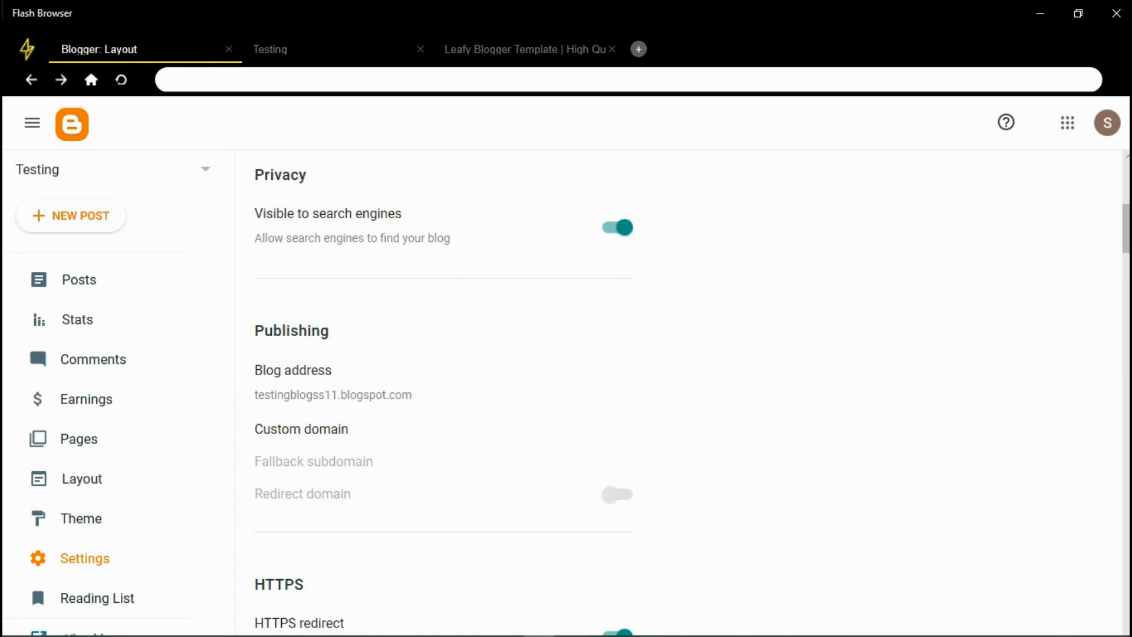
pyautogui.scroll(-3, 684, 395)
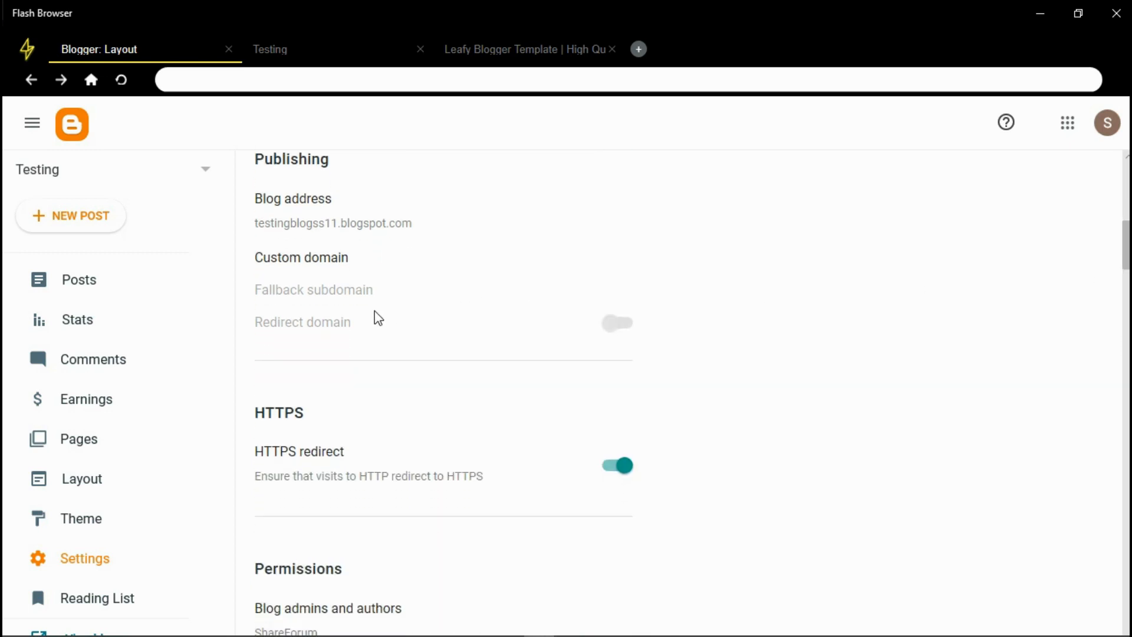
pyautogui.click(295, 259)
pyautogui.click(512, 326)
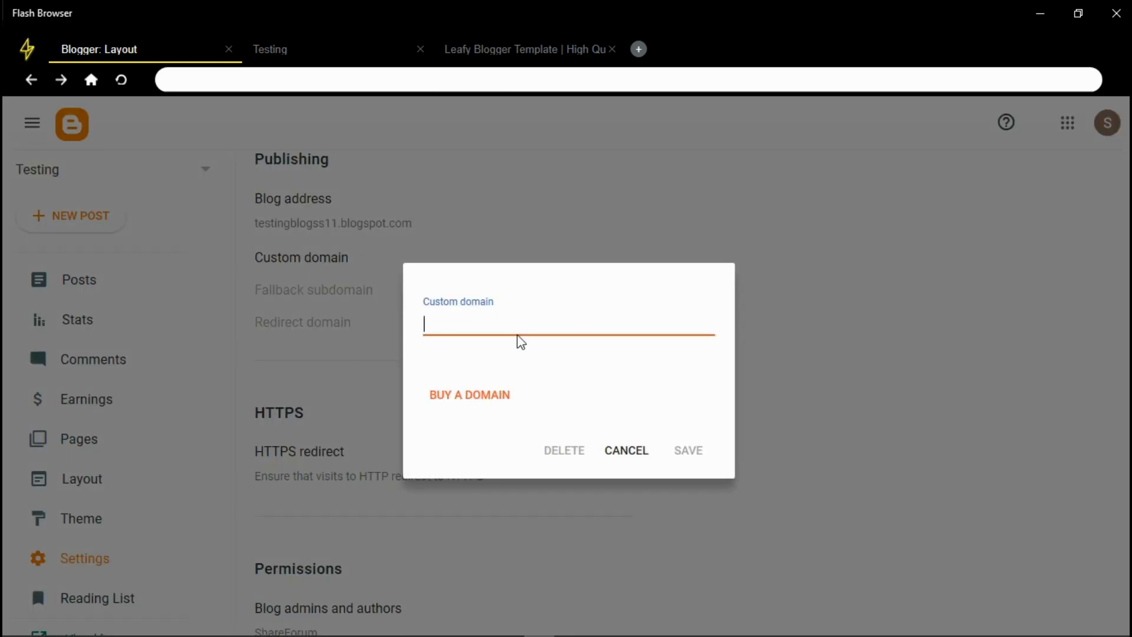
pyautogui.click(626, 454)
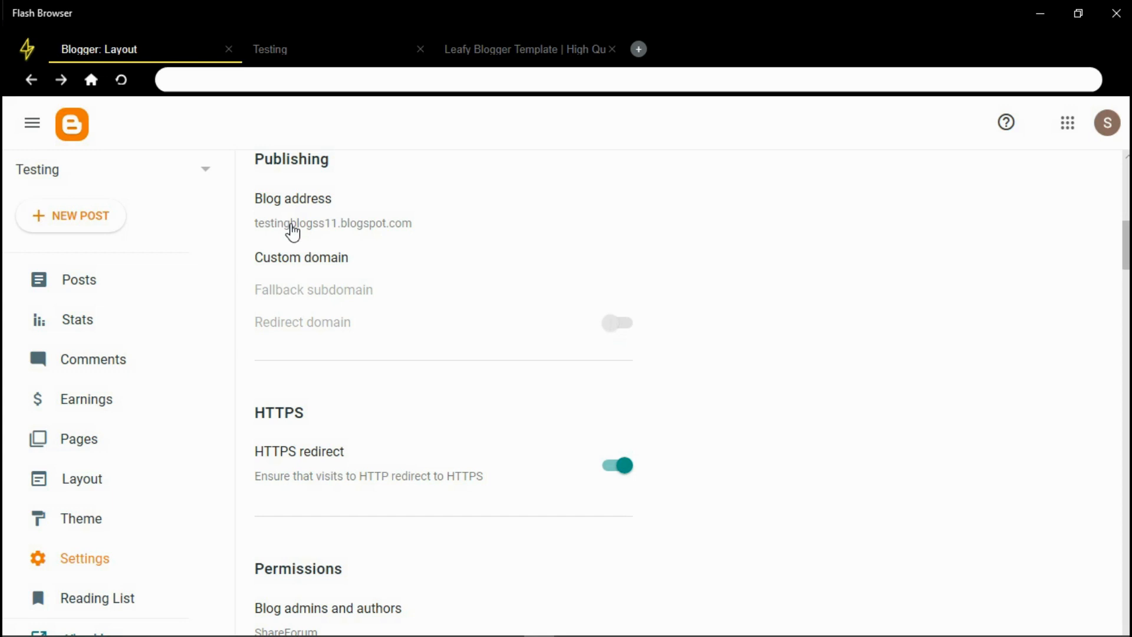
pyautogui.click(292, 229)
pyautogui.click(619, 453)
pyautogui.click(117, 179)
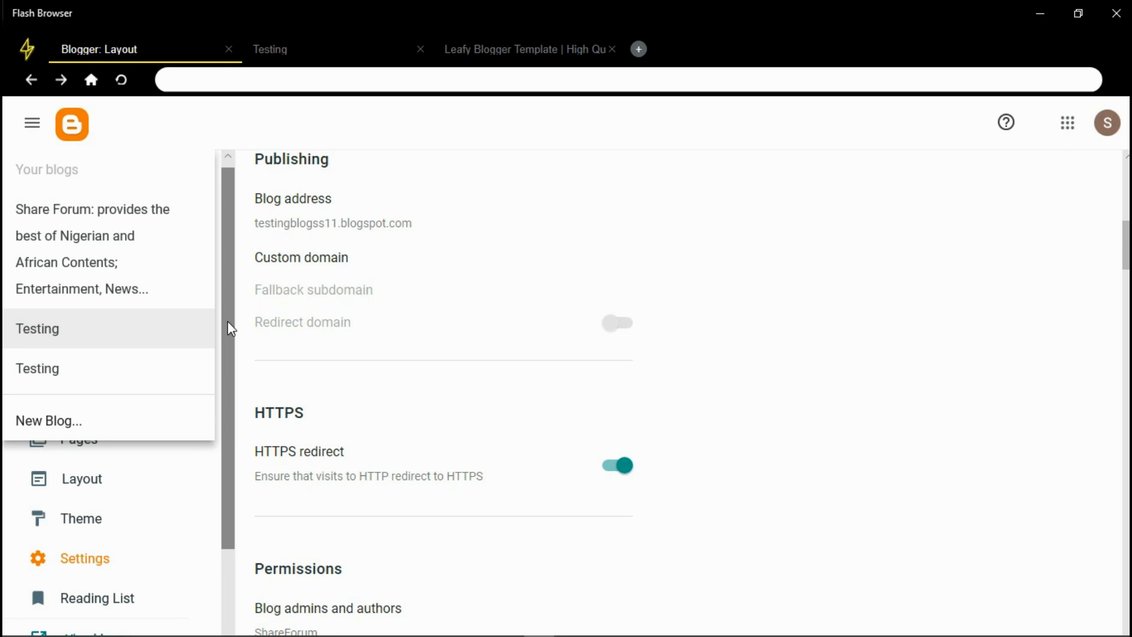
pyautogui.click(712, 283)
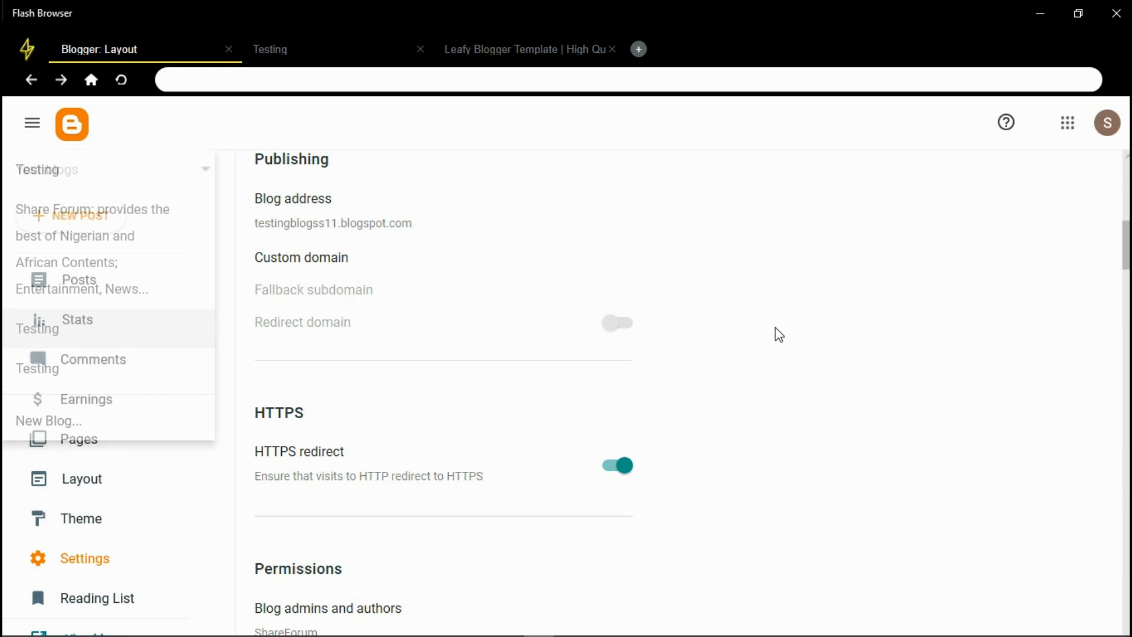
pyautogui.click(322, 263)
pyautogui.click(494, 322)
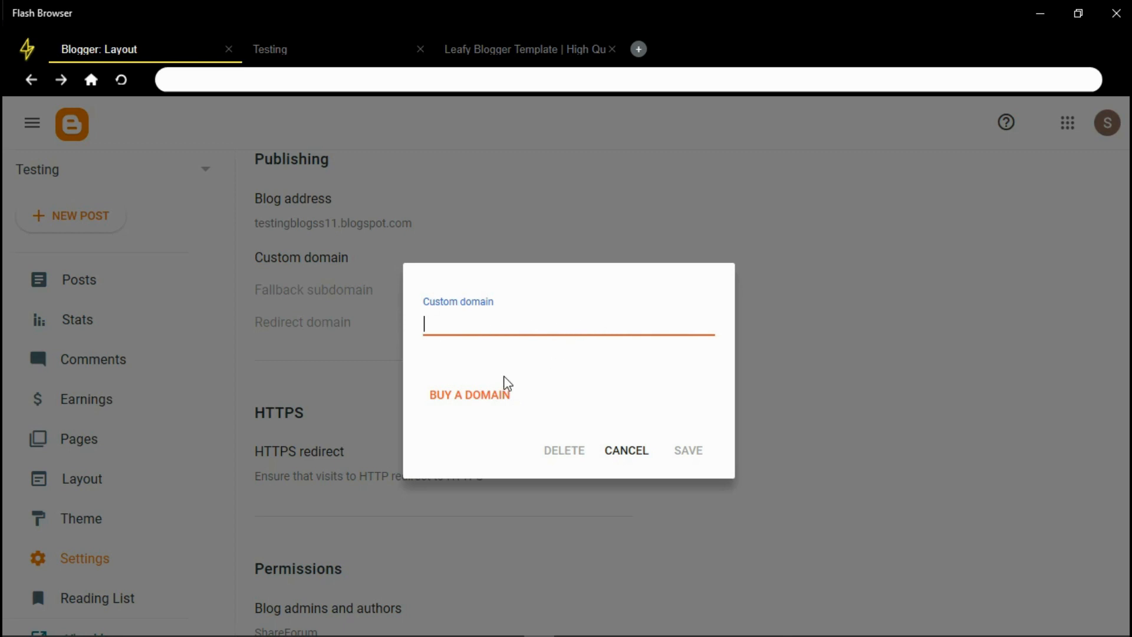
pyautogui.click(624, 453)
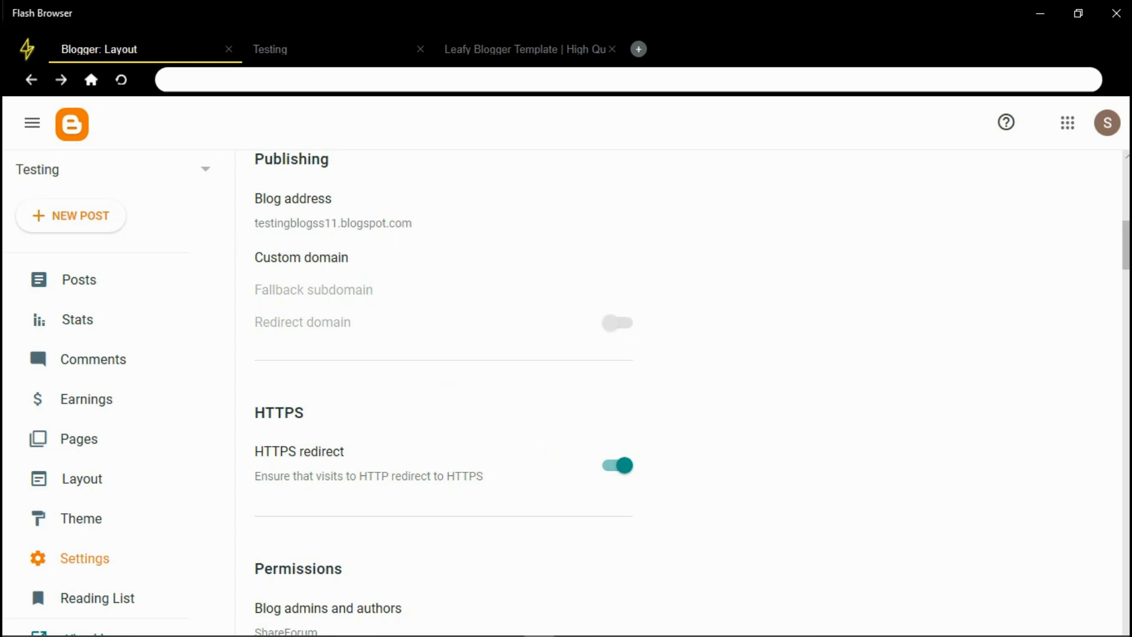
pyautogui.scroll(-15, 590, 389)
pyautogui.scroll(-12, 590, 389)
pyautogui.scroll(6, 590, 389)
pyautogui.scroll(15, 590, 389)
pyautogui.scroll(12, 590, 389)
pyautogui.scroll(-20, 590, 389)
pyautogui.scroll(18, 298, 462)
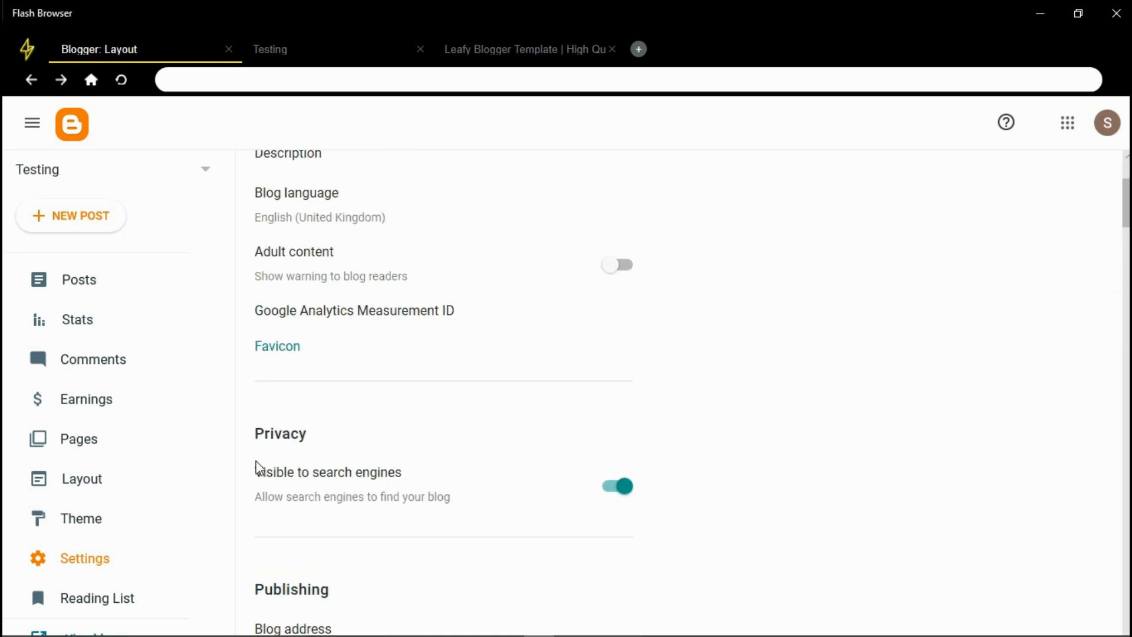
# Open the Earnings page and look at the AdSense connection in a new tab
pyautogui.click(70, 406)
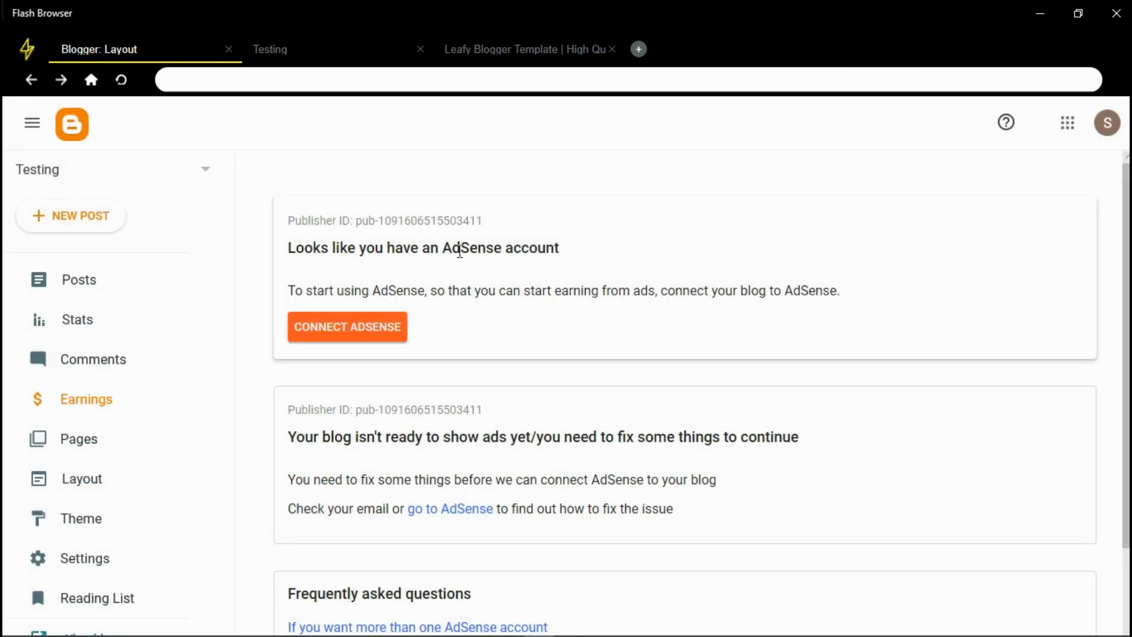
pyautogui.moveTo(1125, 243)
pyautogui.mouseDown()
pyautogui.moveTo(1126, 332)
pyautogui.moveTo(1126, 266)
pyautogui.mouseUp()
pyautogui.scroll(1, 313, 187)
pyautogui.click(334, 331)
pyautogui.click(427, 323)
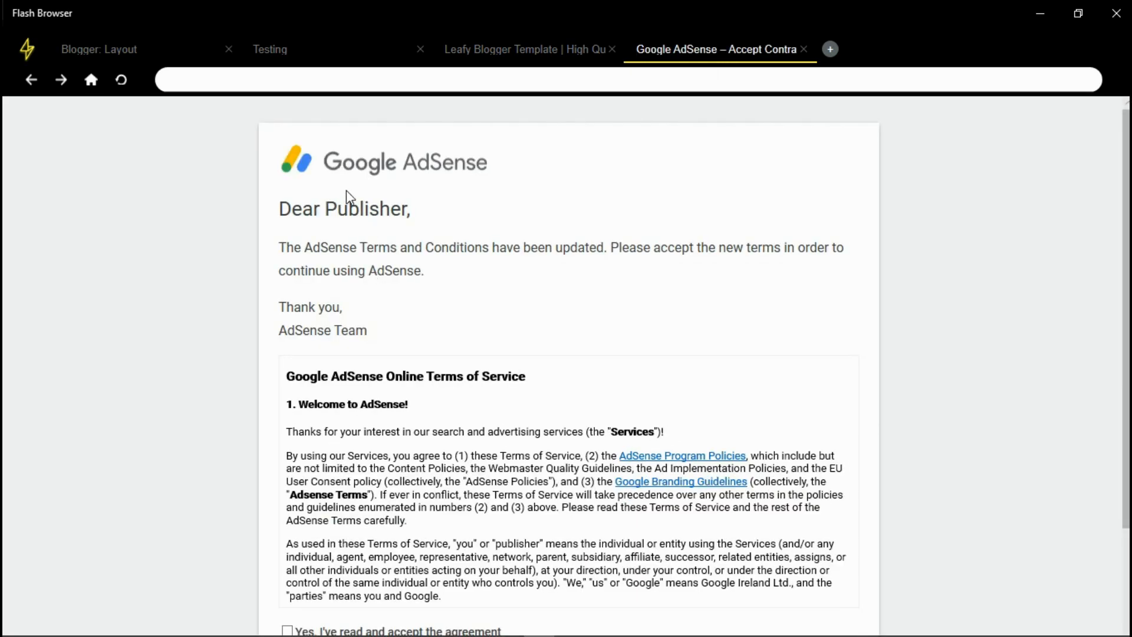
pyautogui.click(105, 54)
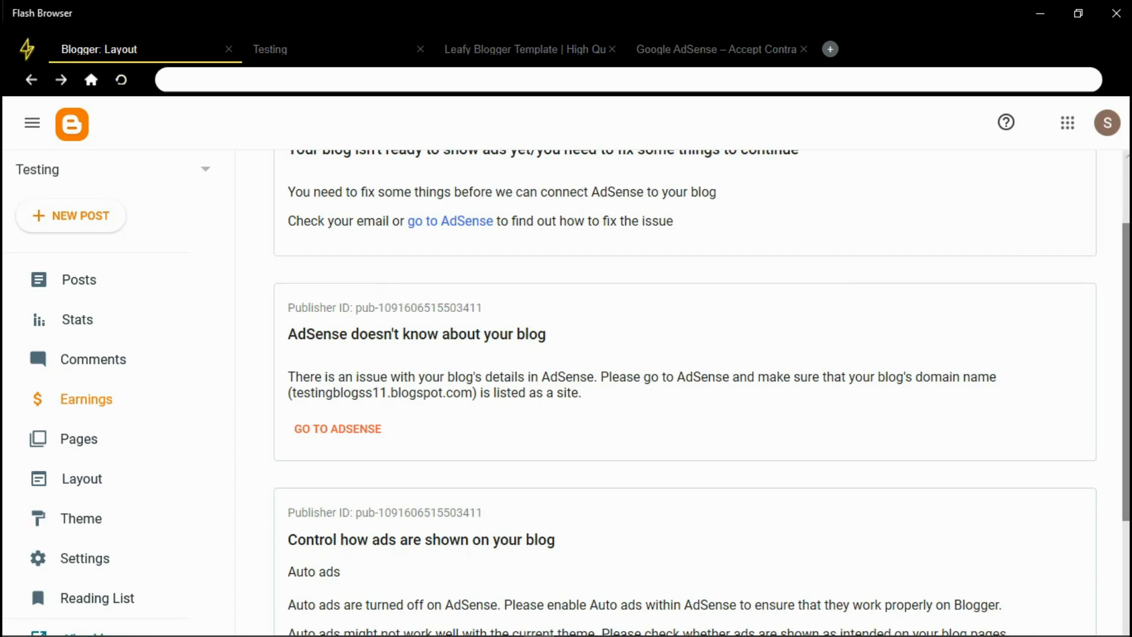
# Remove AdSense from the Testing blog and confirm disconnecting the account
pyautogui.scroll(-3, 847, 262)
pyautogui.scroll(2, 848, 262)
pyautogui.scroll(2, 995, 497)
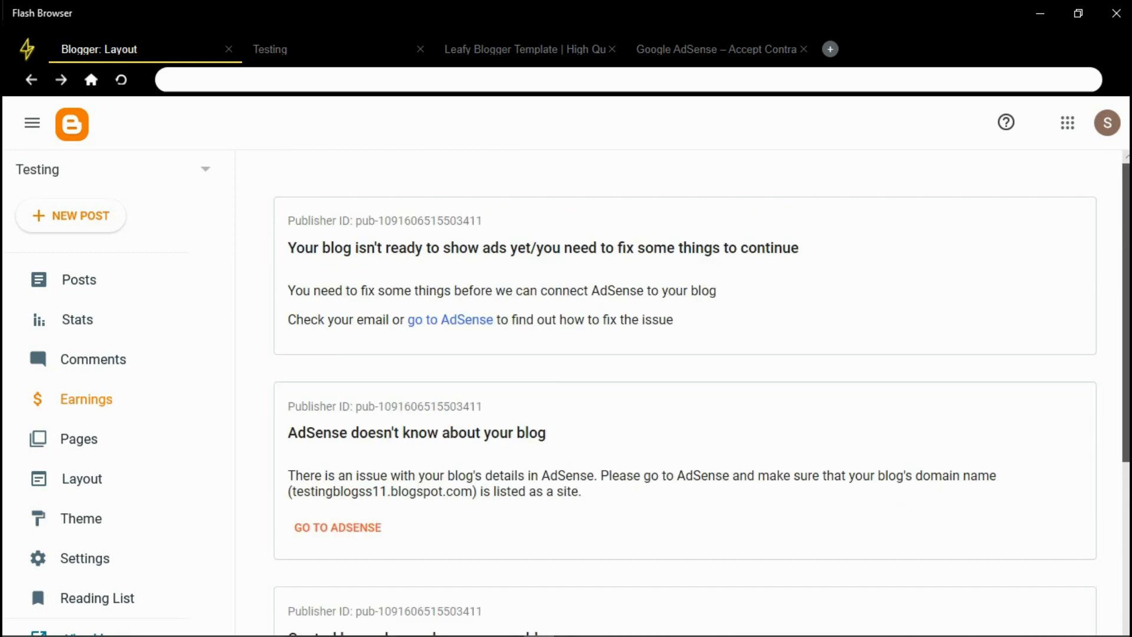
pyautogui.scroll(-5, 995, 496)
pyautogui.click(335, 583)
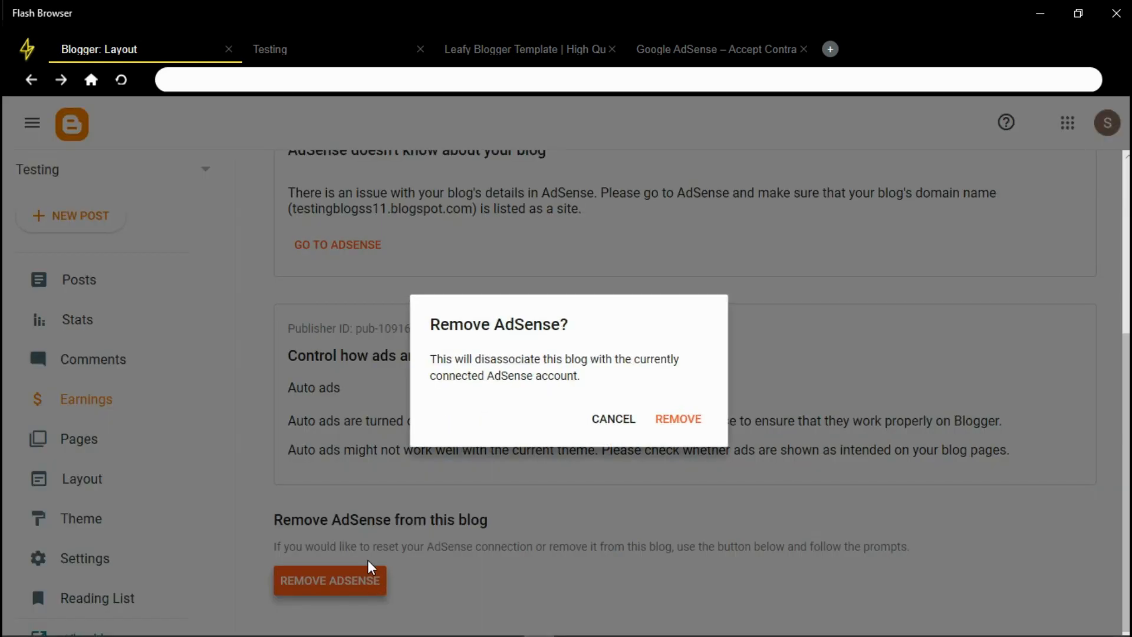
pyautogui.click(676, 419)
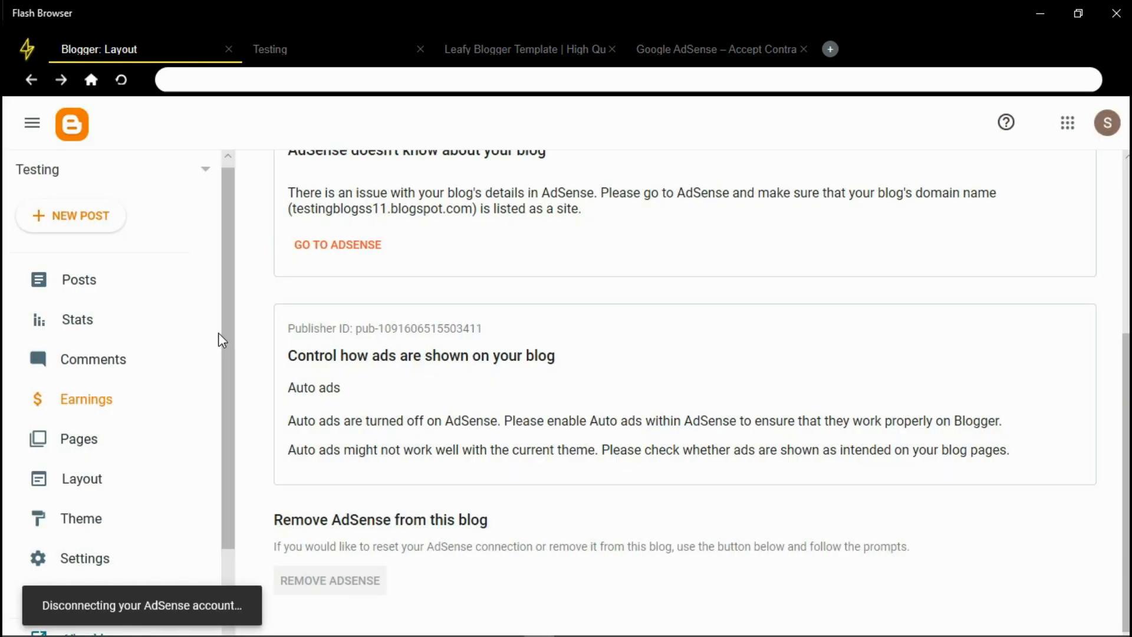
pyautogui.moveTo(1127, 419); pyautogui.dragTo(1126, 327)
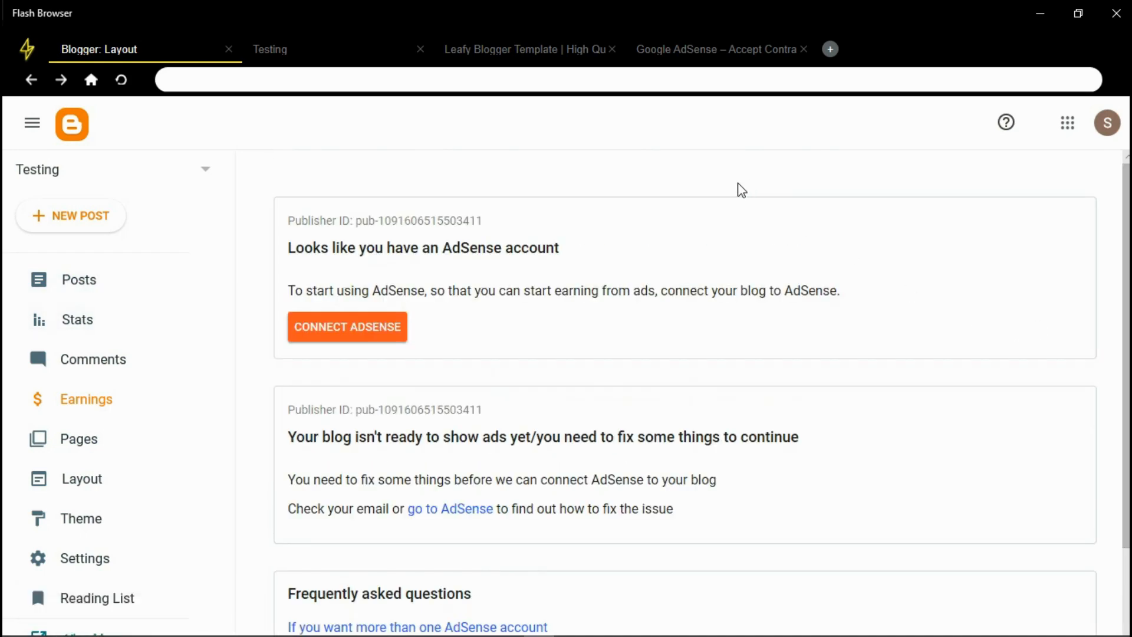
# View the Posts and Pages lists, then check both posts on the live Testing blog
pyautogui.click(128, 286)
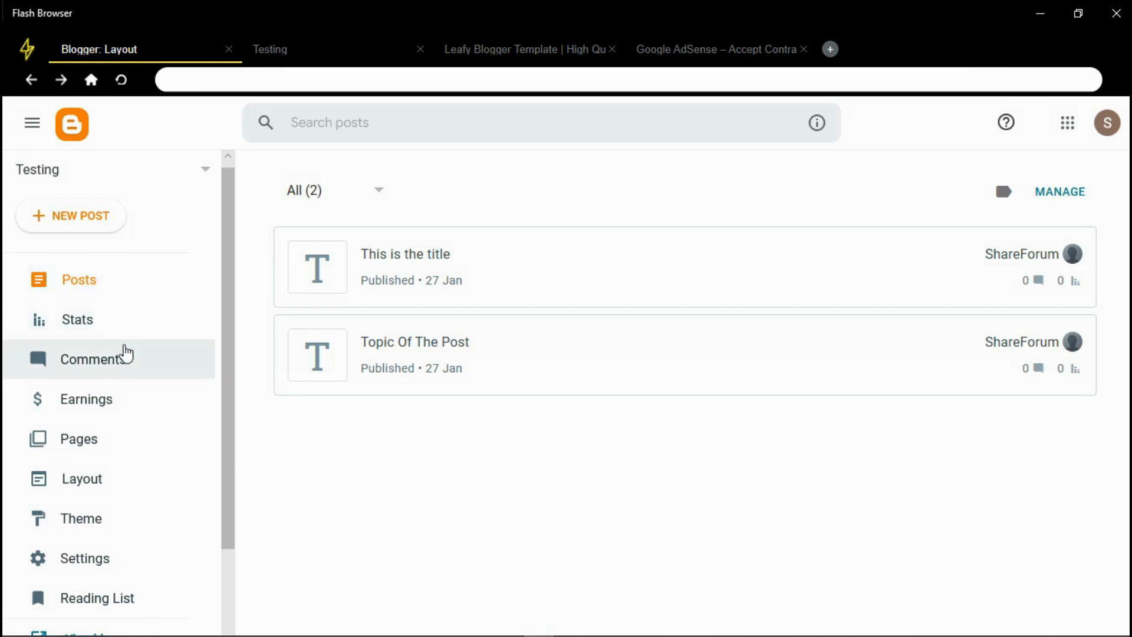
pyautogui.click(81, 450)
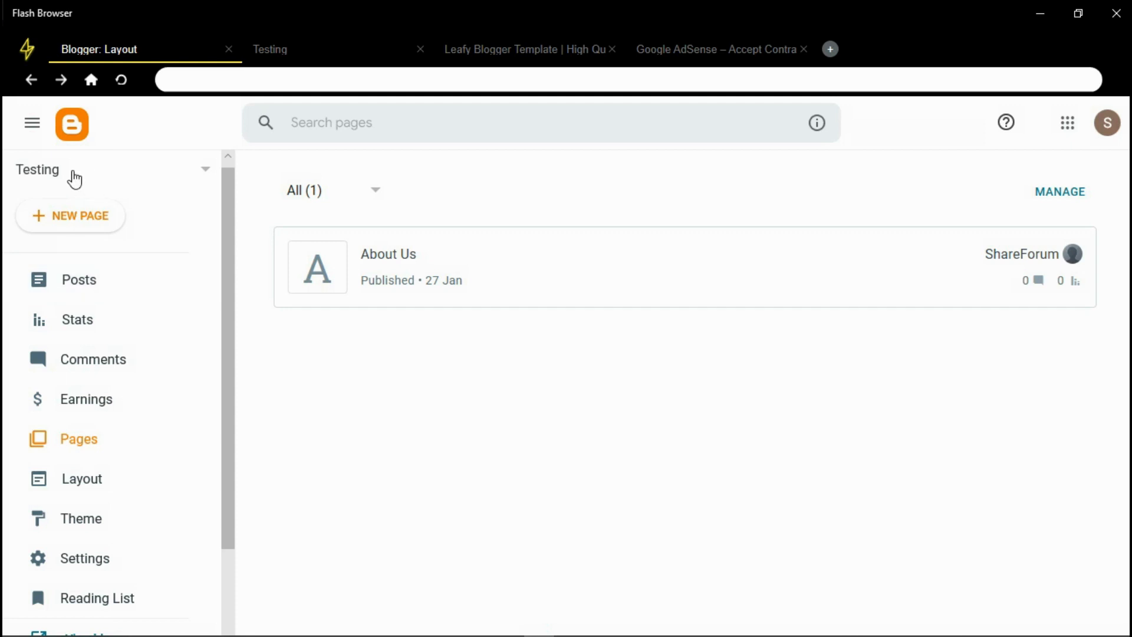
pyautogui.click(303, 59)
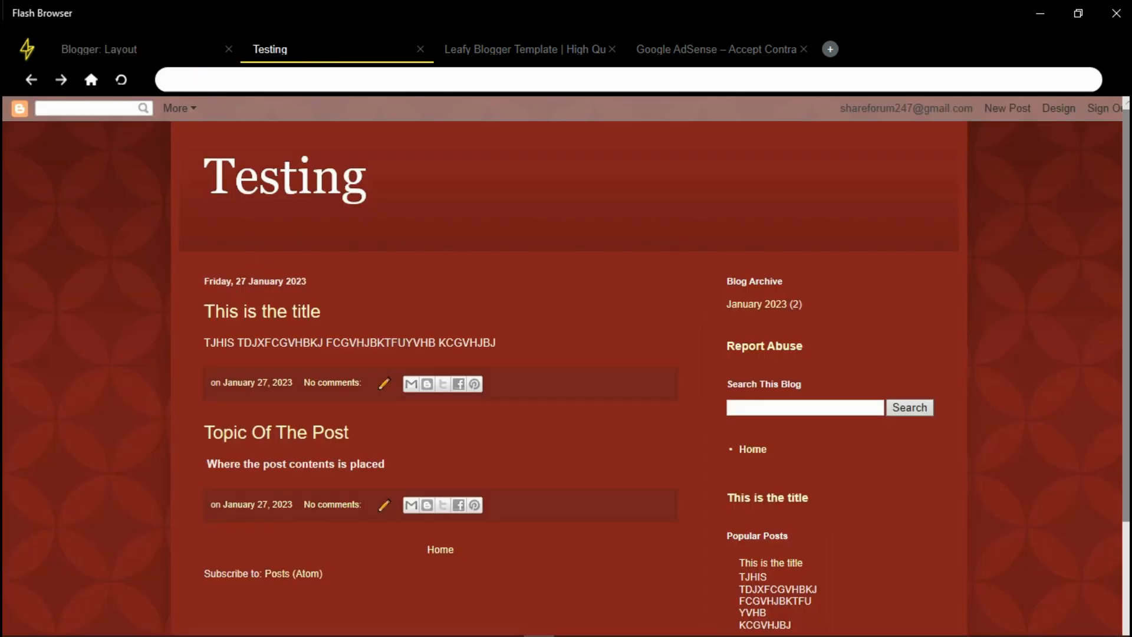
pyautogui.scroll(-3, 248, 283)
pyautogui.scroll(3, 1117, 372)
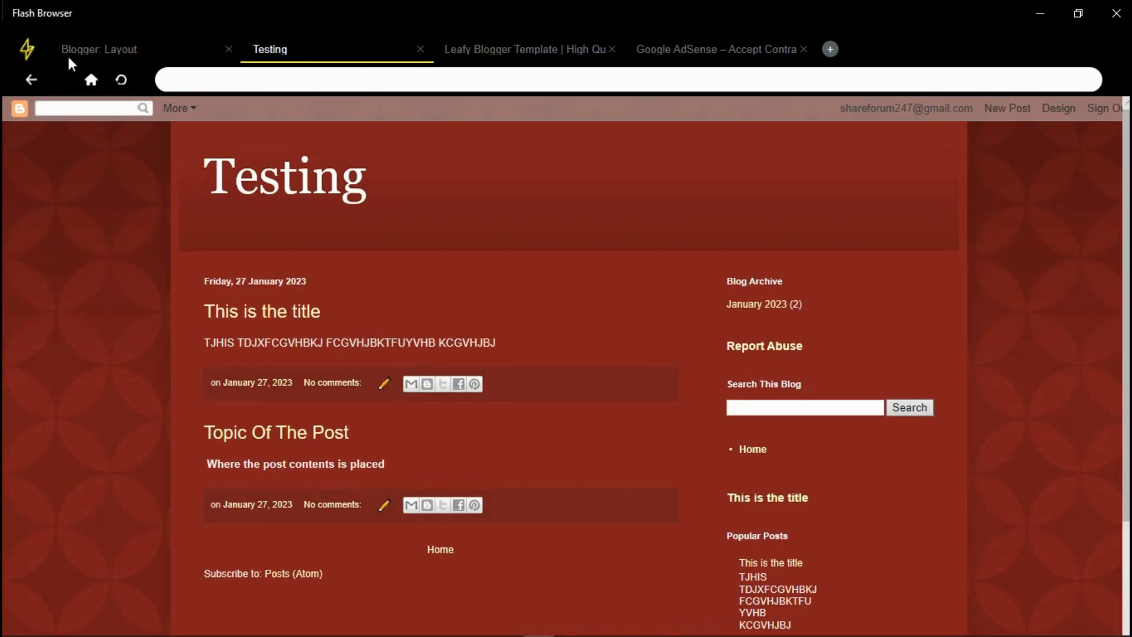
pyautogui.click(99, 49)
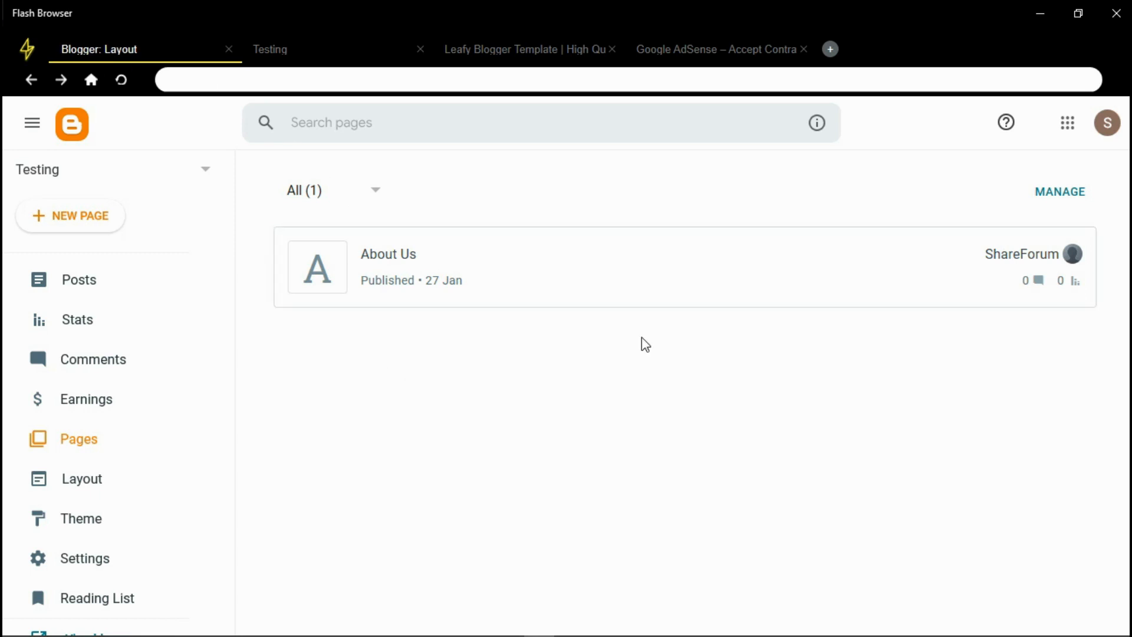